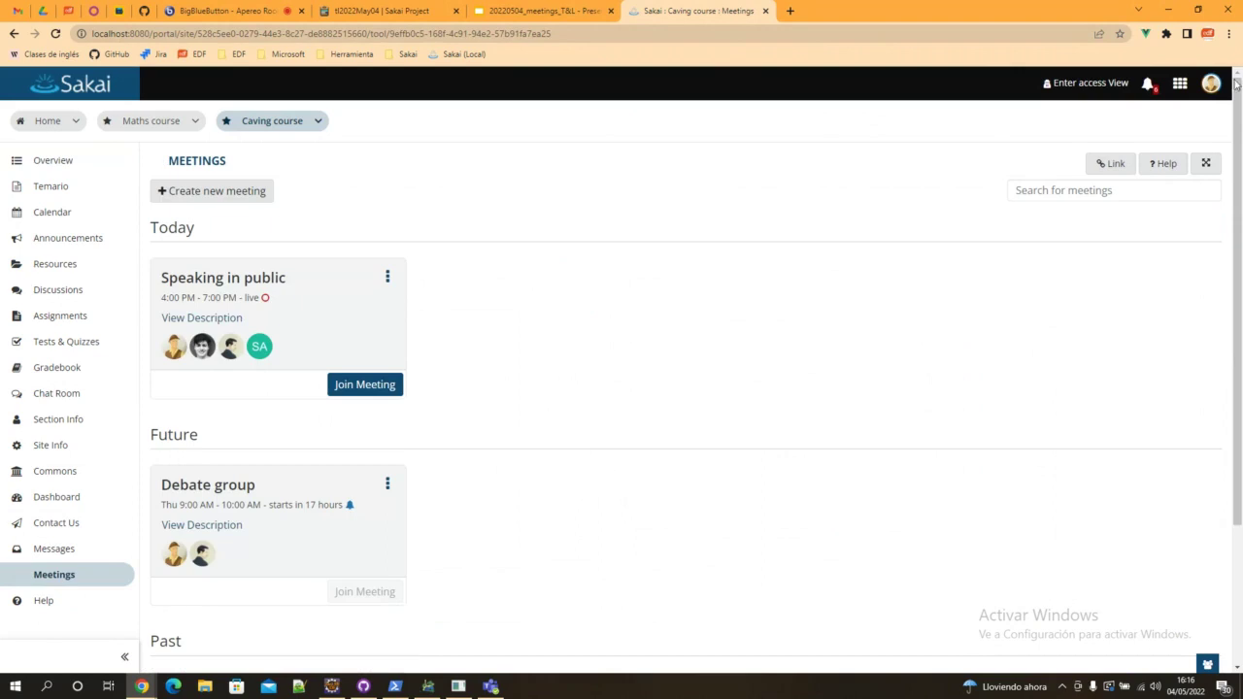
# Check which user account is signed in from the profile details, and close them again
pyautogui.click(1211, 84)
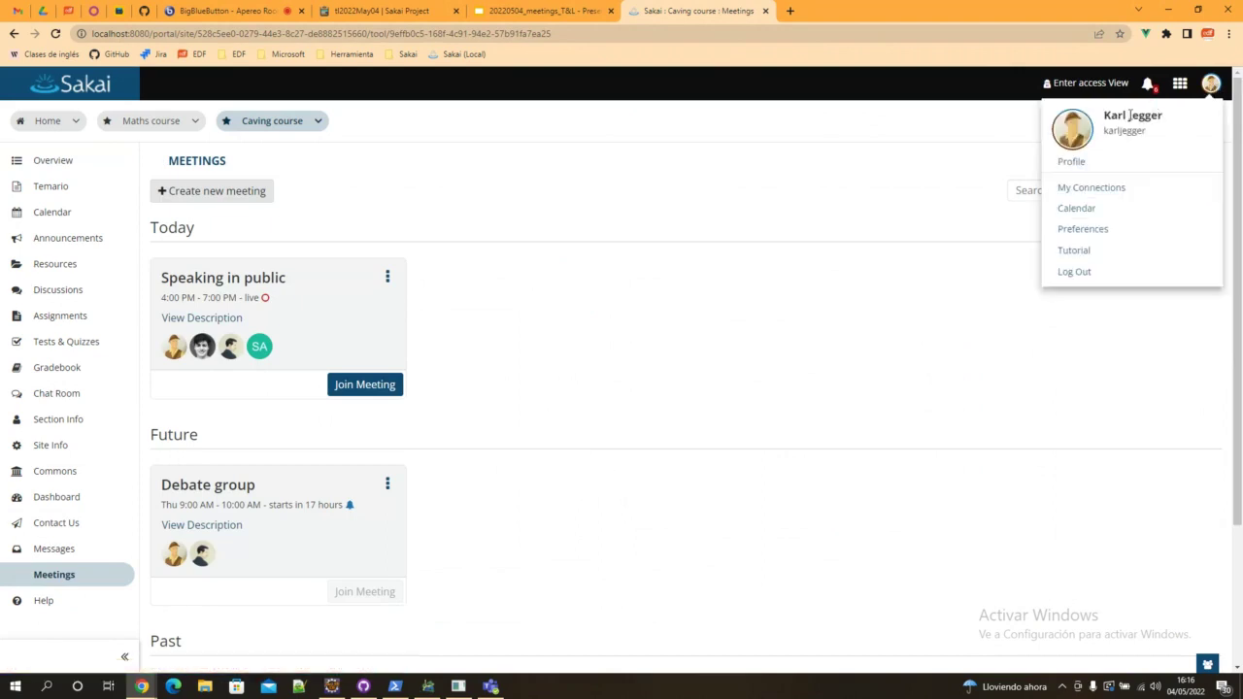
pyautogui.moveTo(1109, 116); pyautogui.dragTo(1194, 117)
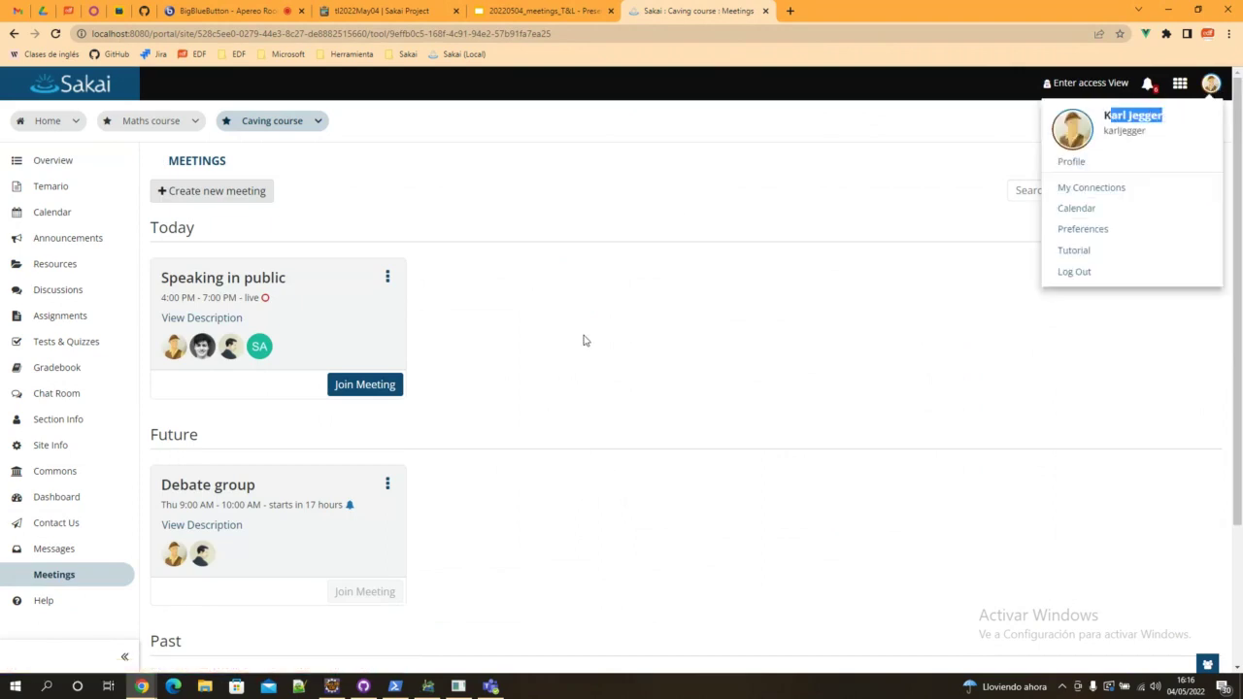
pyautogui.click(749, 350)
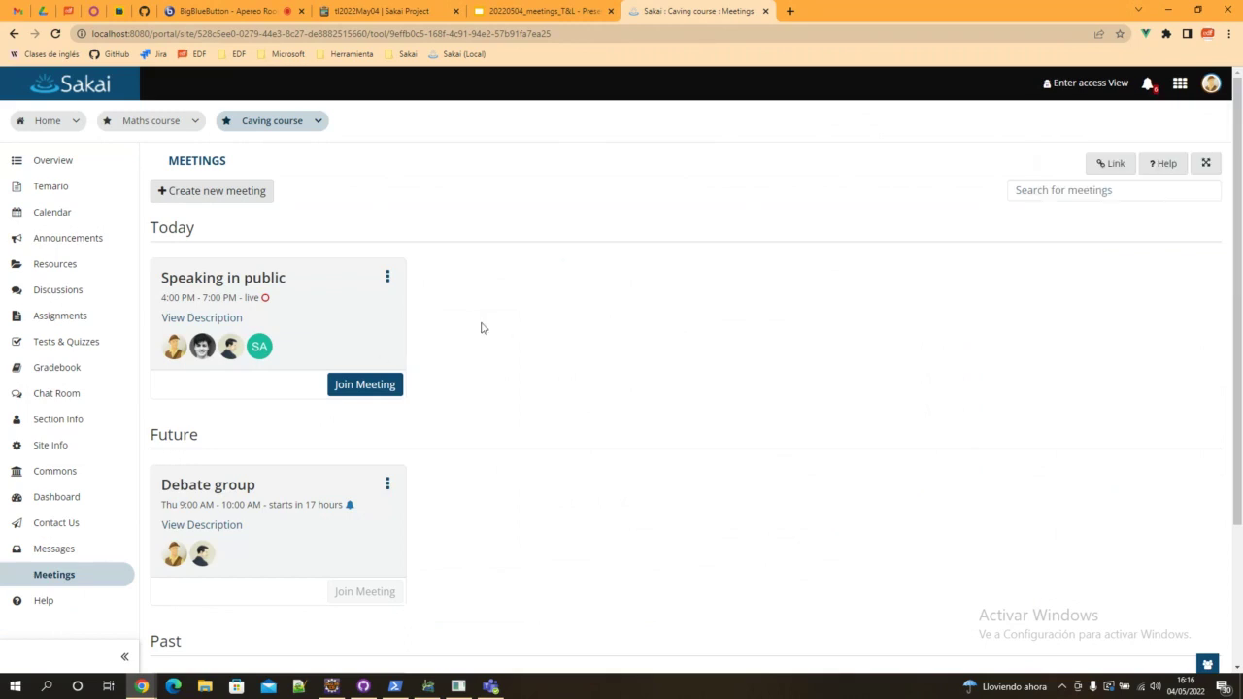
# Examine the Caving course meetings grouped under Today, Future and Past, including the start time of the Debate group meeting
pyautogui.scroll(-2, 479, 350)
pyautogui.scroll(2, 516, 417)
pyautogui.moveTo(152, 229); pyautogui.dragTo(219, 237)
pyautogui.scroll(-2, 268, 447)
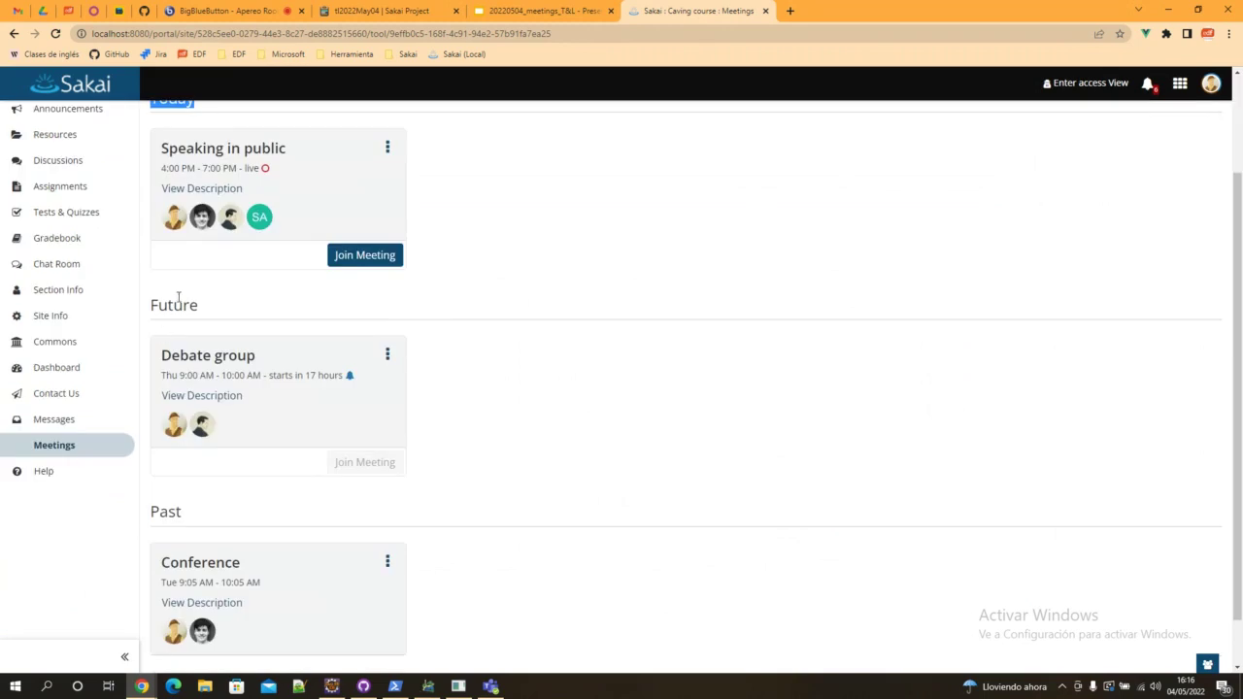
pyautogui.moveTo(152, 305); pyautogui.dragTo(199, 307)
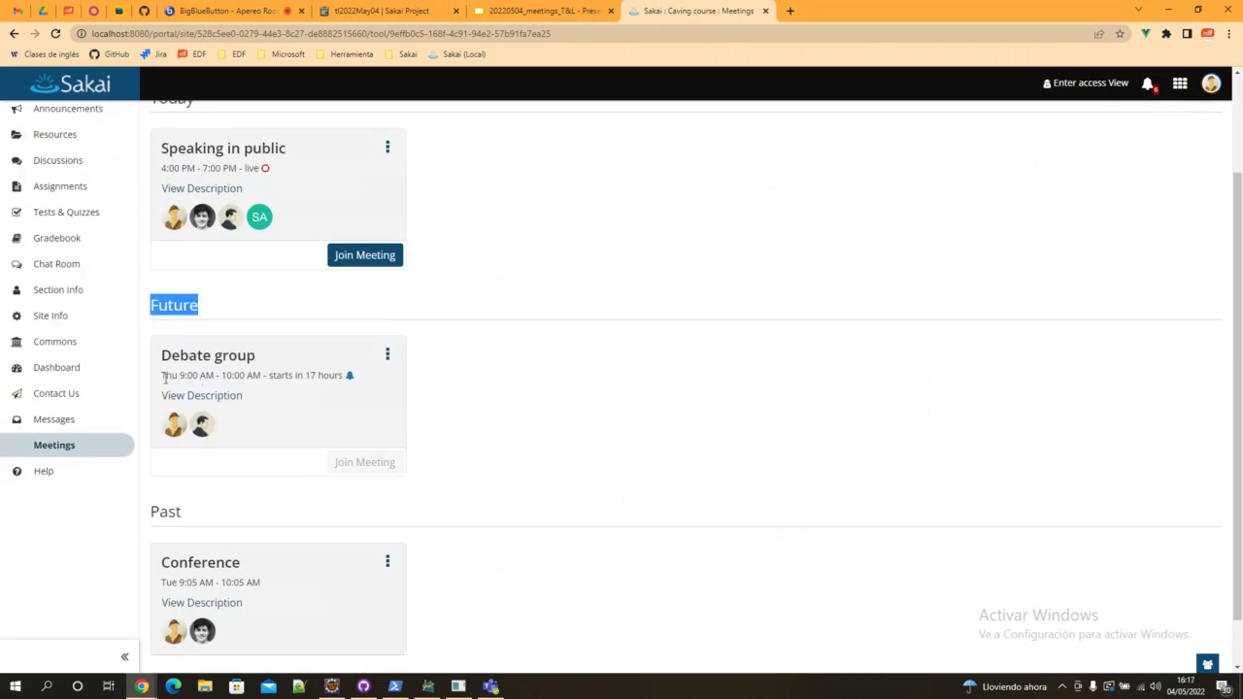
pyautogui.moveTo(304, 376); pyautogui.dragTo(330, 376)
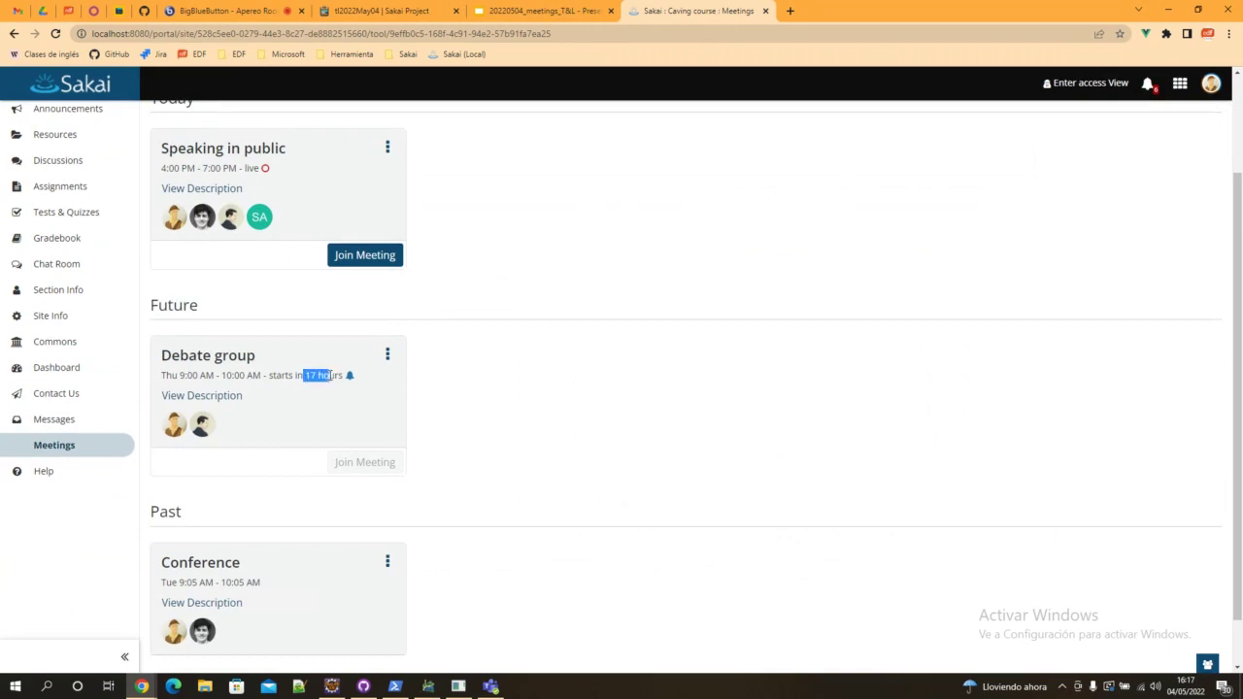
pyautogui.scroll(-1, 272, 421)
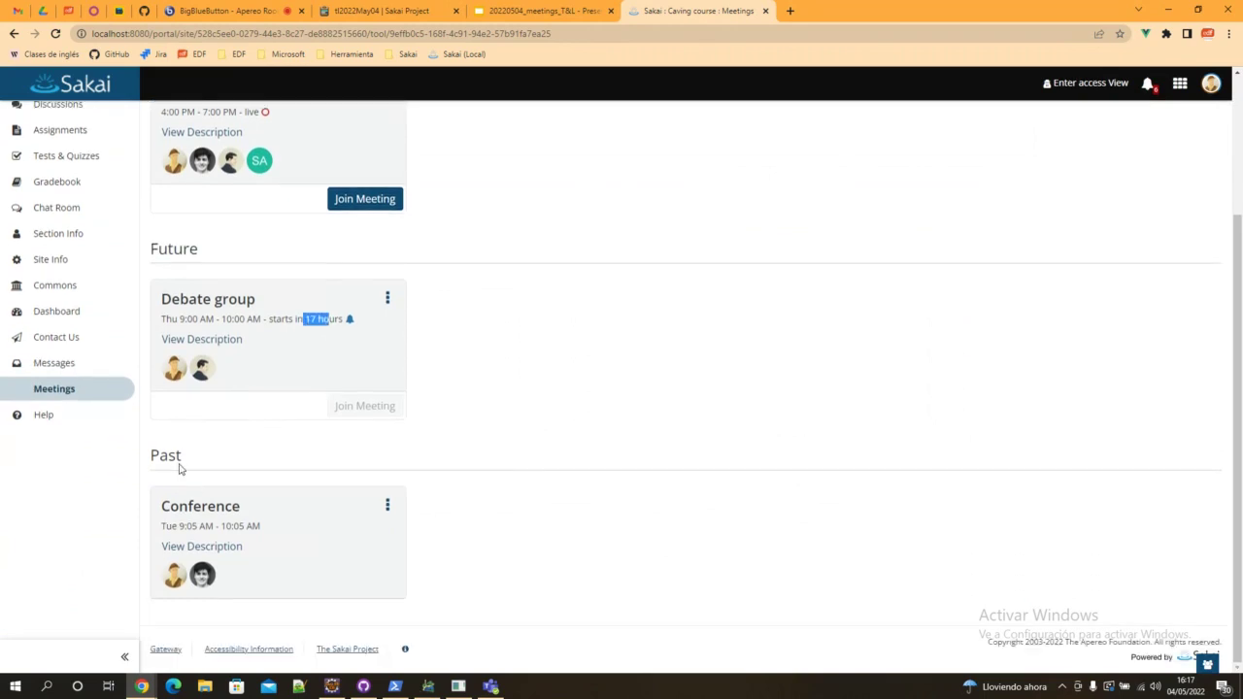
pyautogui.doubleClick(160, 456)
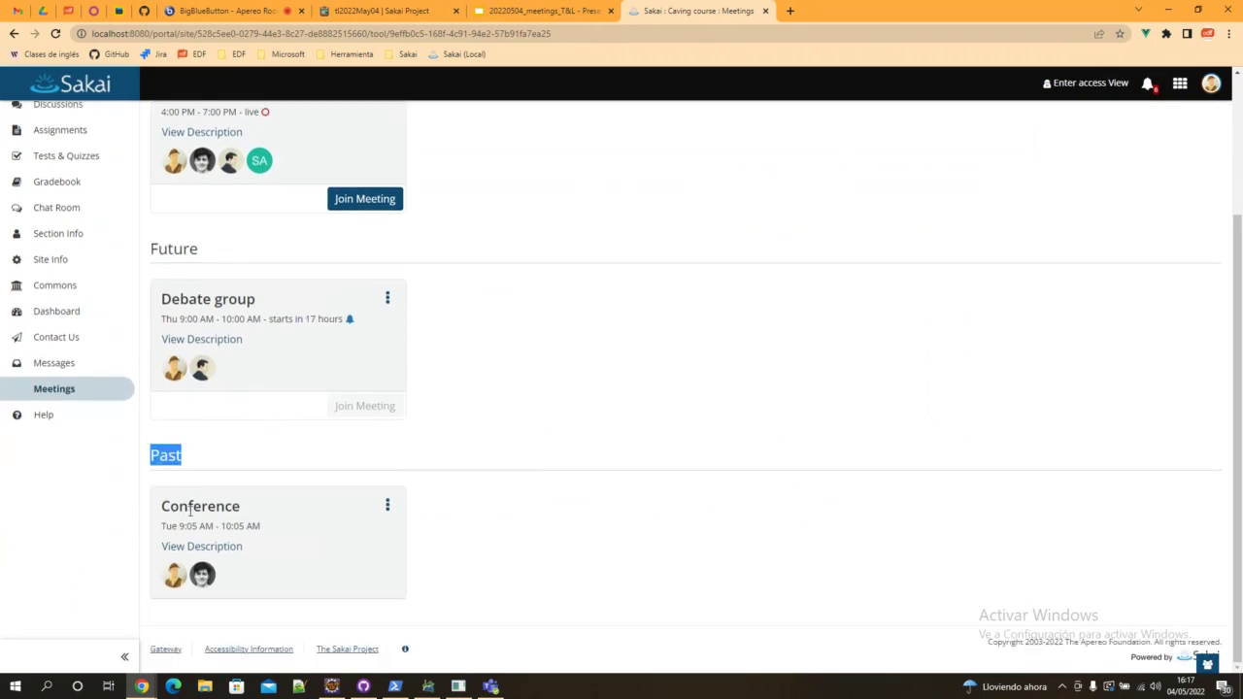
pyautogui.scroll(3, 516, 511)
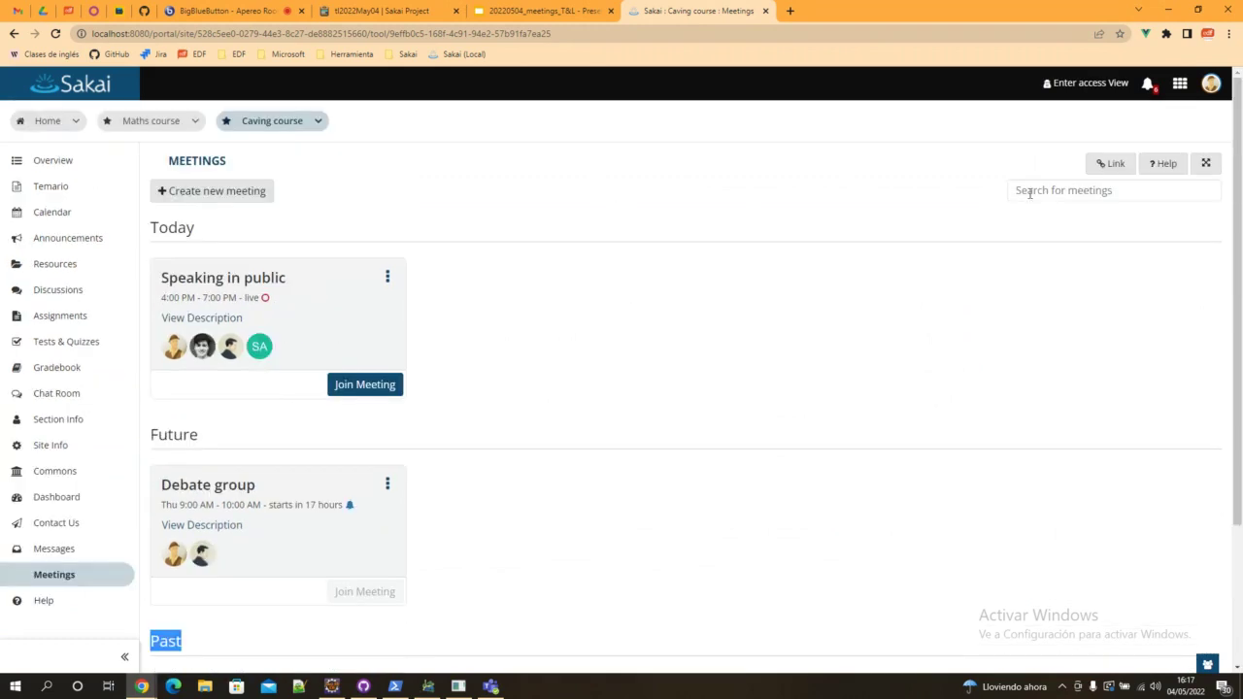
# Search the meetings for "deba" and clear the search
pyautogui.click(1035, 191)
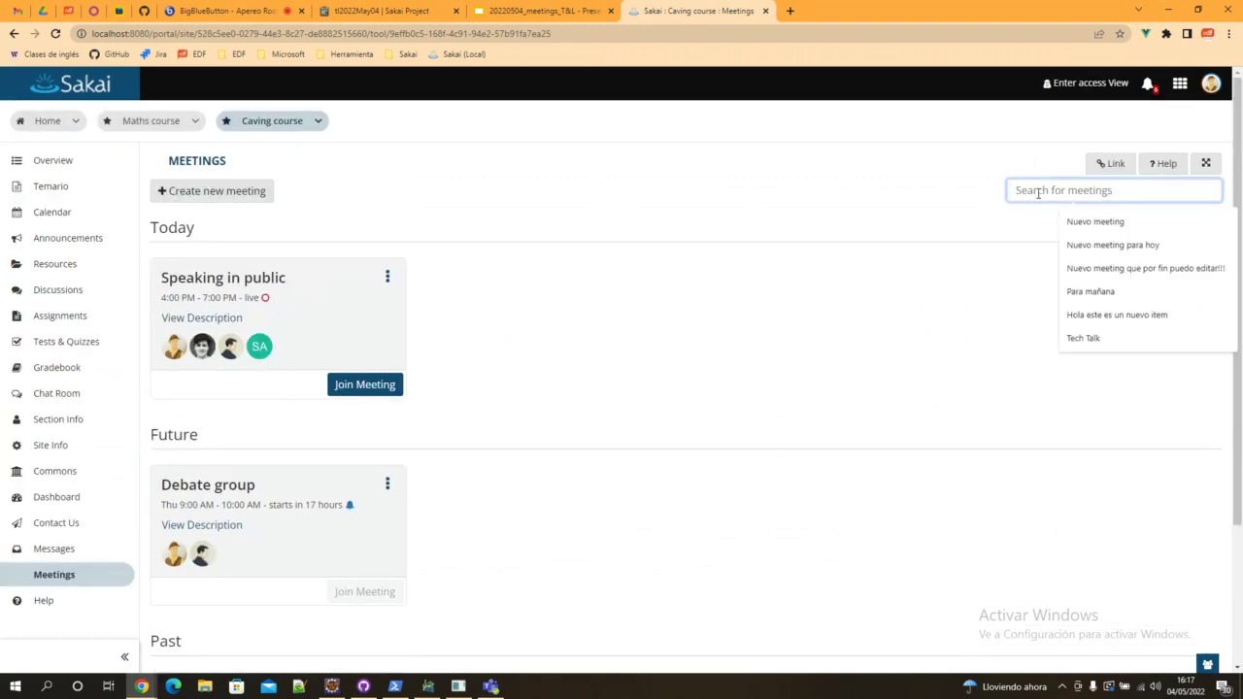
pyautogui.write('deba')
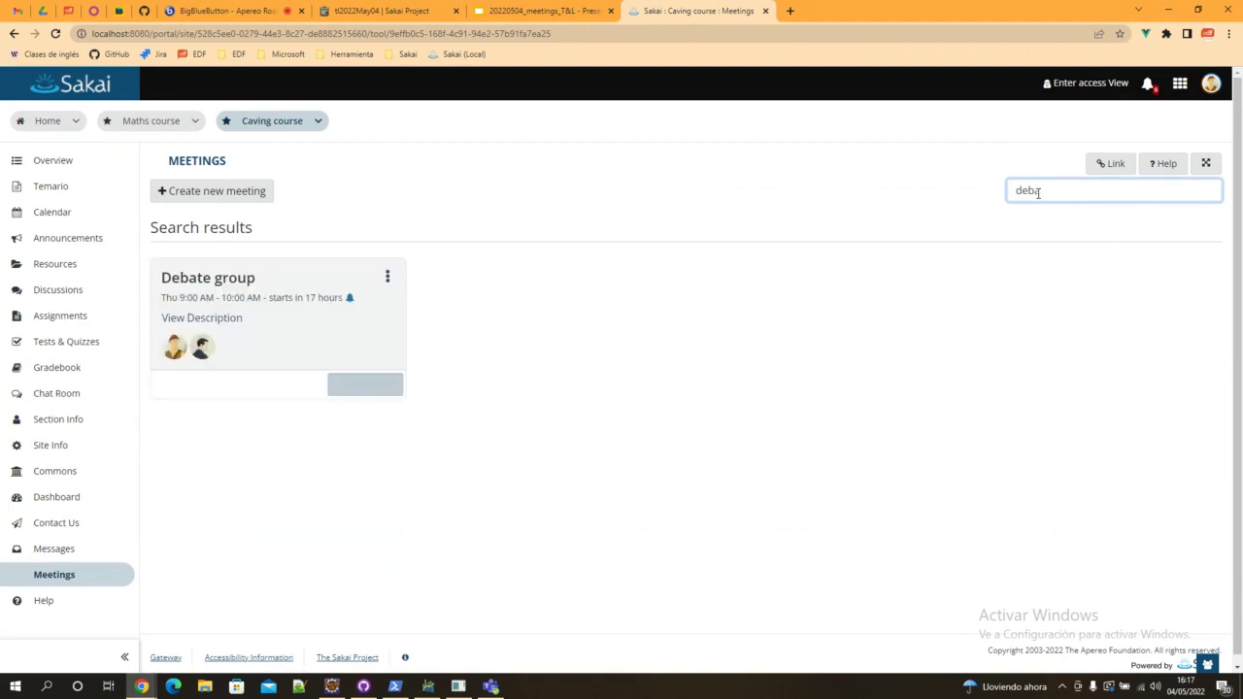
pyautogui.doubleClick(1040, 191)
pyautogui.press('BackSpace')
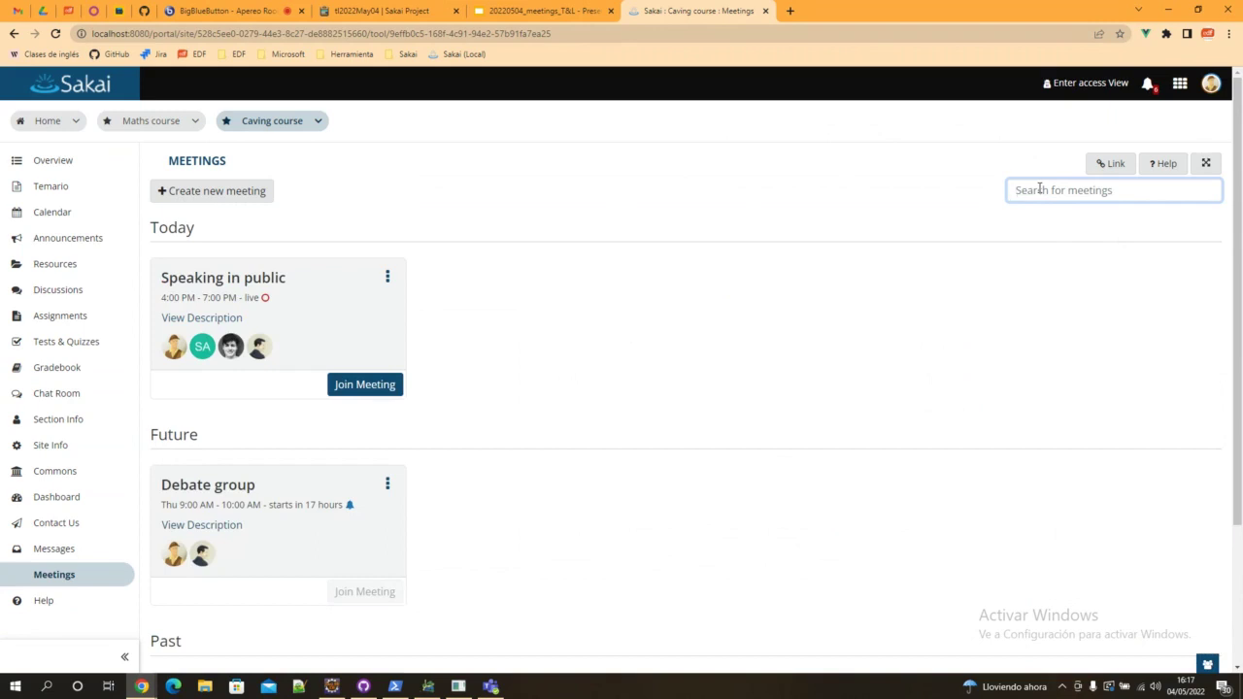
# Search the meetings for "co" and clear the search to restore the full list
pyautogui.write('sp')
pyautogui.press('BackSpace')
pyautogui.press('BackSpace')
pyautogui.write('con')
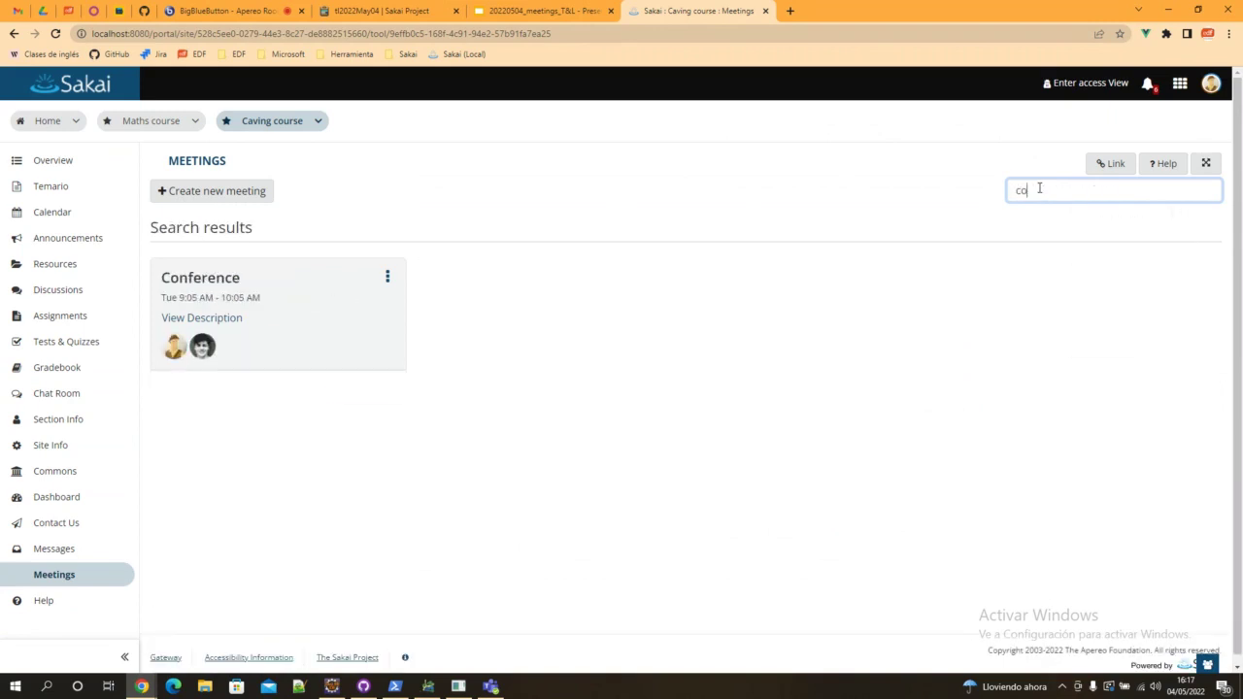
pyautogui.press('BackSpace')
pyautogui.press('BackSpace')
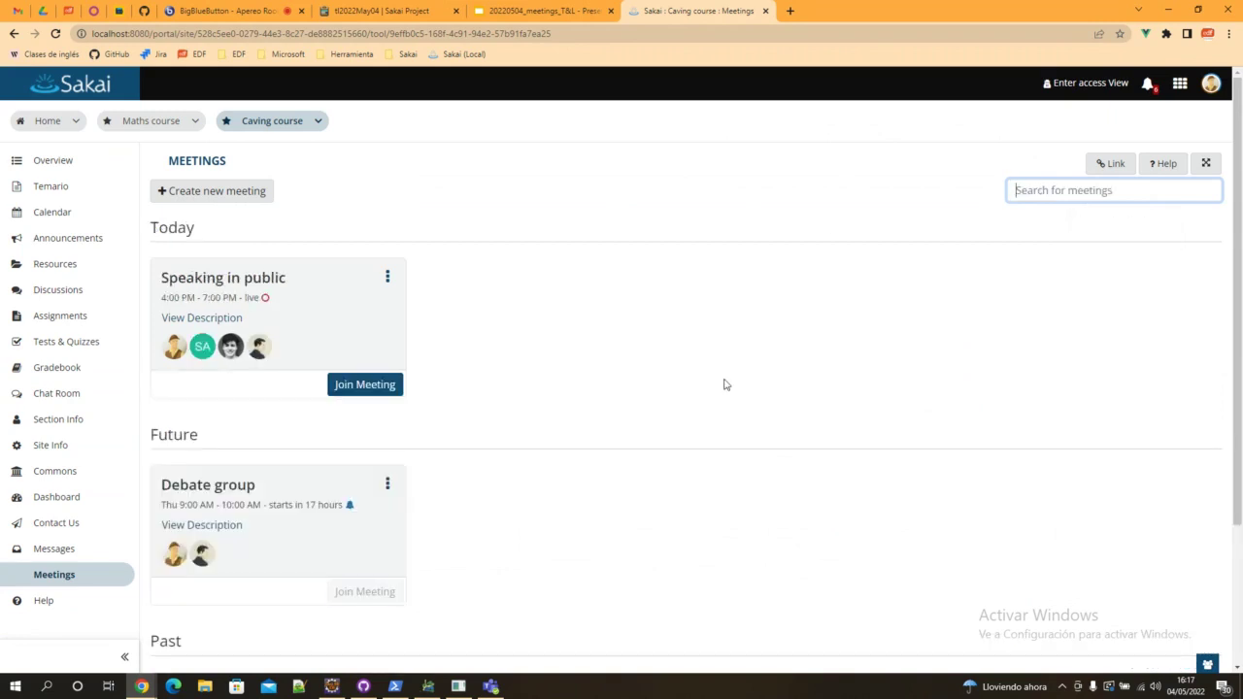
pyautogui.click(536, 373)
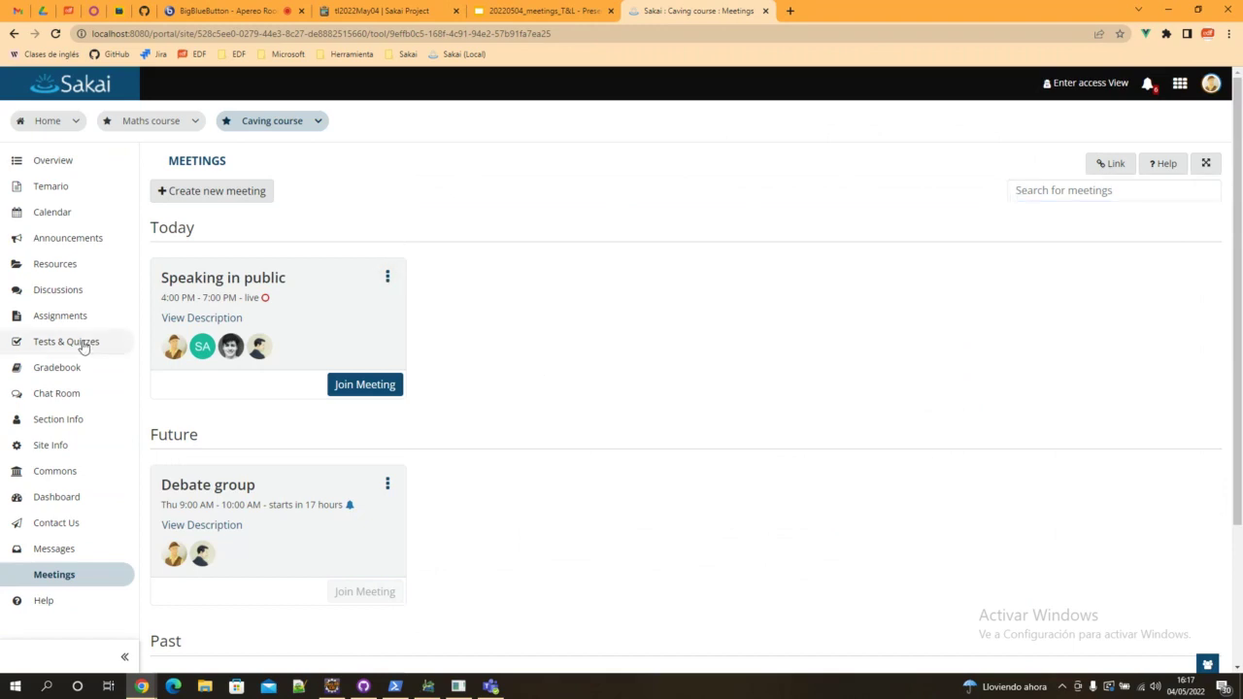
# Read the description of the Speaking in public meeting and close it
pyautogui.click(195, 321)
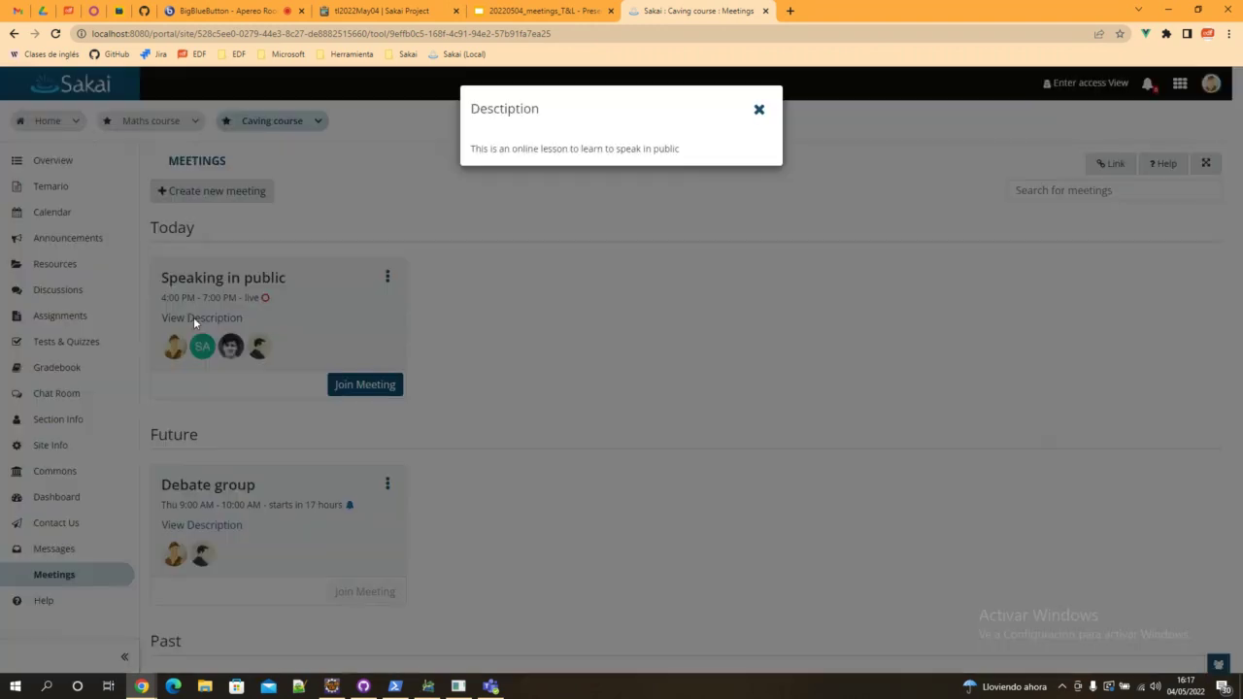
pyautogui.moveTo(475, 149); pyautogui.dragTo(679, 148)
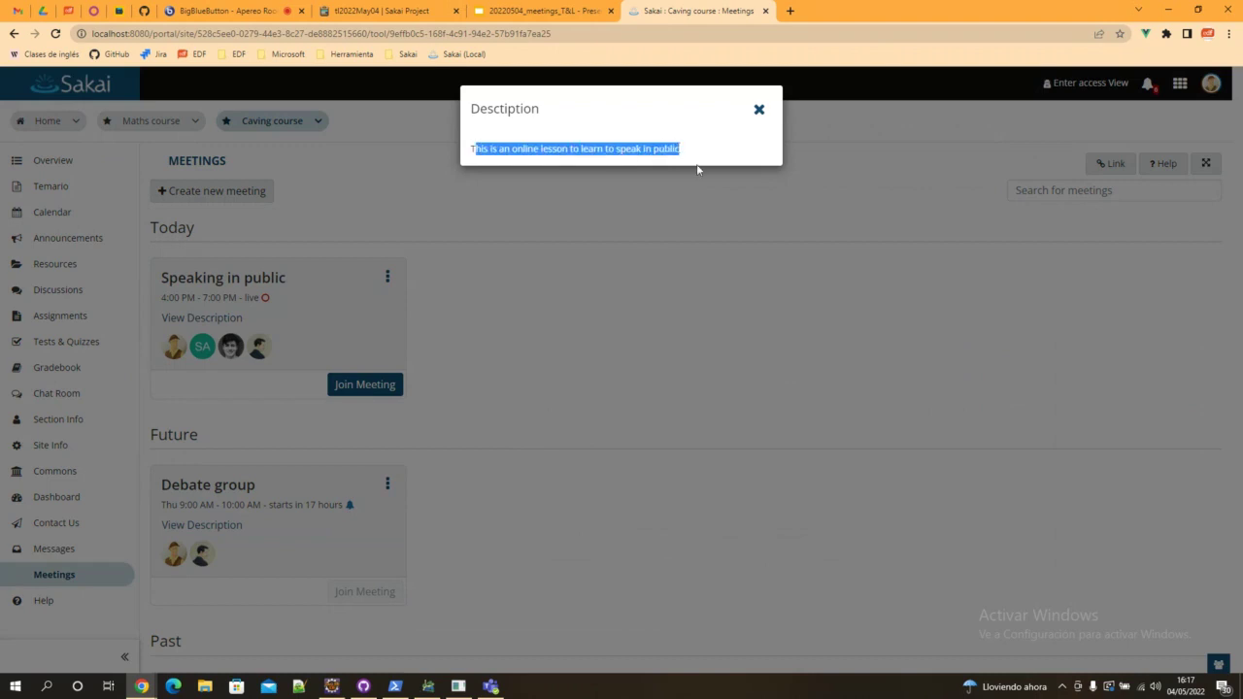
pyautogui.click(637, 146)
pyautogui.moveTo(469, 150); pyautogui.dragTo(758, 184)
pyautogui.click(762, 113)
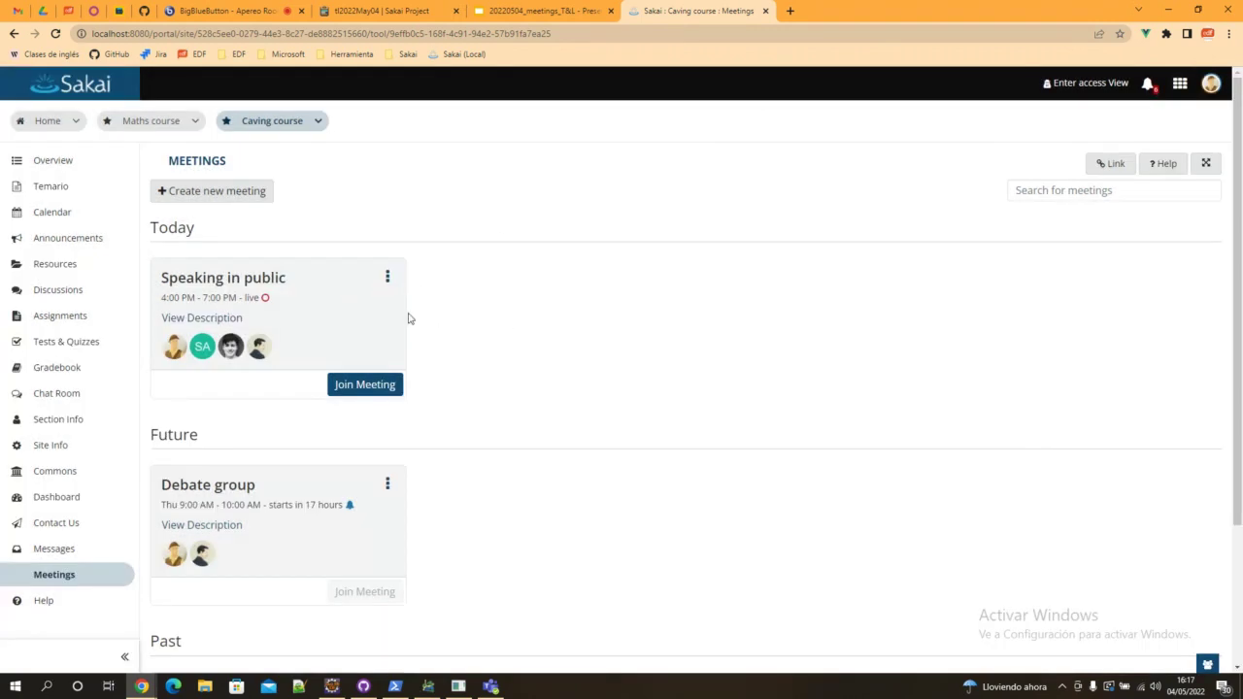
# Create a new meeting titled "Demo meeting" with the description "This is a demo meeting"
pyautogui.click(211, 193)
pyautogui.click(259, 255)
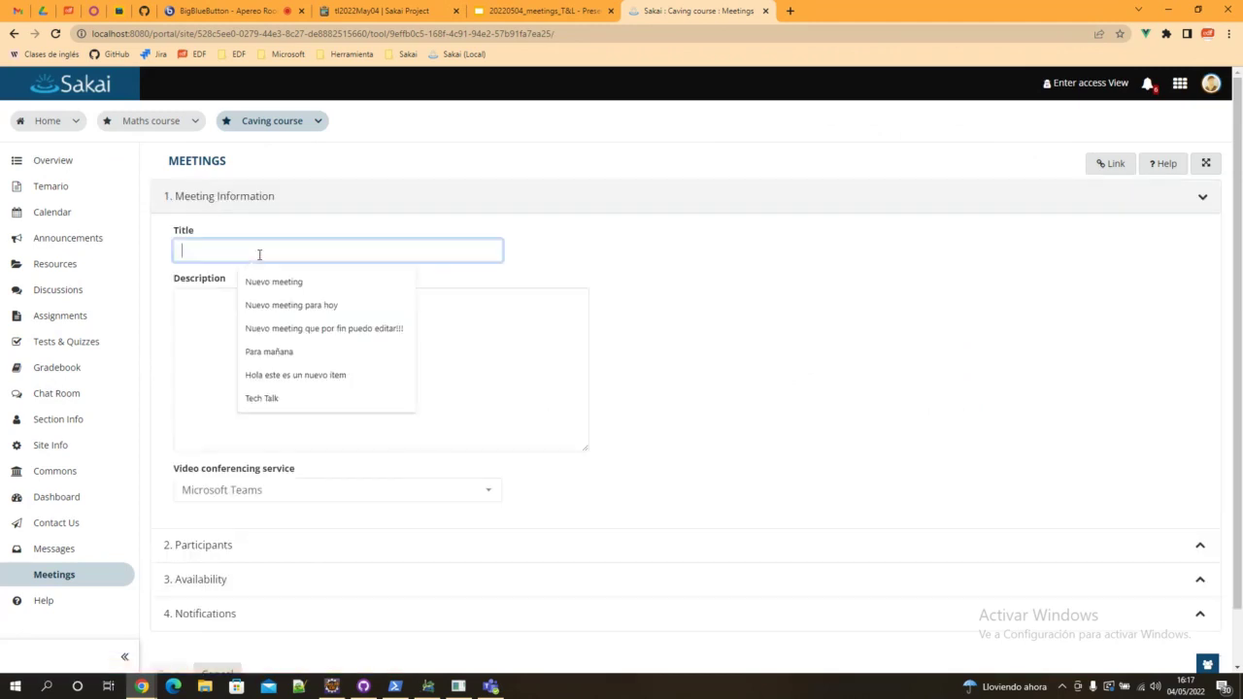
pyautogui.write('D')
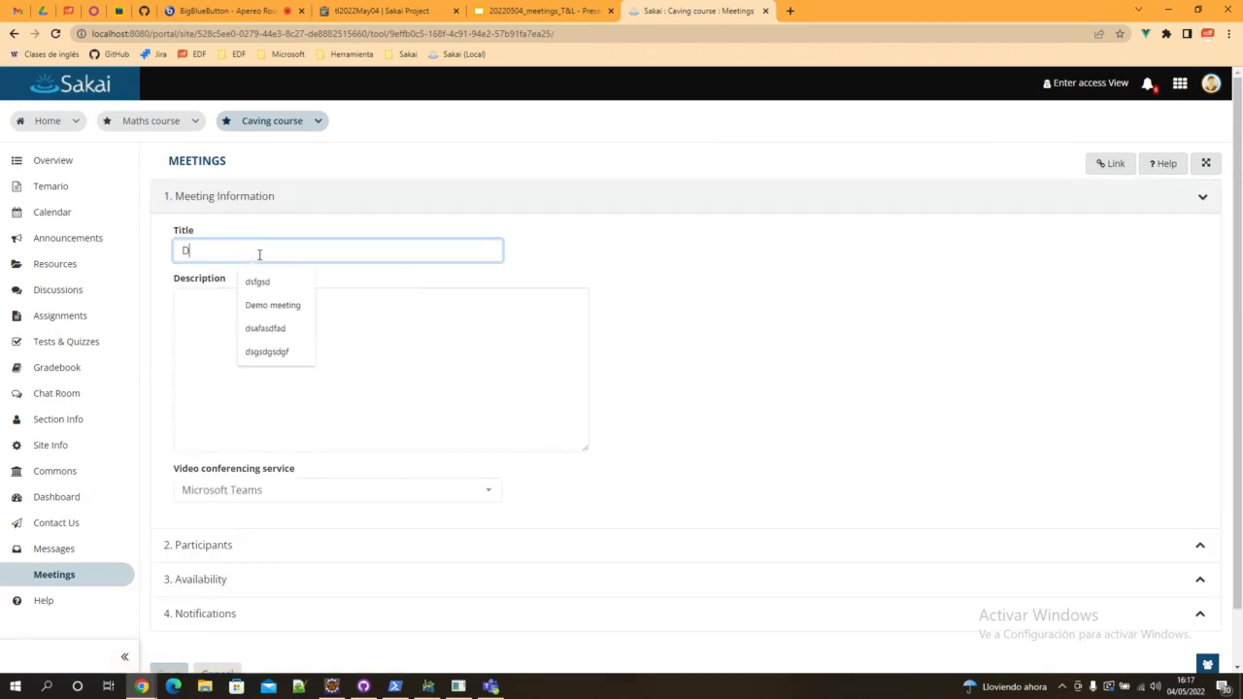
pyautogui.write('emo meeting')
pyautogui.click(258, 324)
pyautogui.write('This is a de')
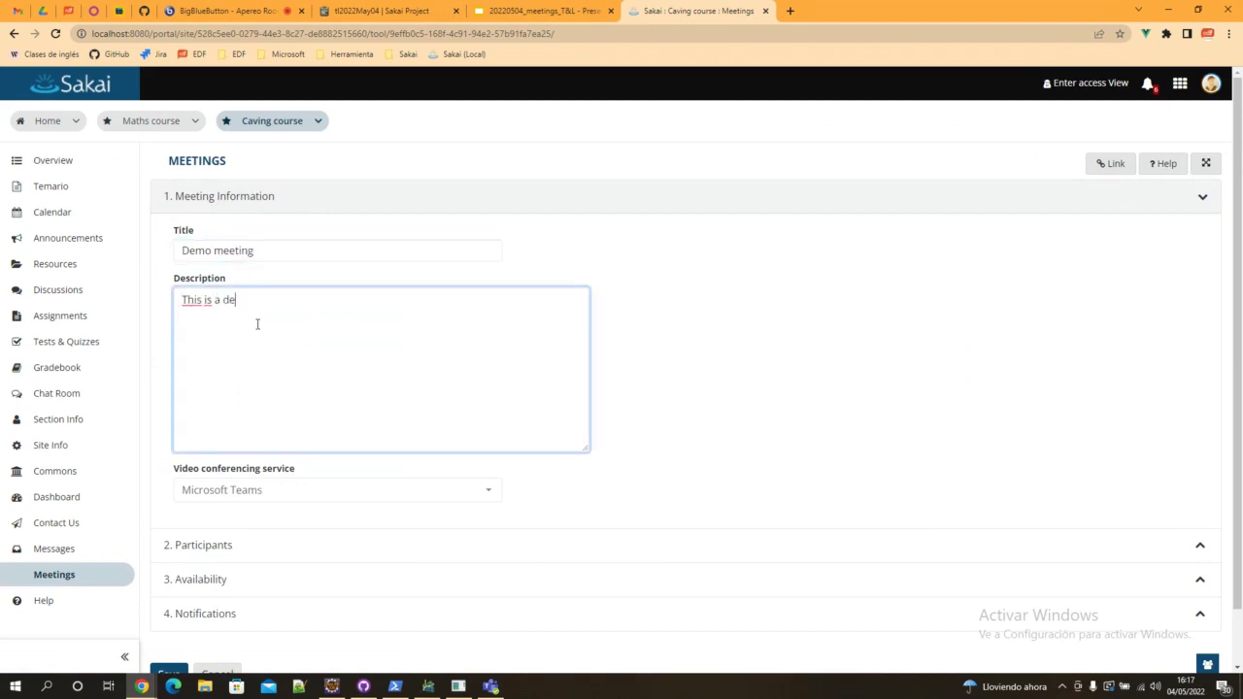
pyautogui.write('mo meeting')
pyautogui.scroll(-2, 758, 405)
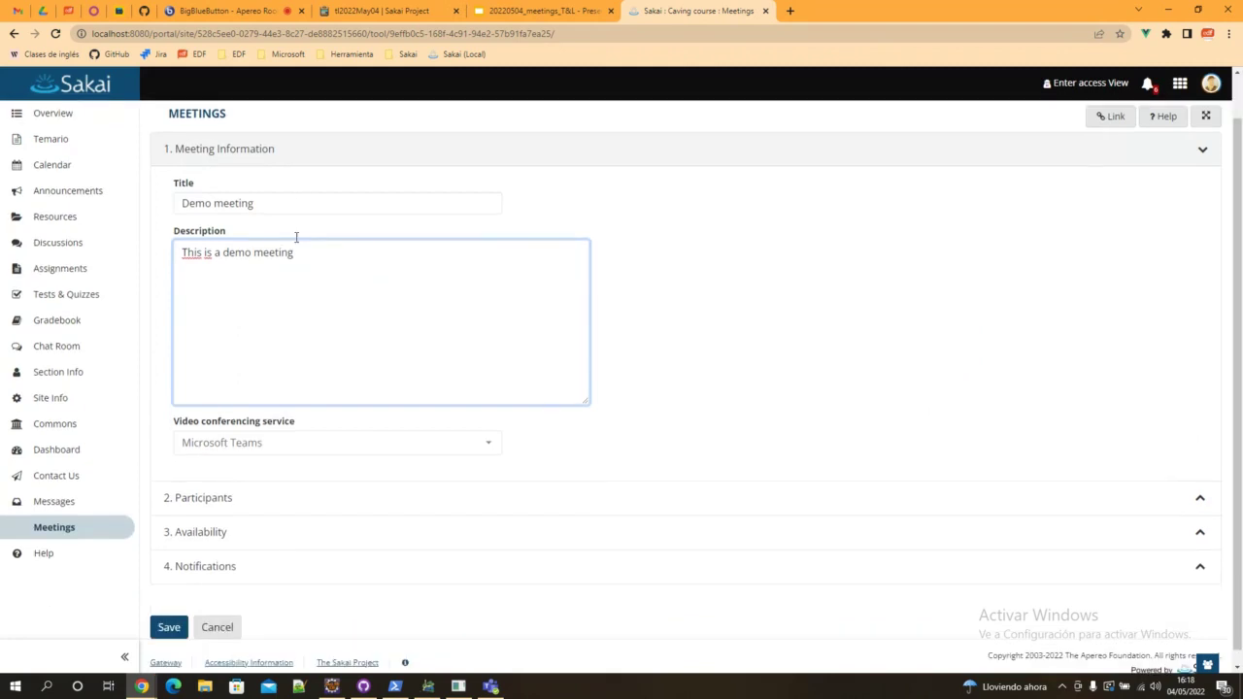
# Empty the meeting title to check the required-field validation, and re-enter "Demo meeting" as the title
pyautogui.tripleClick(275, 188)
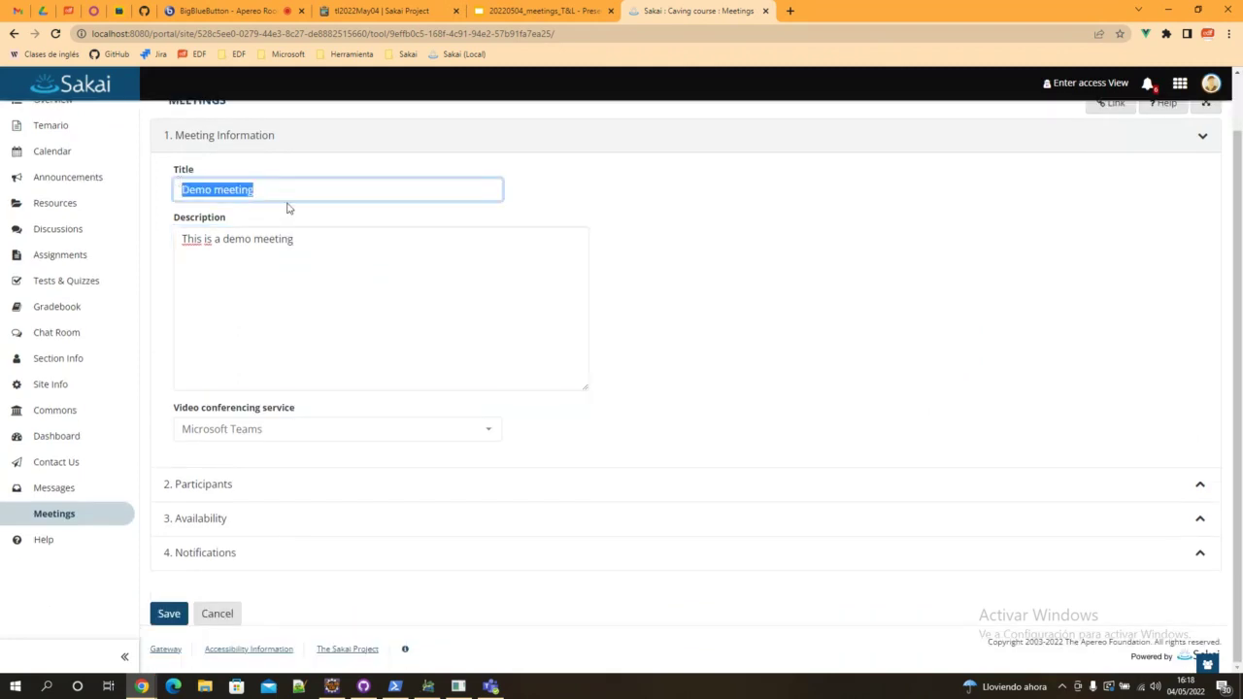
pyautogui.press('BackSpace')
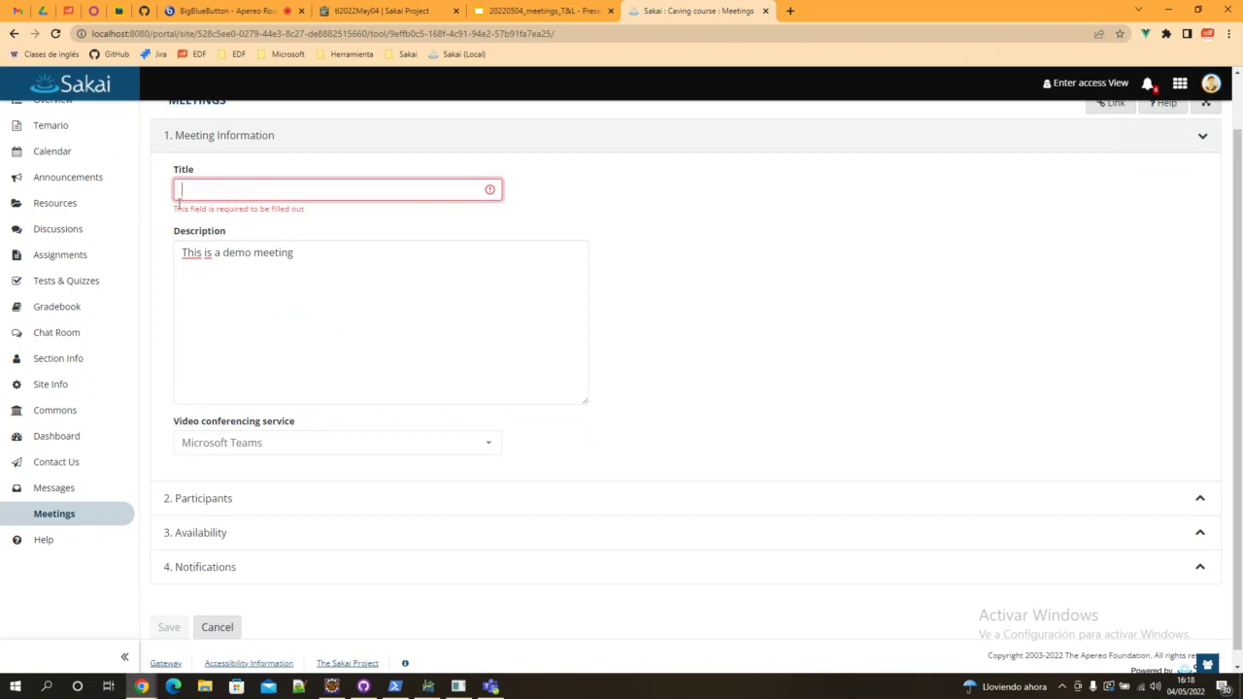
pyautogui.click(194, 191)
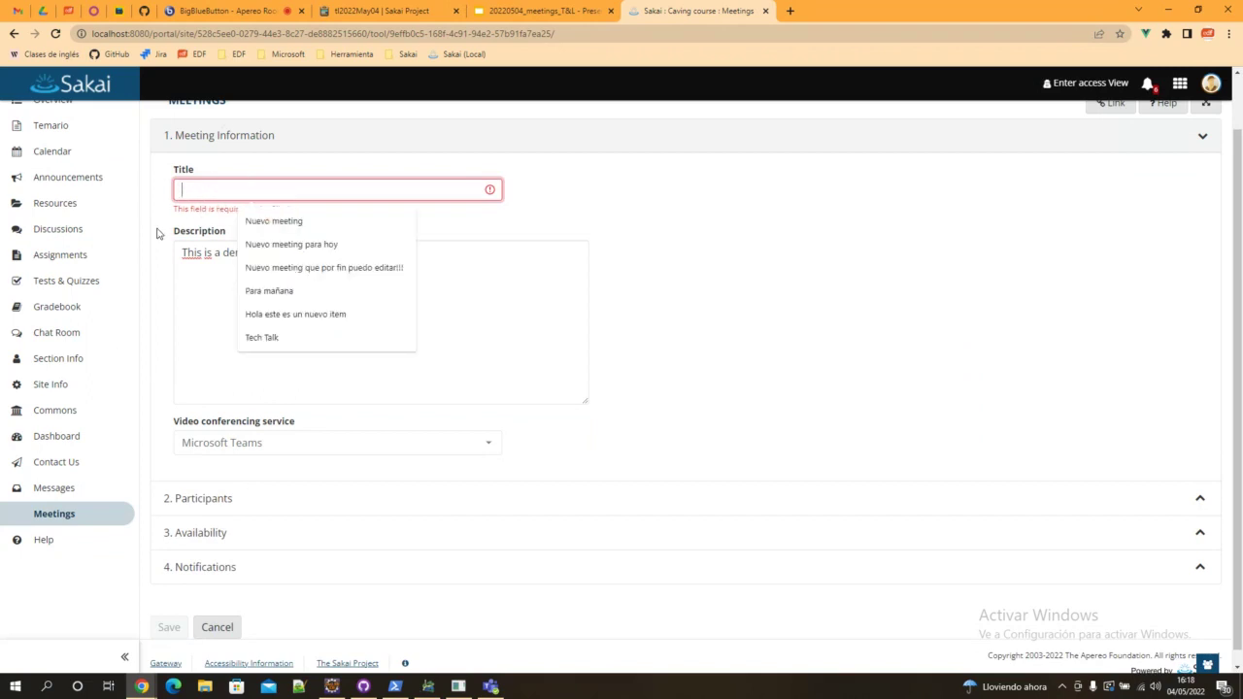
pyautogui.moveTo(184, 209); pyautogui.dragTo(330, 218)
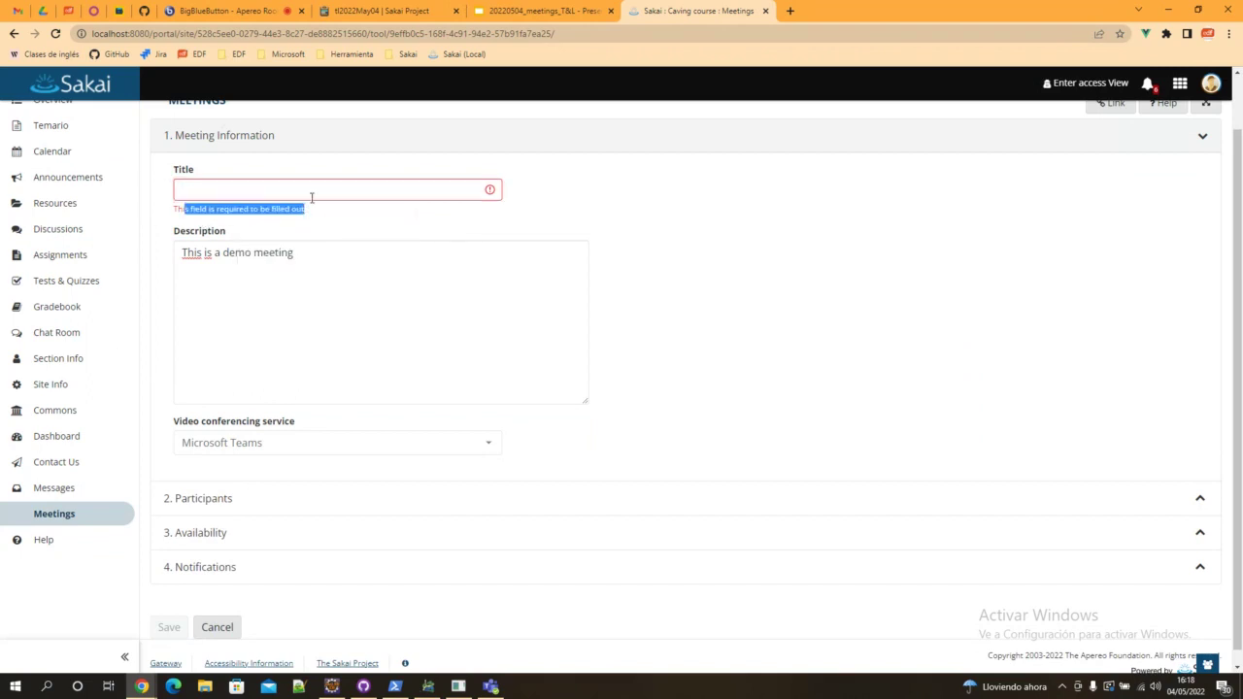
pyautogui.scroll(-1, 194, 561)
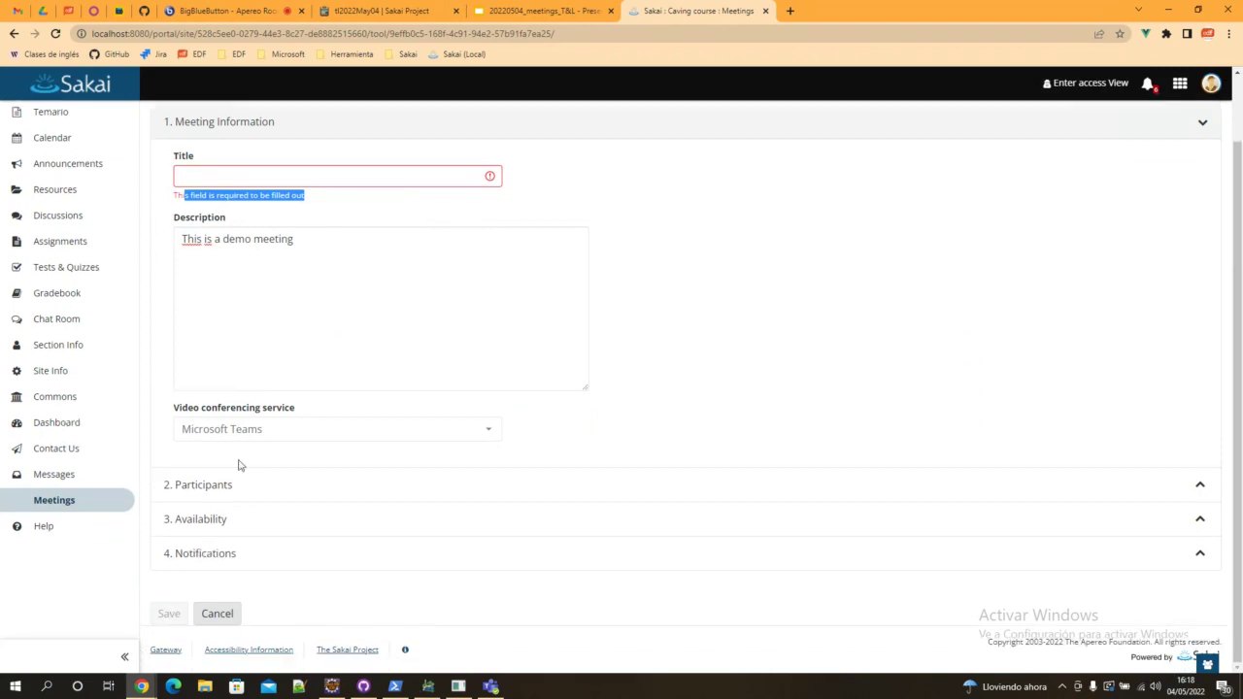
pyautogui.click(223, 177)
pyautogui.write('Demo')
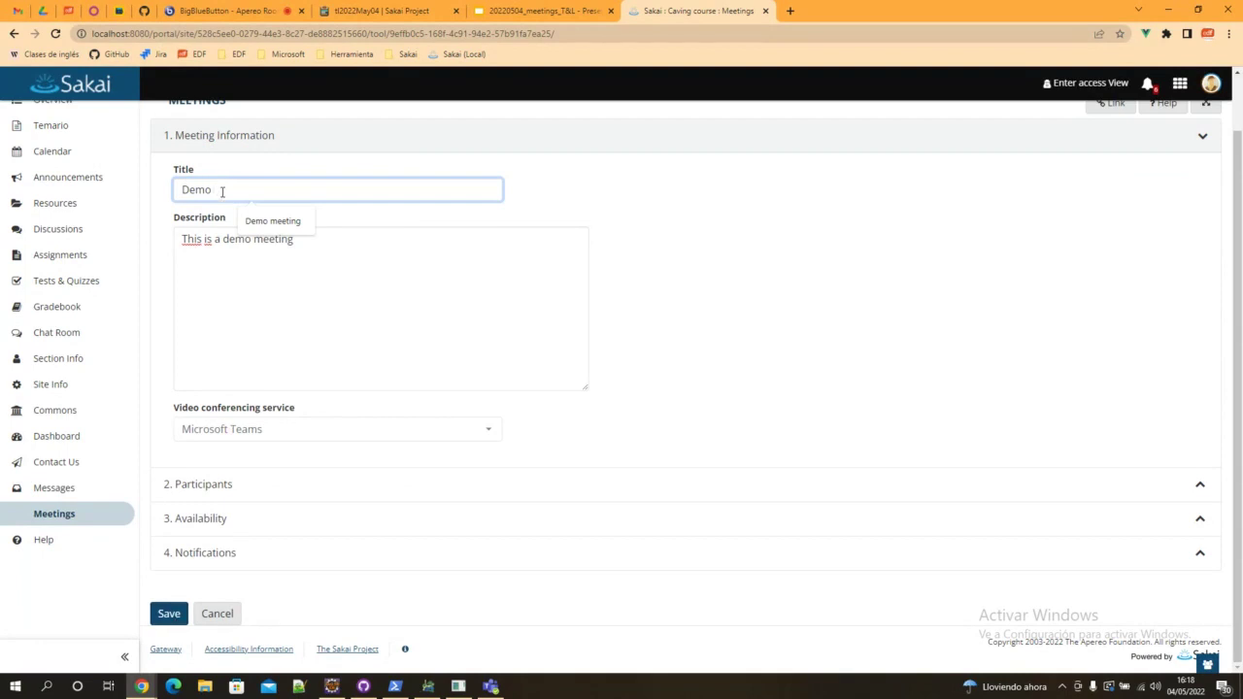
pyautogui.write('meeting')
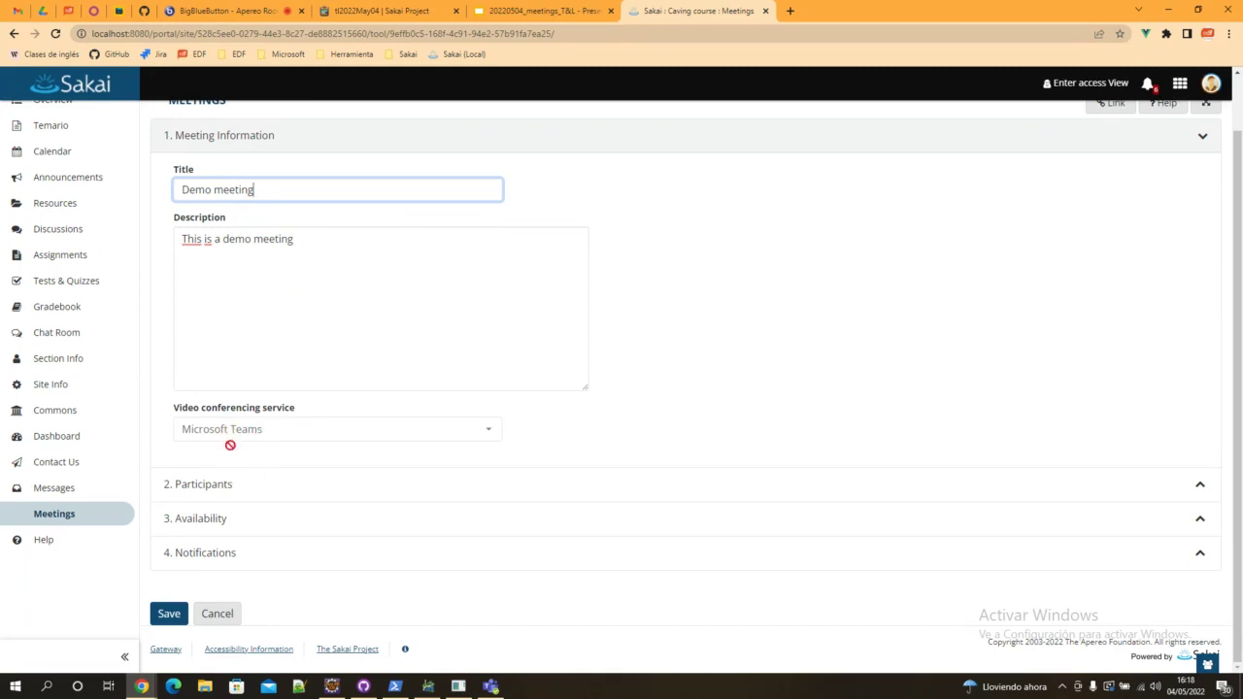
# Limit the meeting's participants to selected groups and select both listed groups
pyautogui.click(218, 485)
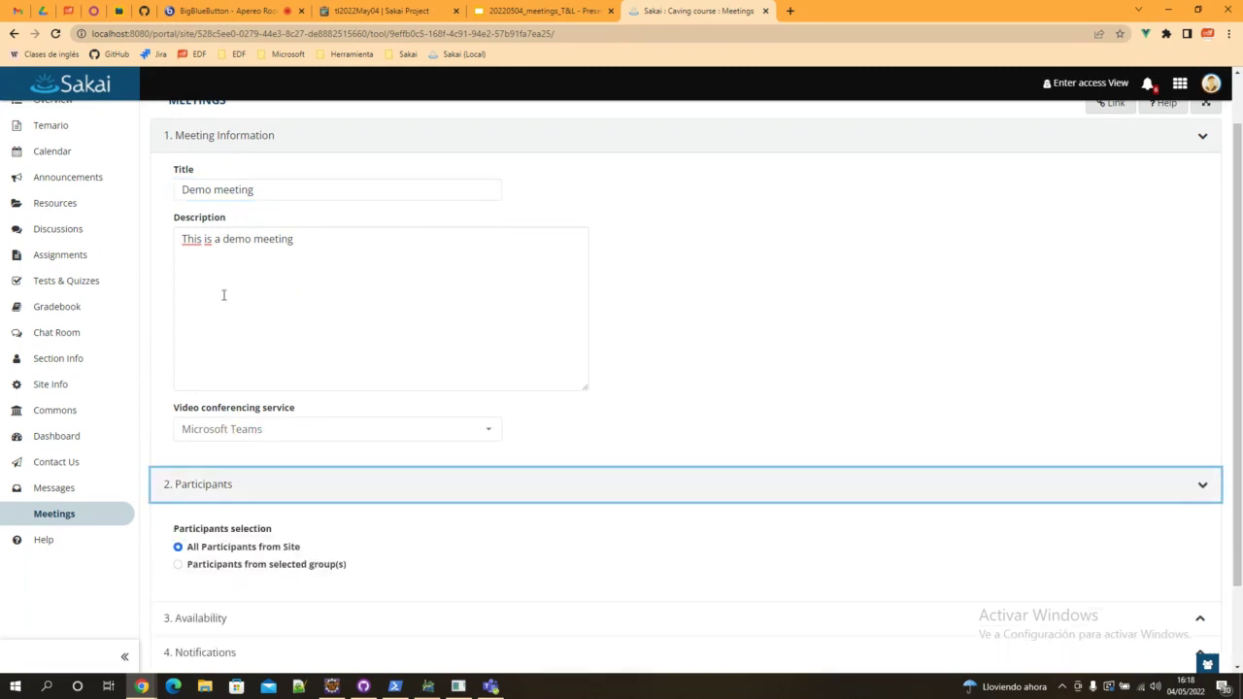
pyautogui.click(237, 143)
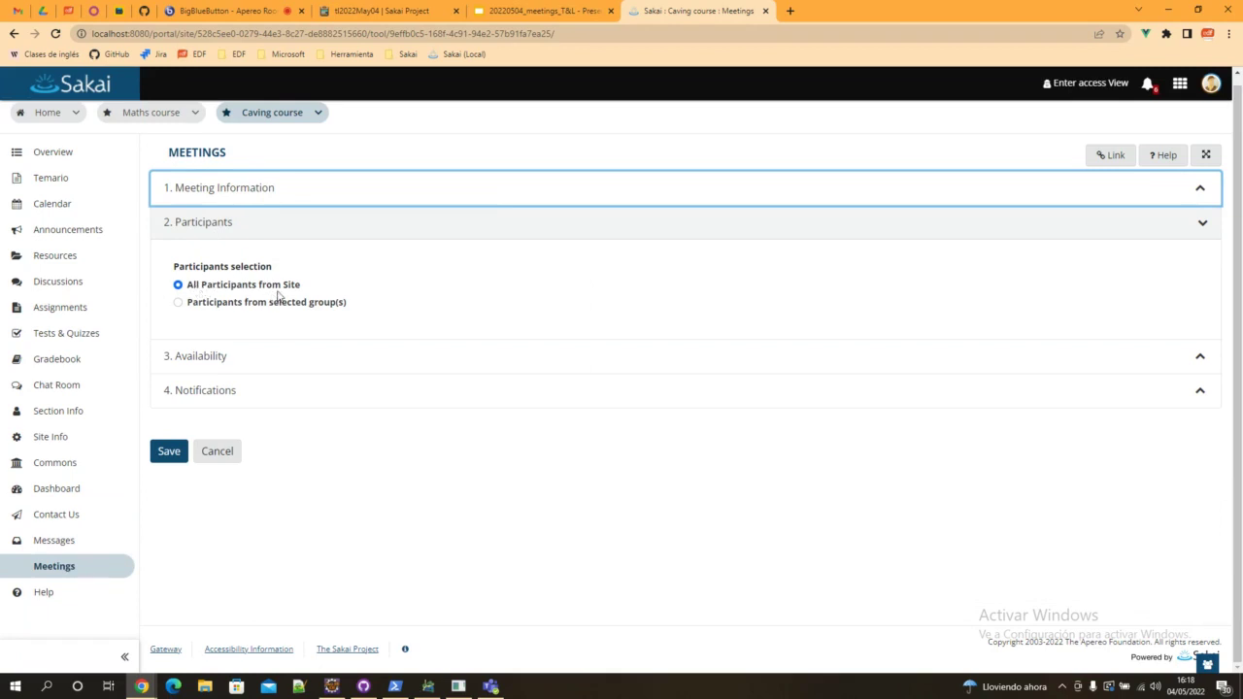
pyautogui.click(216, 306)
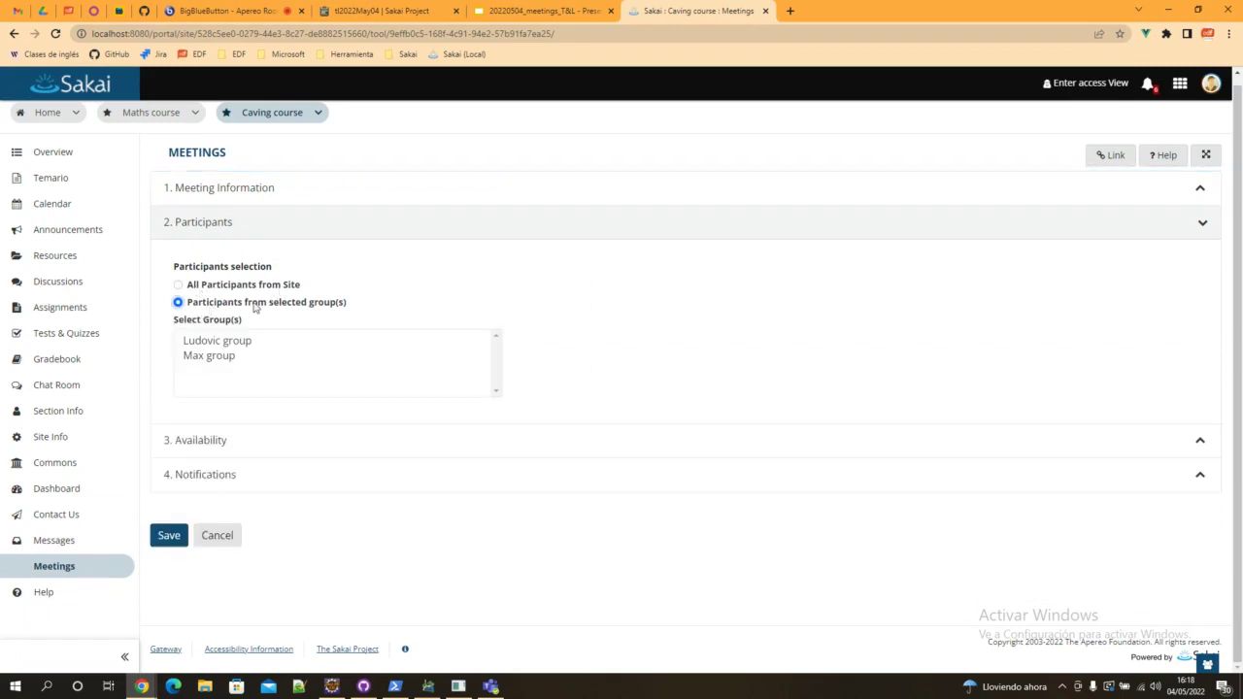
pyautogui.click(227, 341)
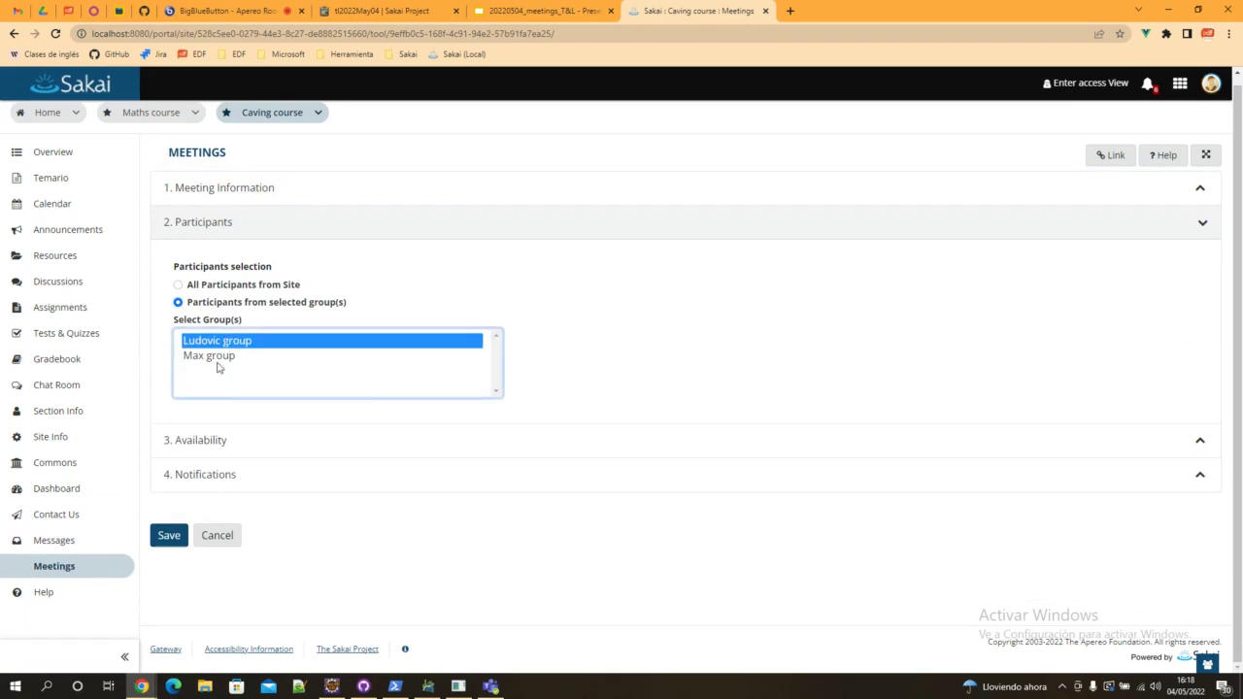
pyautogui.click(218, 358)
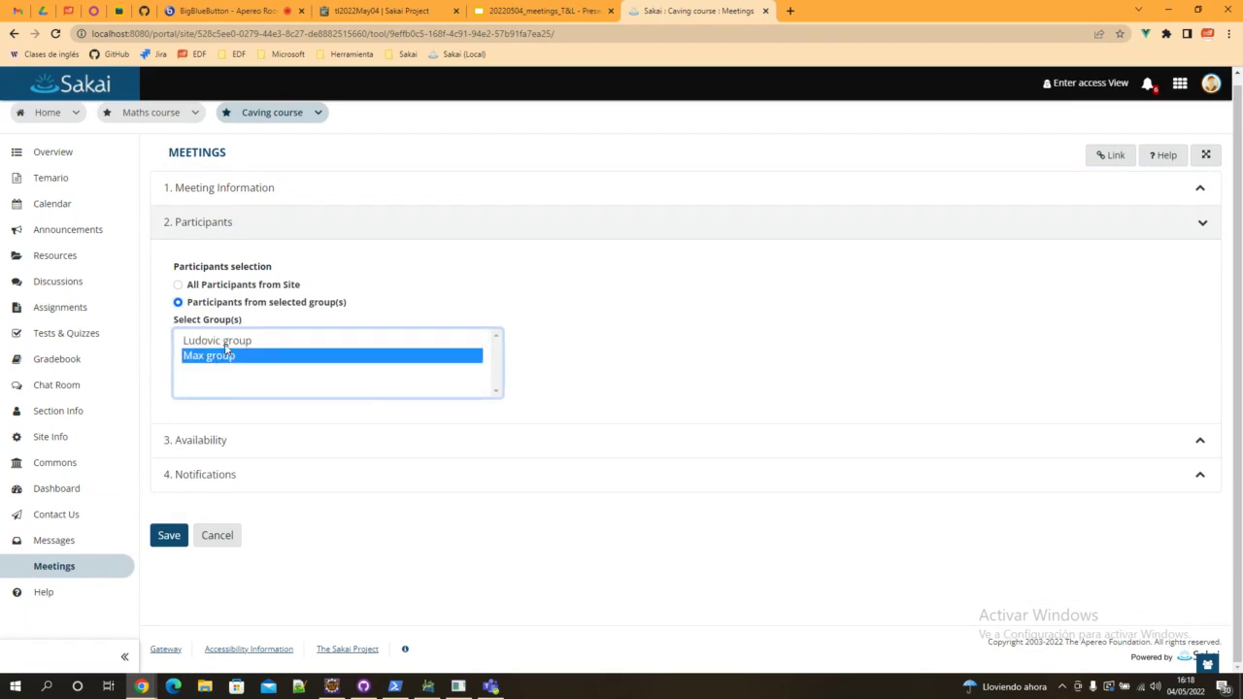
pyautogui.click(226, 342)
pyautogui.keyDown('ctrl'); pyautogui.click(225, 357); pyautogui.keyUp('ctrl')
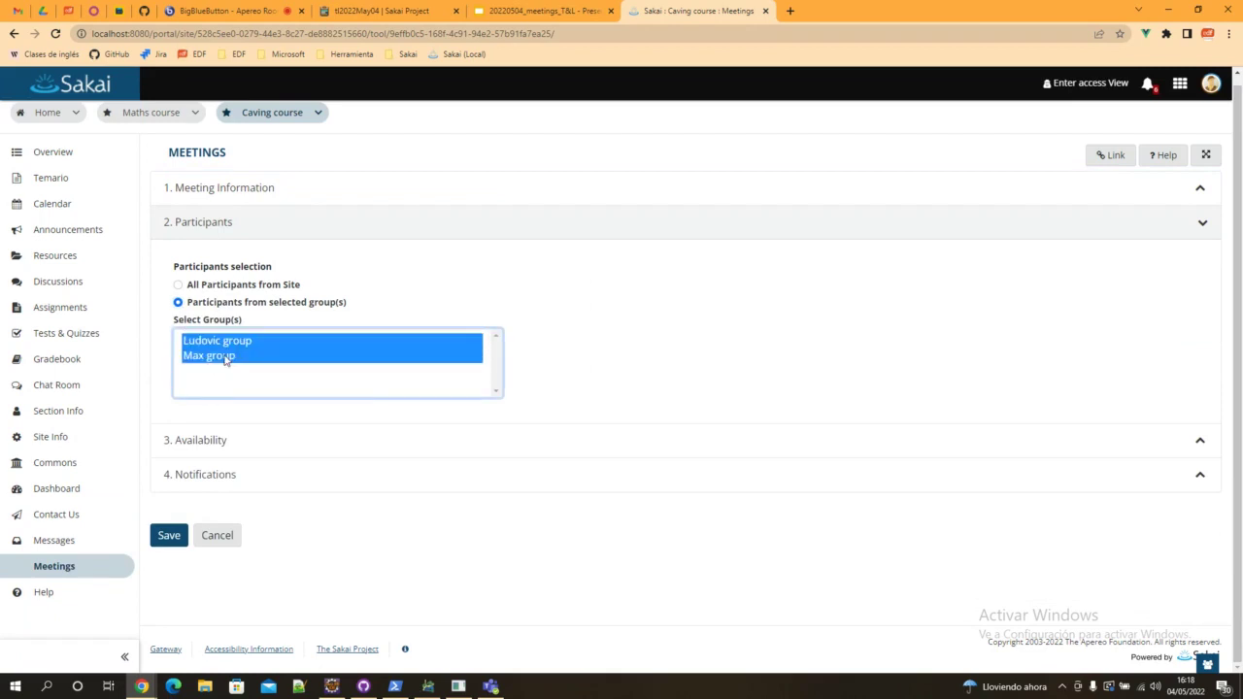
# Narrow the meeting's participants to only the first listed group, and leave the participants section for the availability settings
pyautogui.click(227, 356)
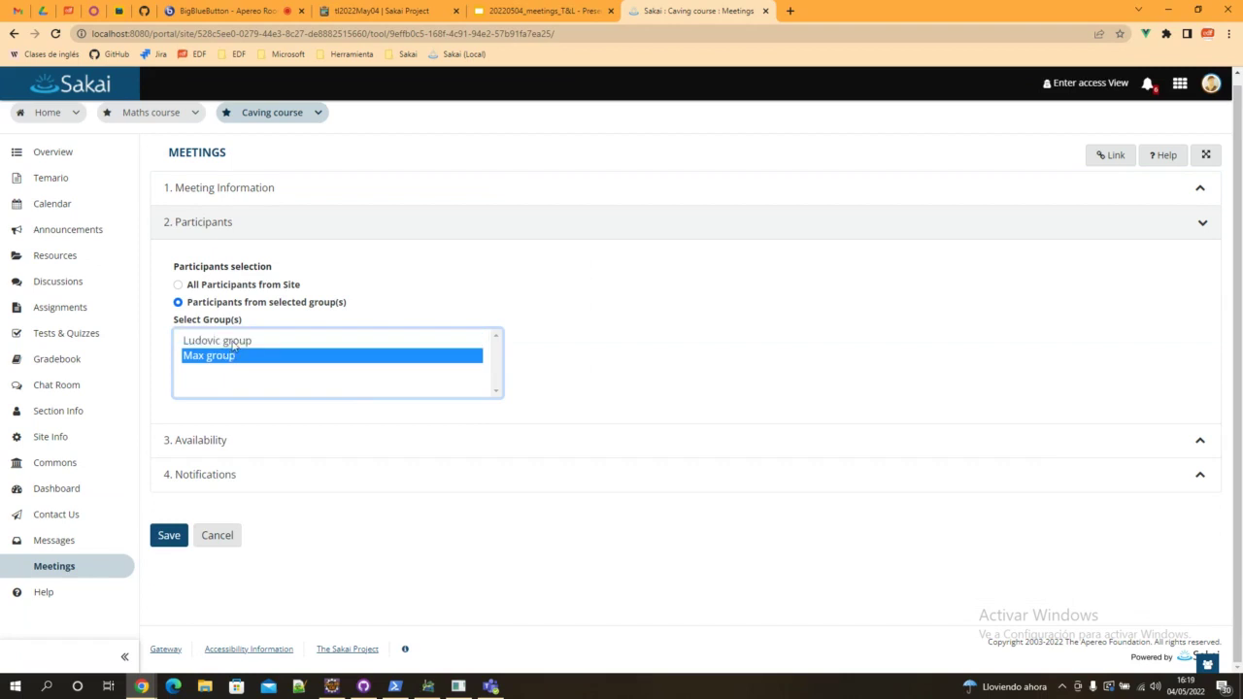
pyautogui.click(233, 344)
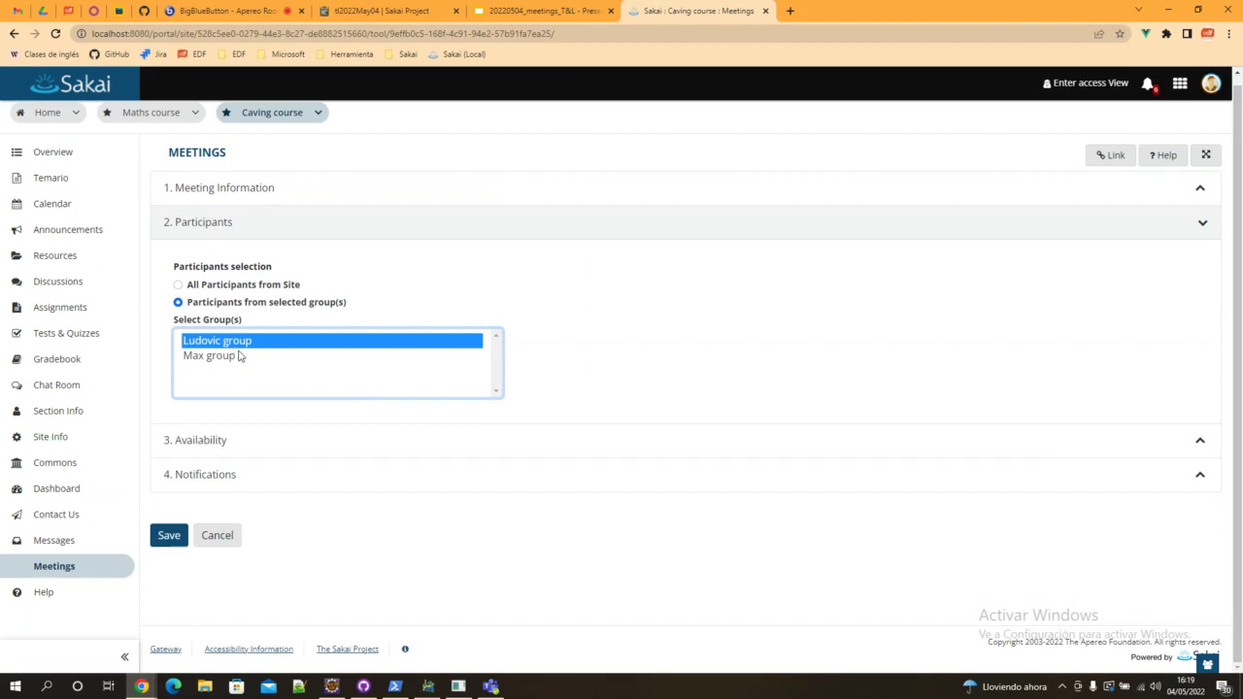
pyautogui.click(208, 434)
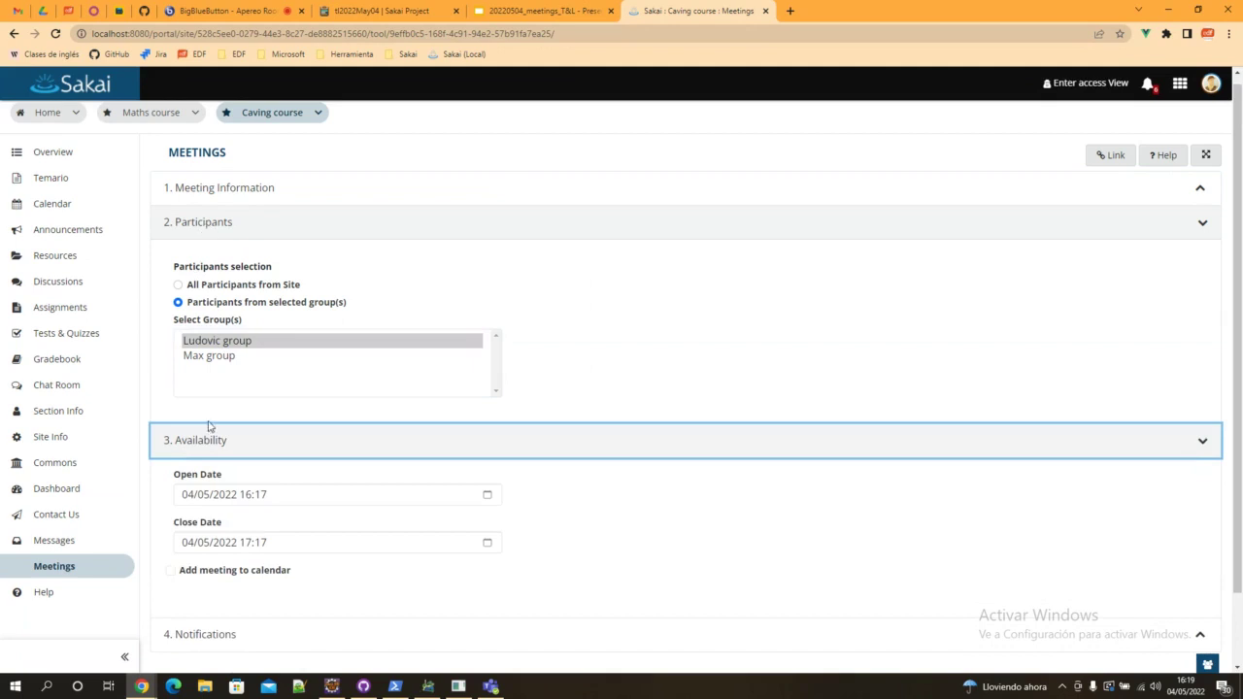
pyautogui.click(208, 225)
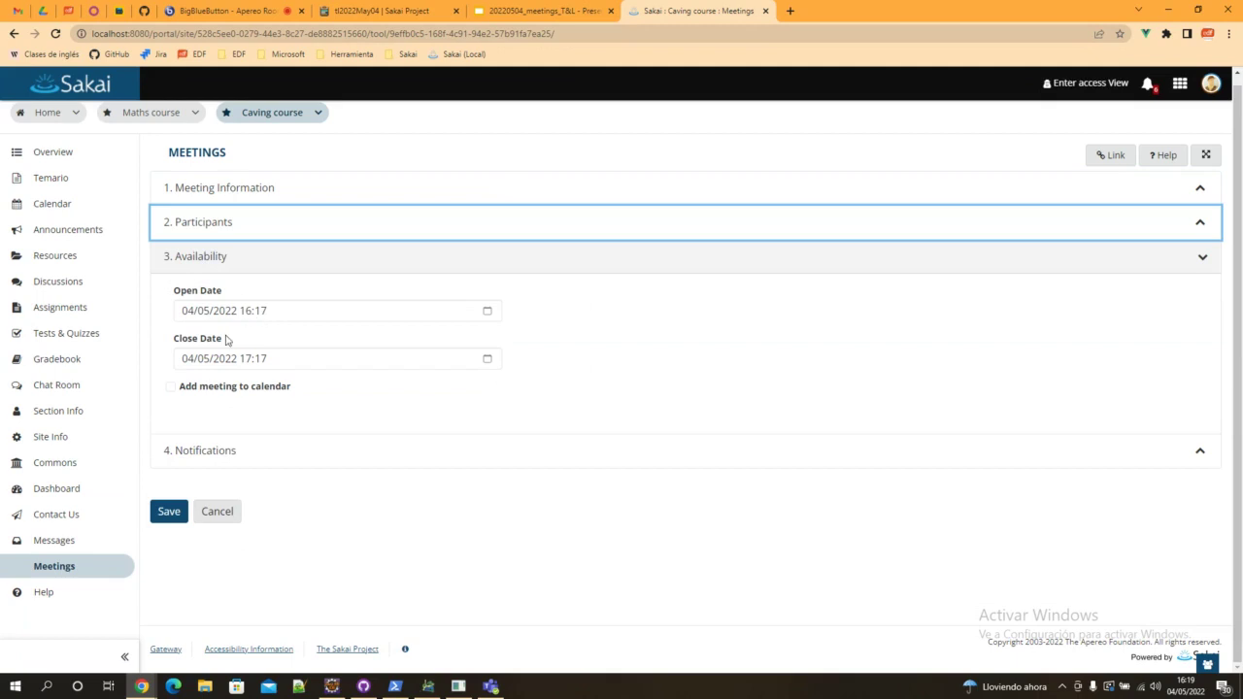
# Set the meeting's open date to 04/05/2022 16:00 and its close date to 04/05/2022 17:00
pyautogui.click(246, 311)
pyautogui.click(488, 312)
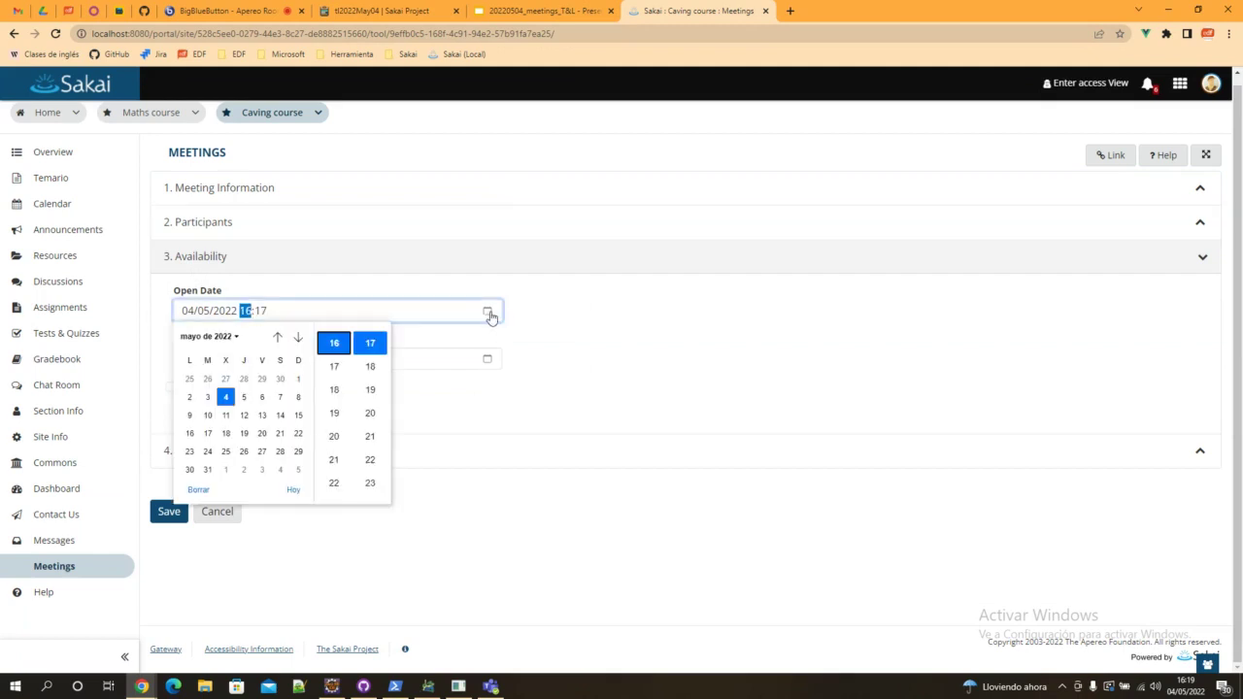
pyautogui.click(244, 312)
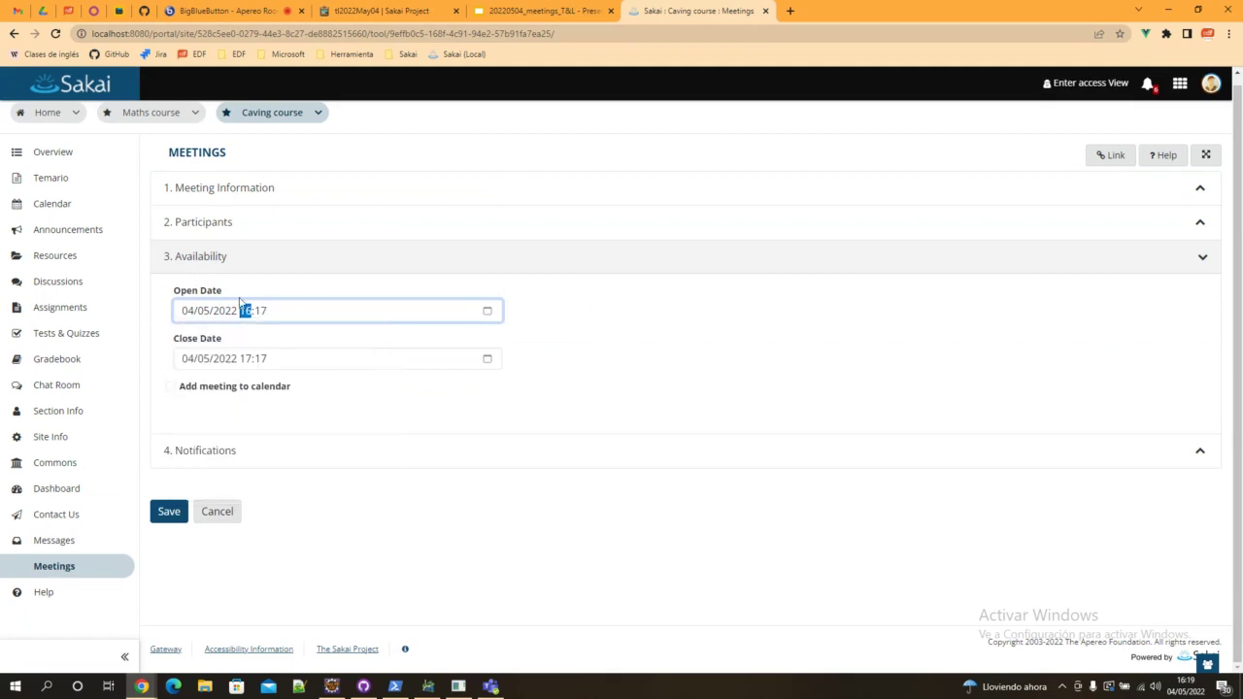
pyautogui.press('Right')
pyautogui.press('Tab')
pyautogui.click(260, 359)
pyautogui.click(316, 393)
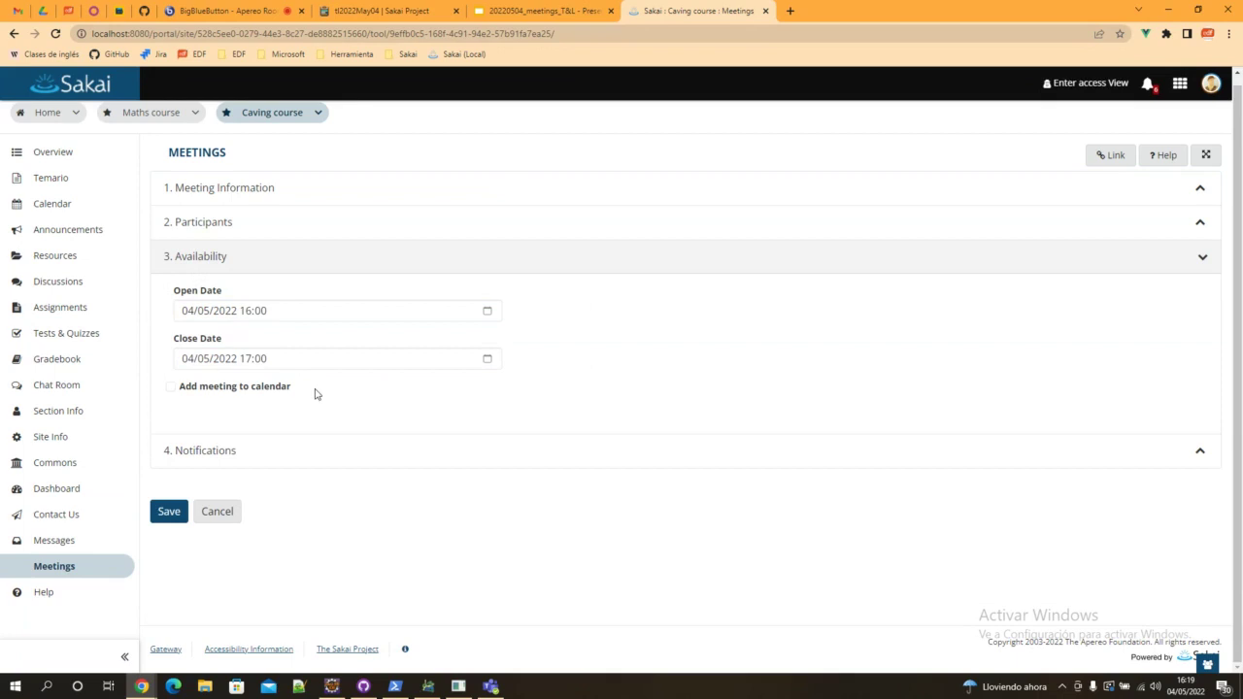
# Set the close date to 03/05/2022 to check the date validation, and set it back to 04/05/2022
pyautogui.click(189, 361)
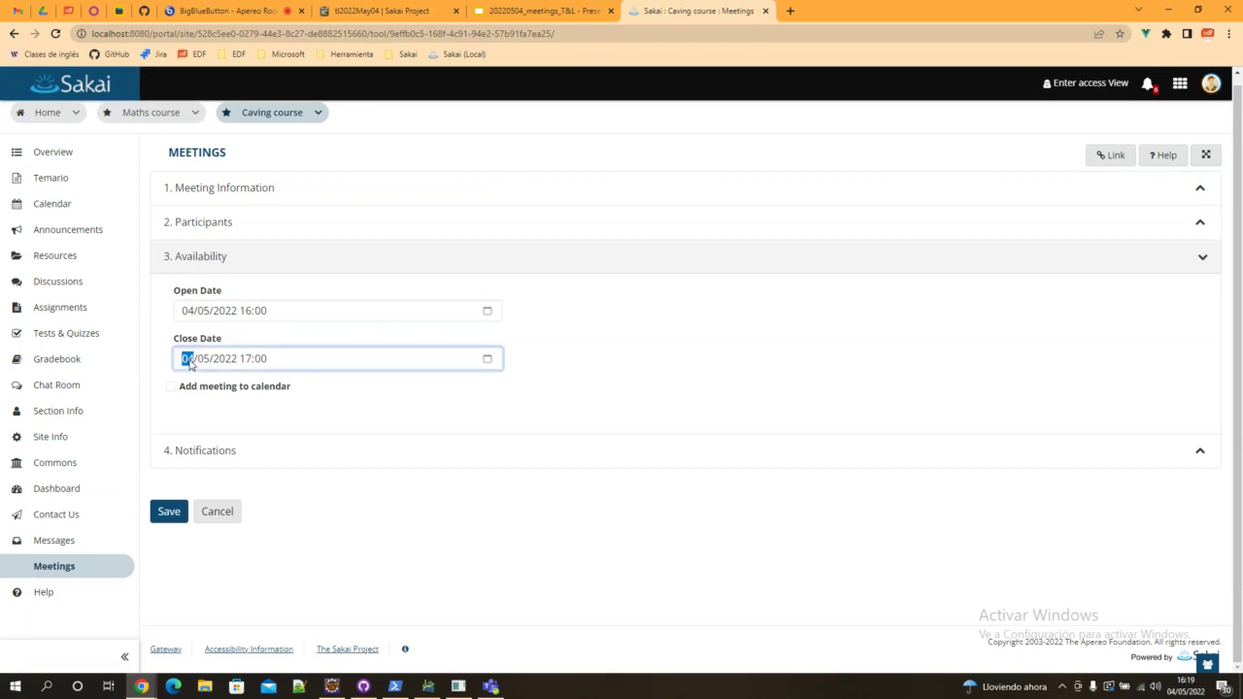
pyautogui.write('04')
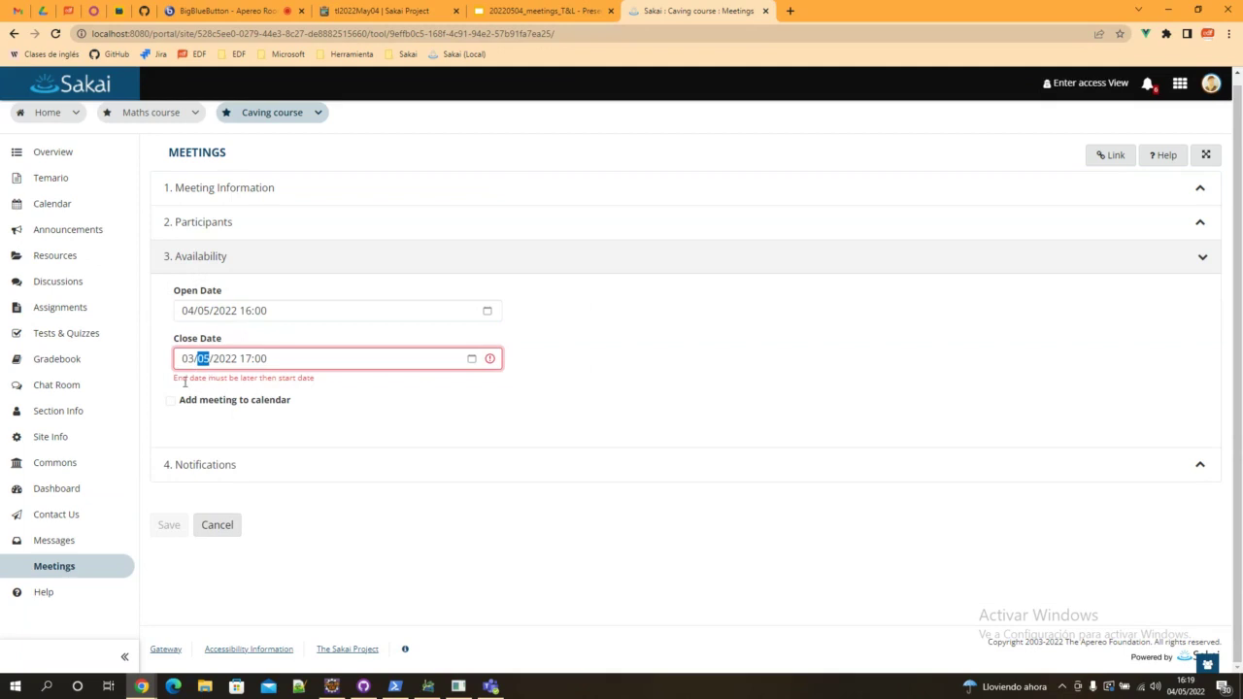
pyautogui.moveTo(174, 381); pyautogui.dragTo(327, 383)
pyautogui.click(305, 377)
pyautogui.click(186, 359)
pyautogui.write('4')
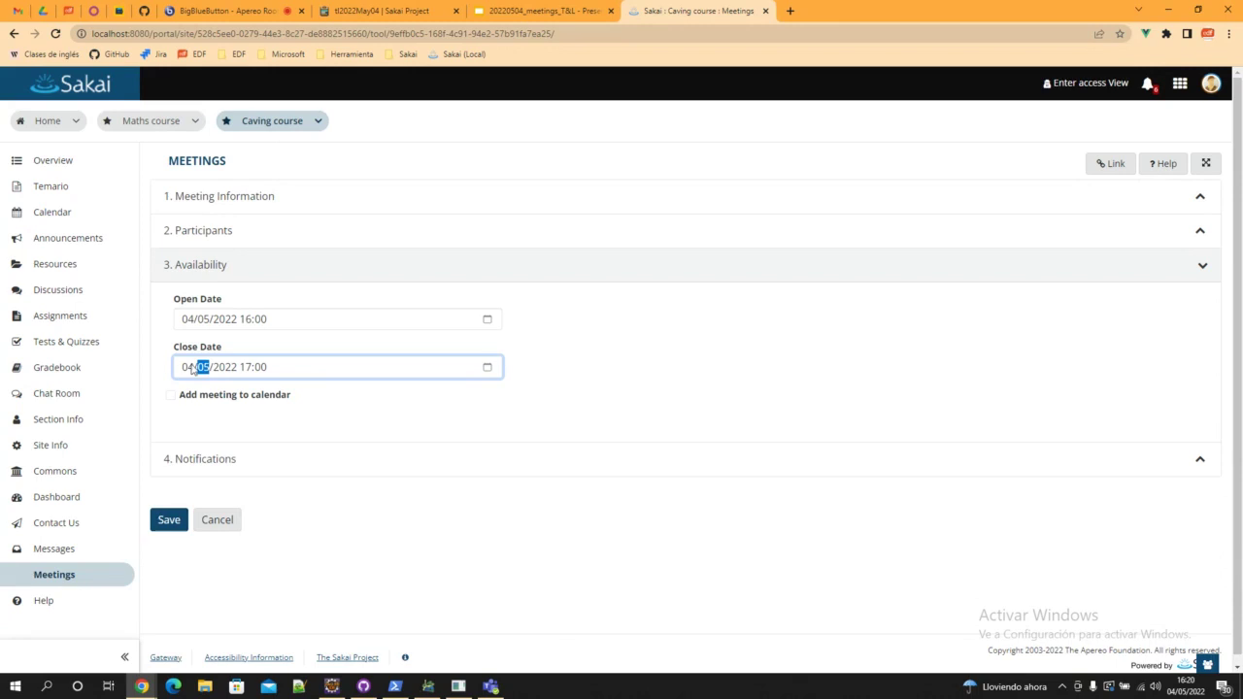
pyautogui.click(205, 429)
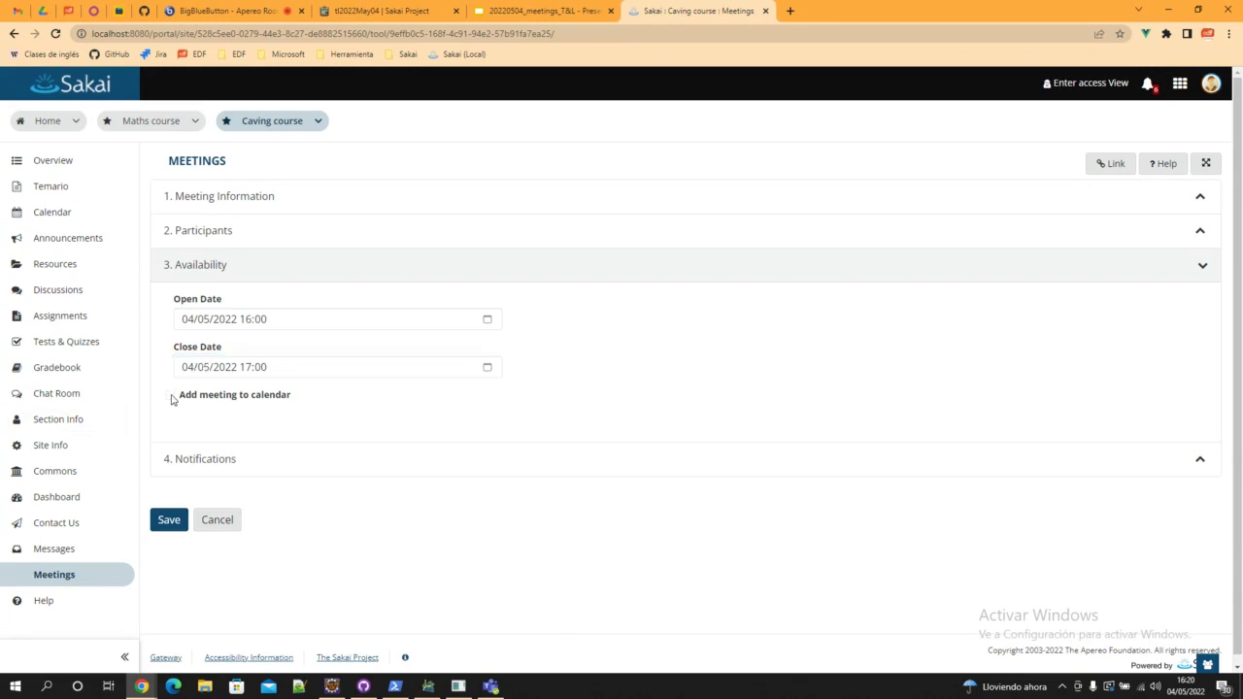
# Enable adding the meeting to the calendar and set its notifications to "All - Send notification to all participants"
pyautogui.click(171, 396)
pyautogui.click(194, 461)
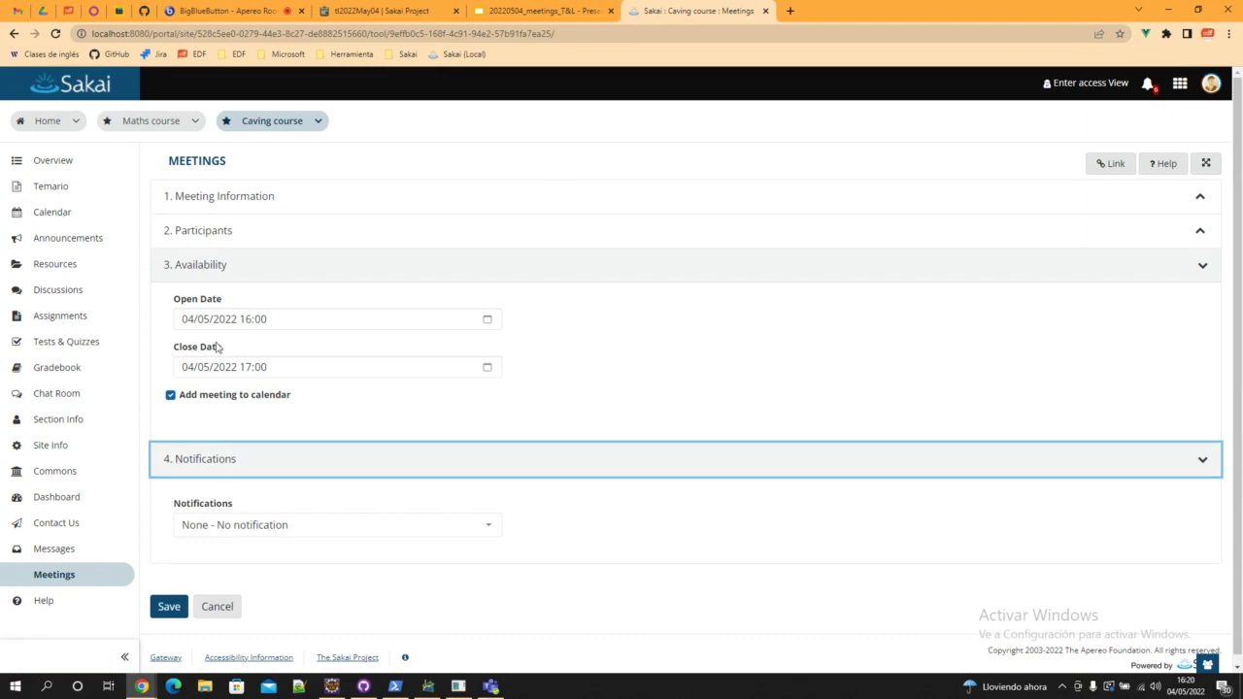
pyautogui.click(254, 527)
pyautogui.click(275, 499)
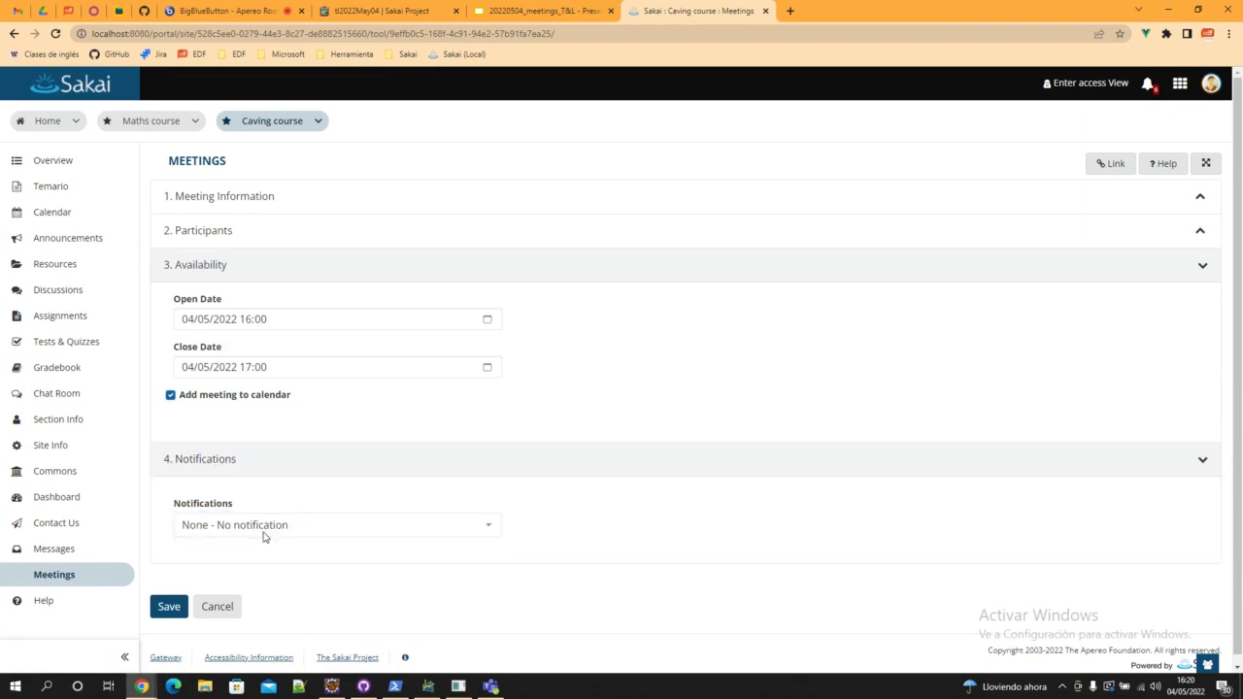
pyautogui.click(270, 529)
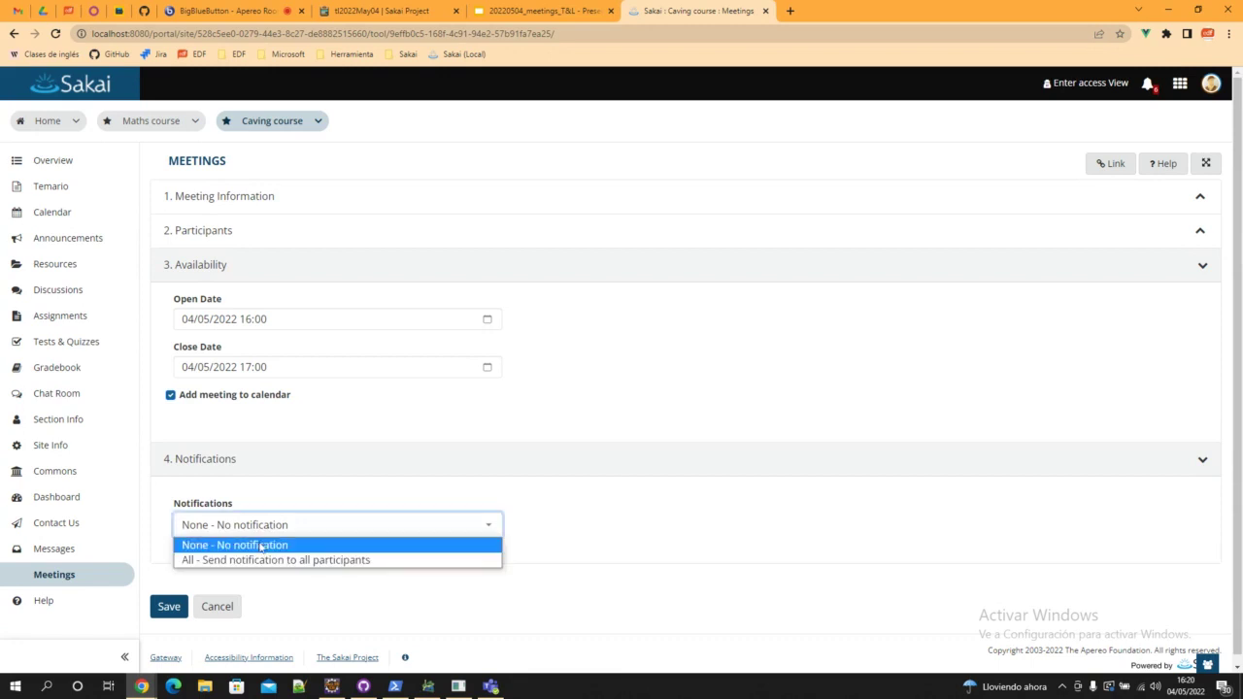
pyautogui.click(244, 560)
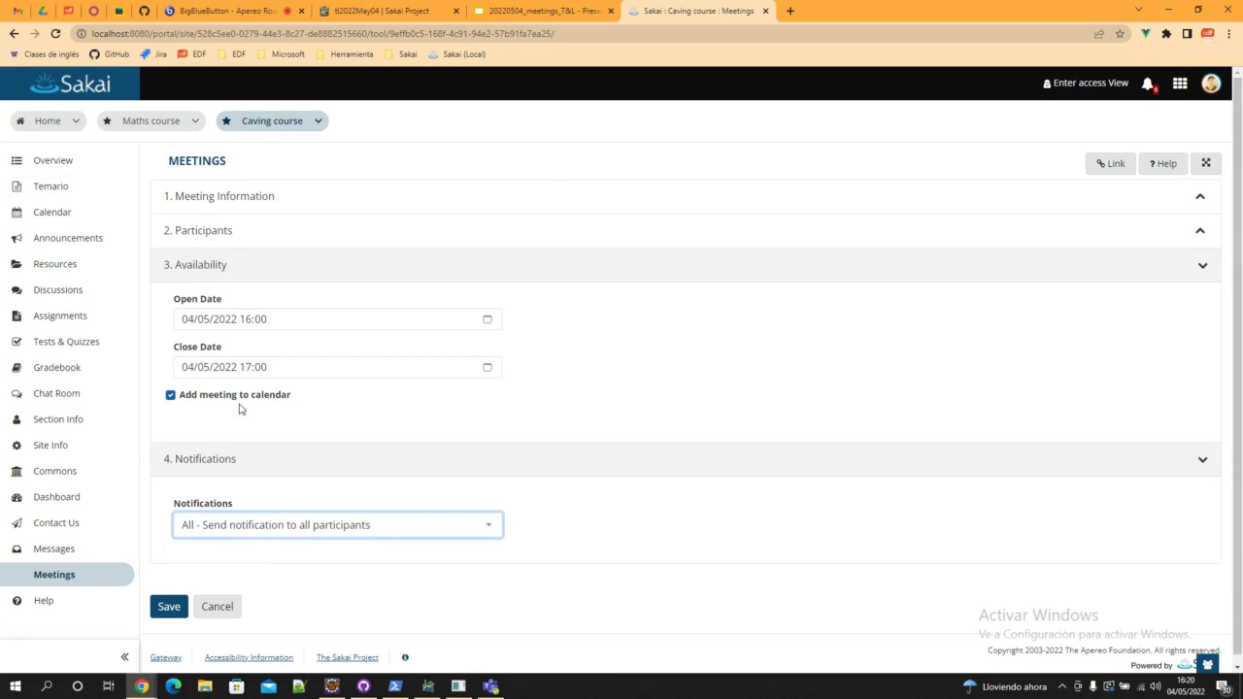
# Set the meeting's notifications to "None - No notification" and save the new meeting
pyautogui.click(214, 233)
pyautogui.click(228, 237)
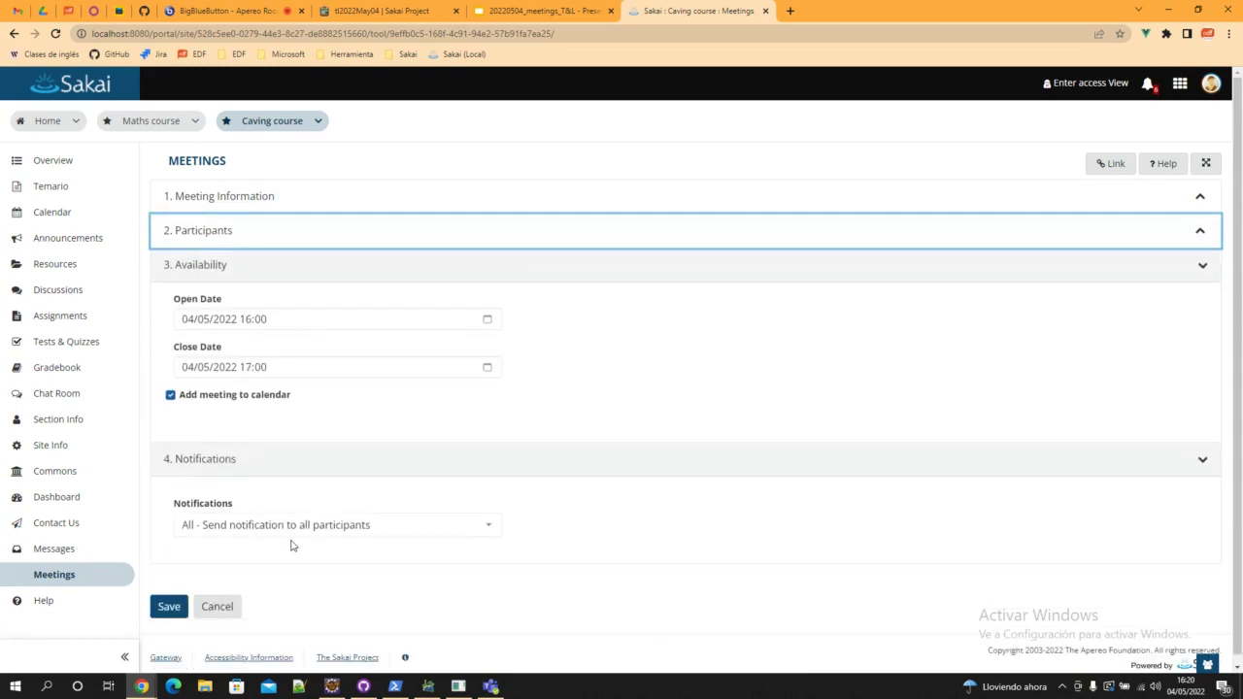
pyautogui.click(288, 524)
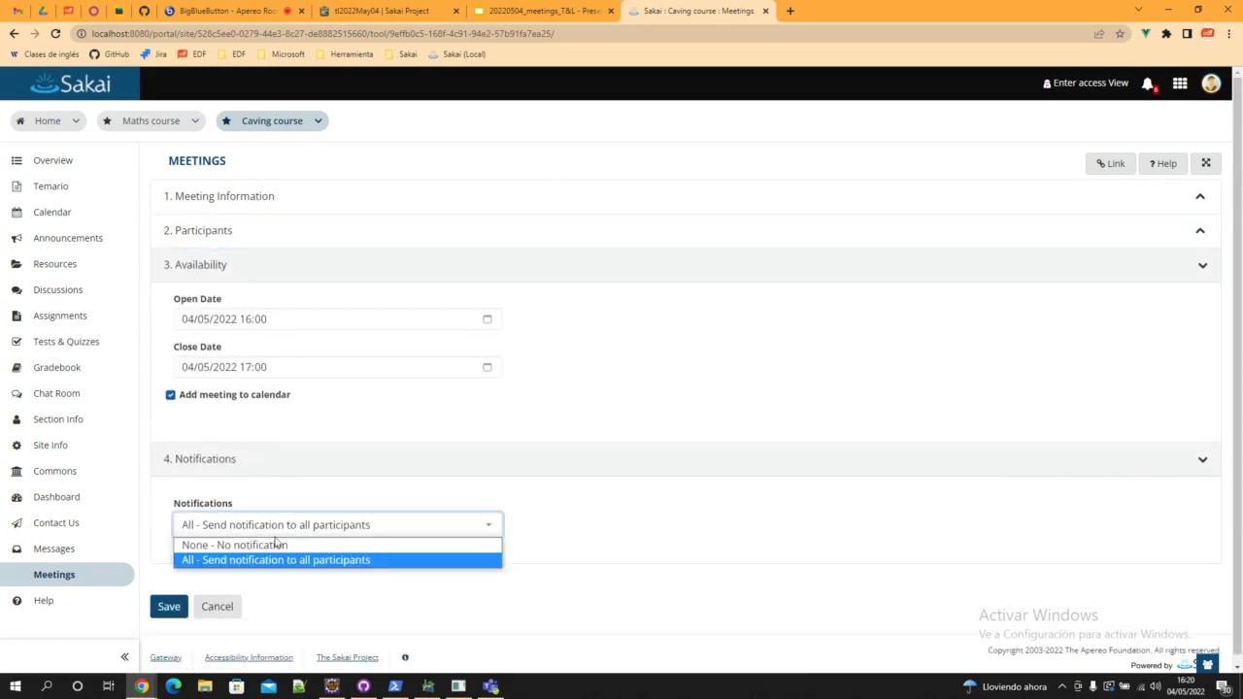
pyautogui.click(280, 546)
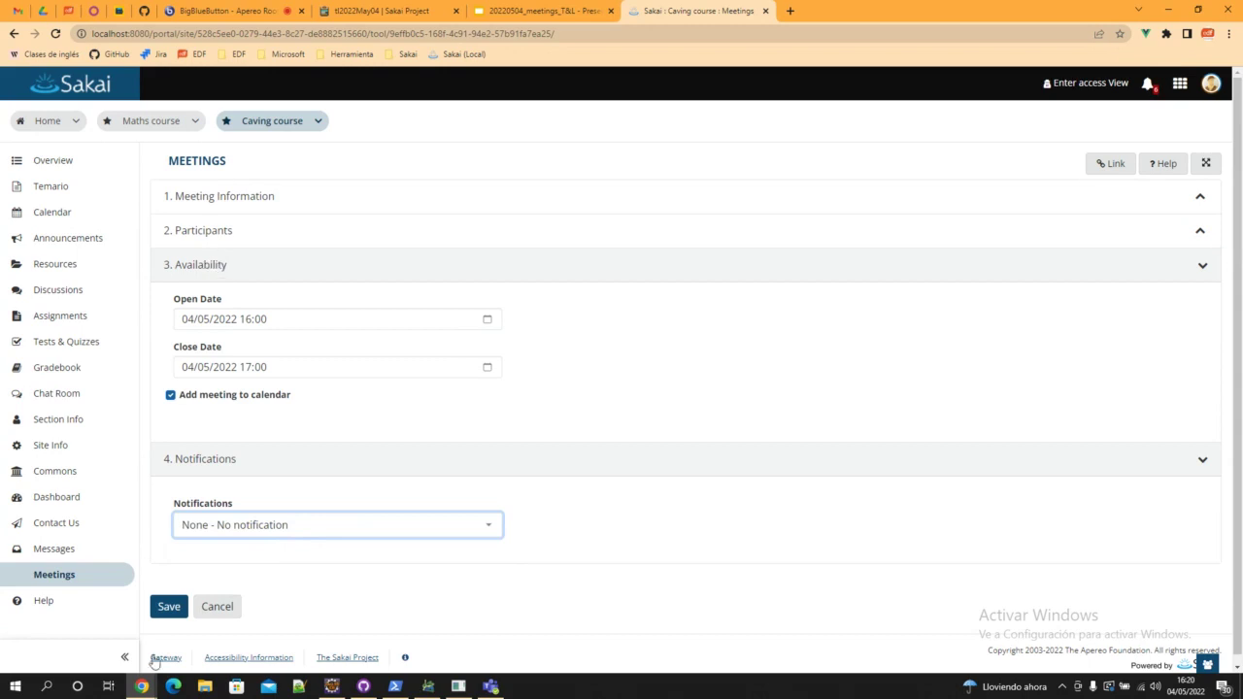
pyautogui.click(171, 608)
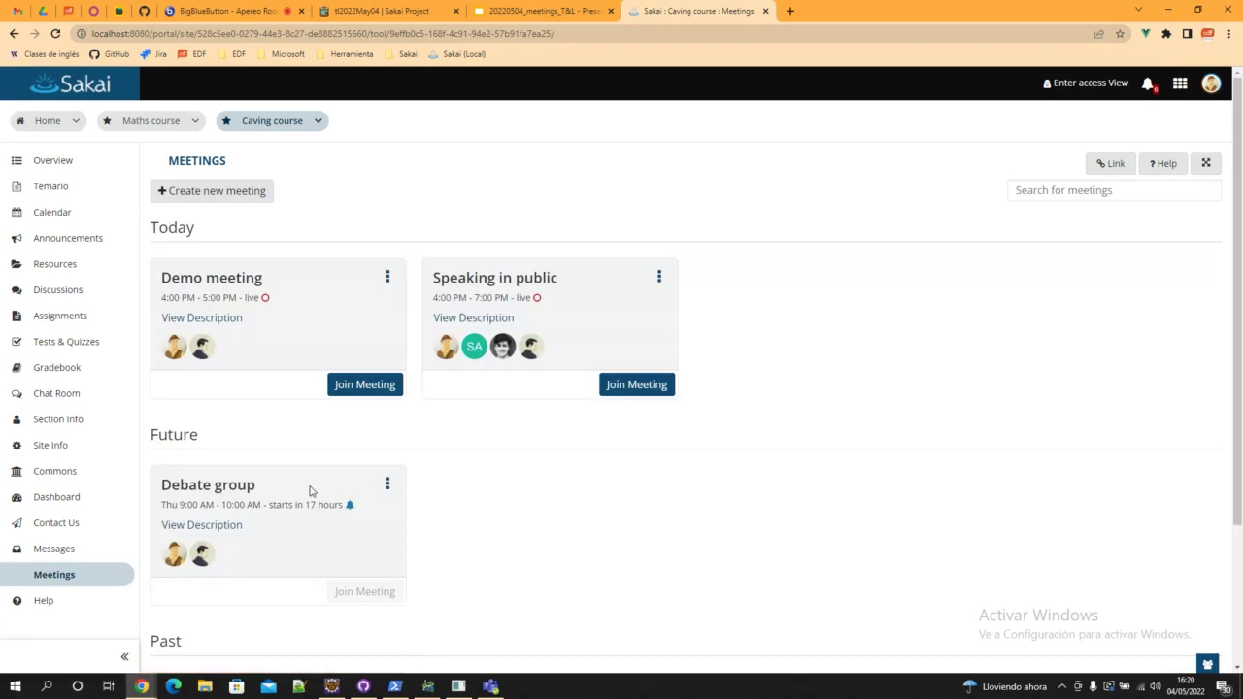
pyautogui.moveTo(206, 277); pyautogui.dragTo(254, 276)
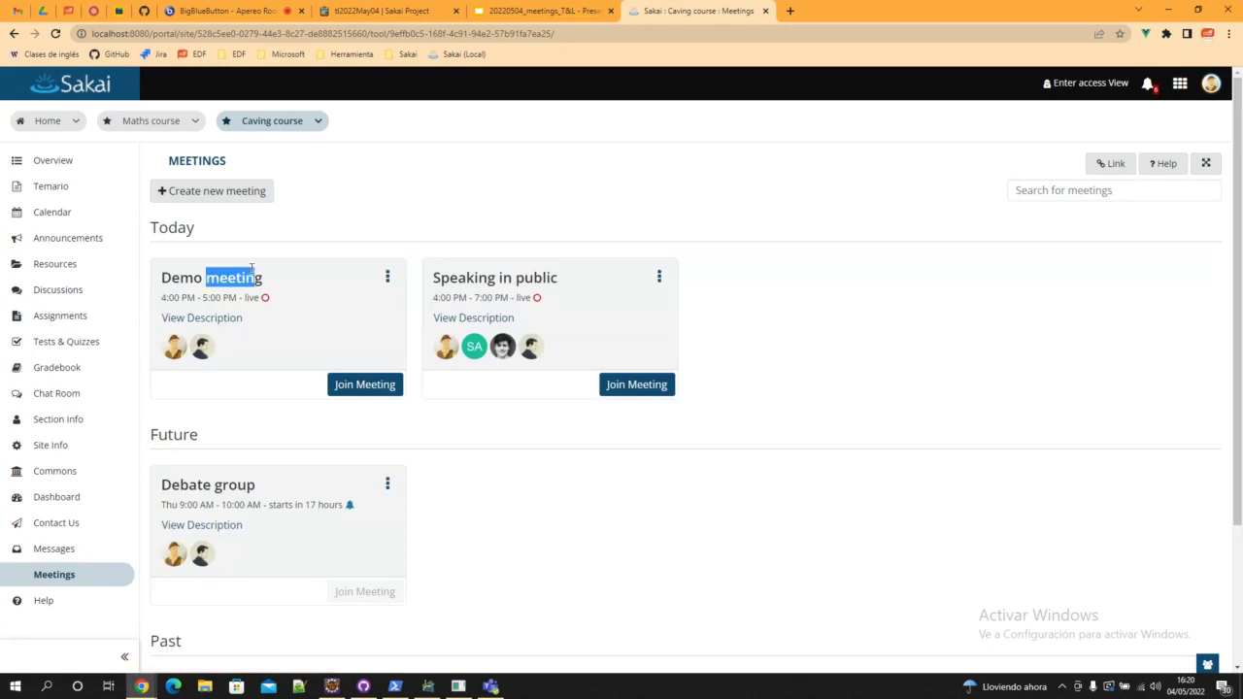
pyautogui.click(272, 348)
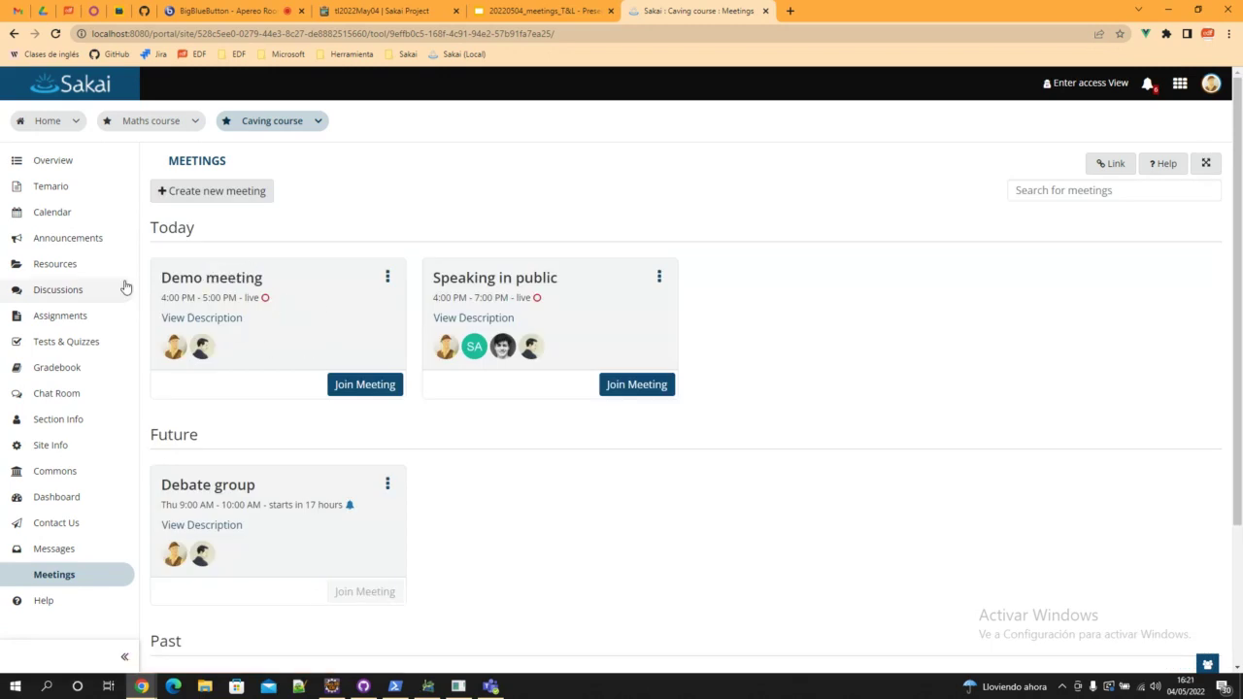
# Check the Demo meeting event in the Caving course calendar
pyautogui.click(45, 212)
pyautogui.scroll(-5, 456, 418)
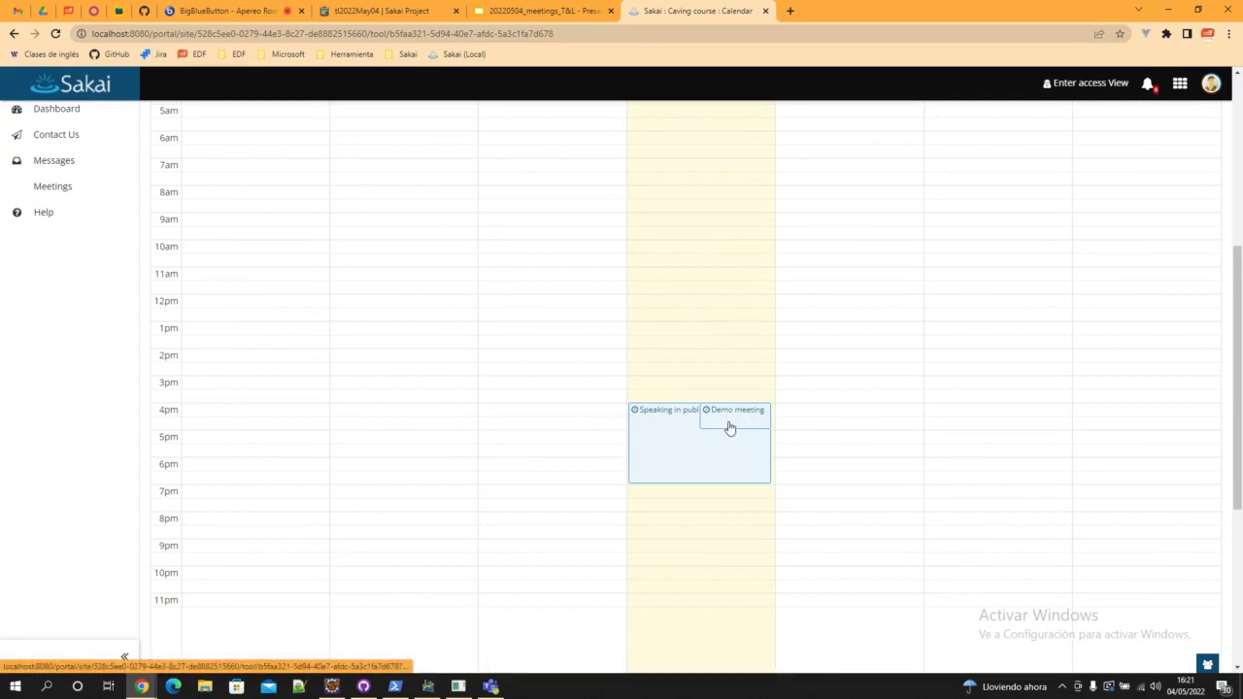
pyautogui.scroll(2, 730, 428)
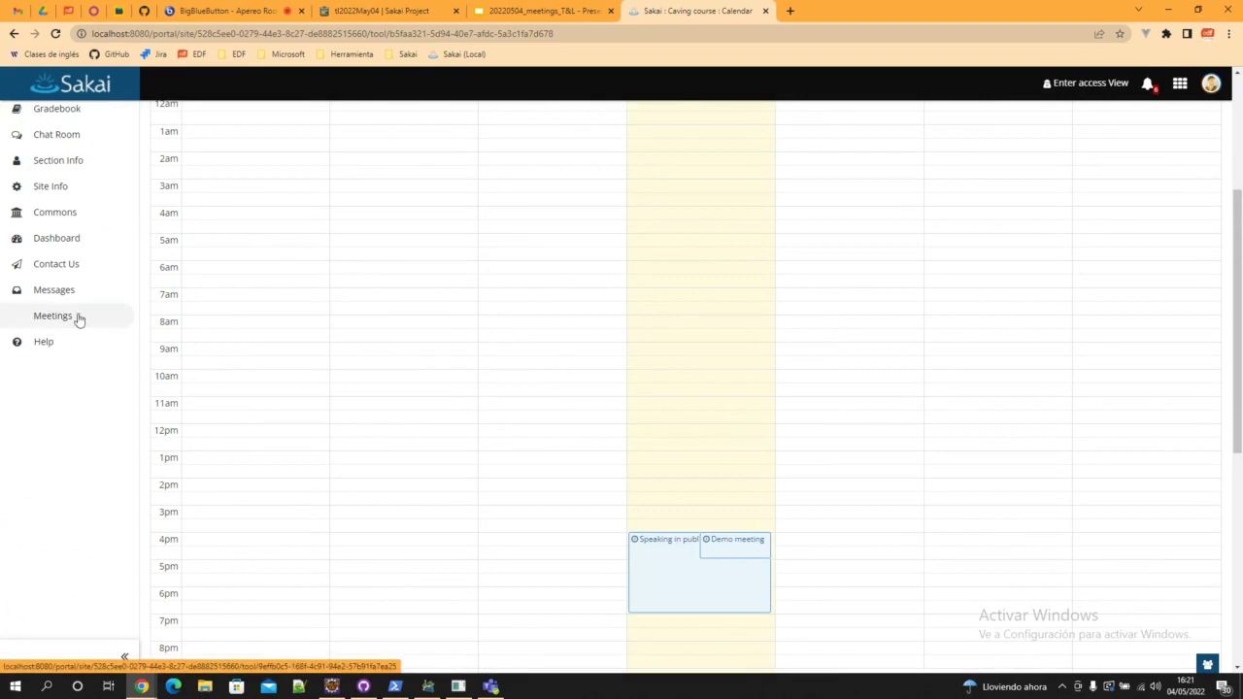
# Return to the meetings list, edit the Demo meeting and change its title to "Demo meeting!!!!"
pyautogui.click(67, 316)
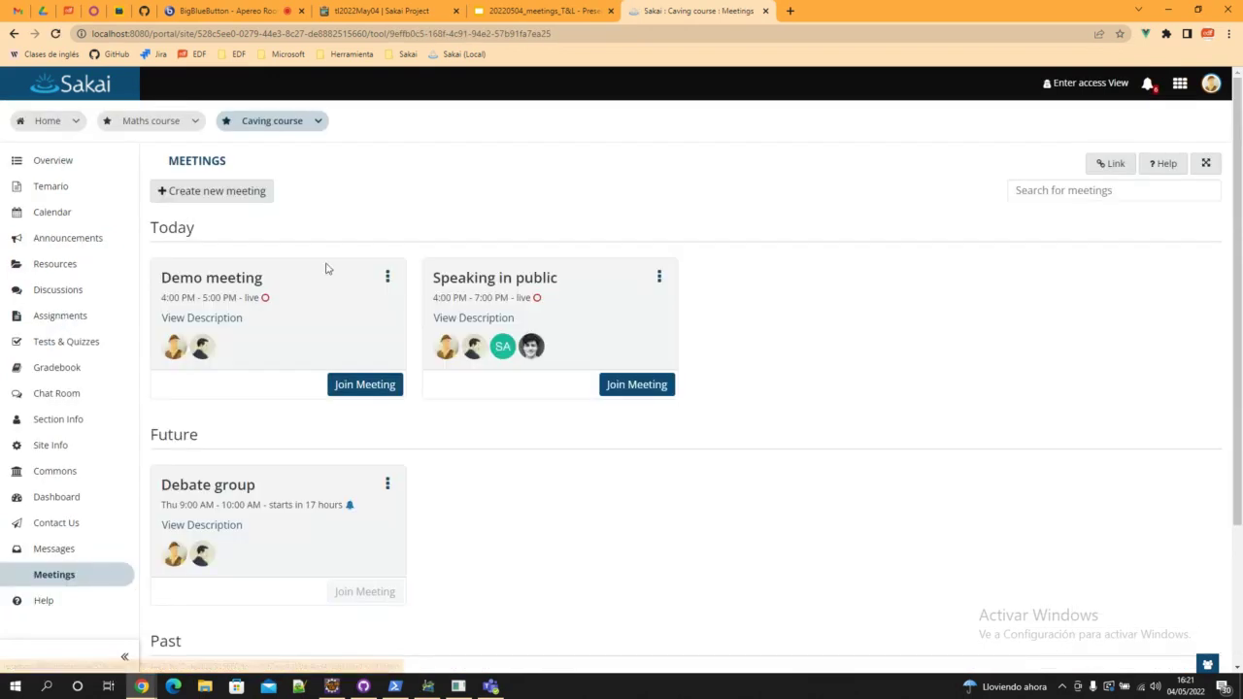
pyautogui.click(388, 278)
pyautogui.click(413, 309)
pyautogui.click(272, 250)
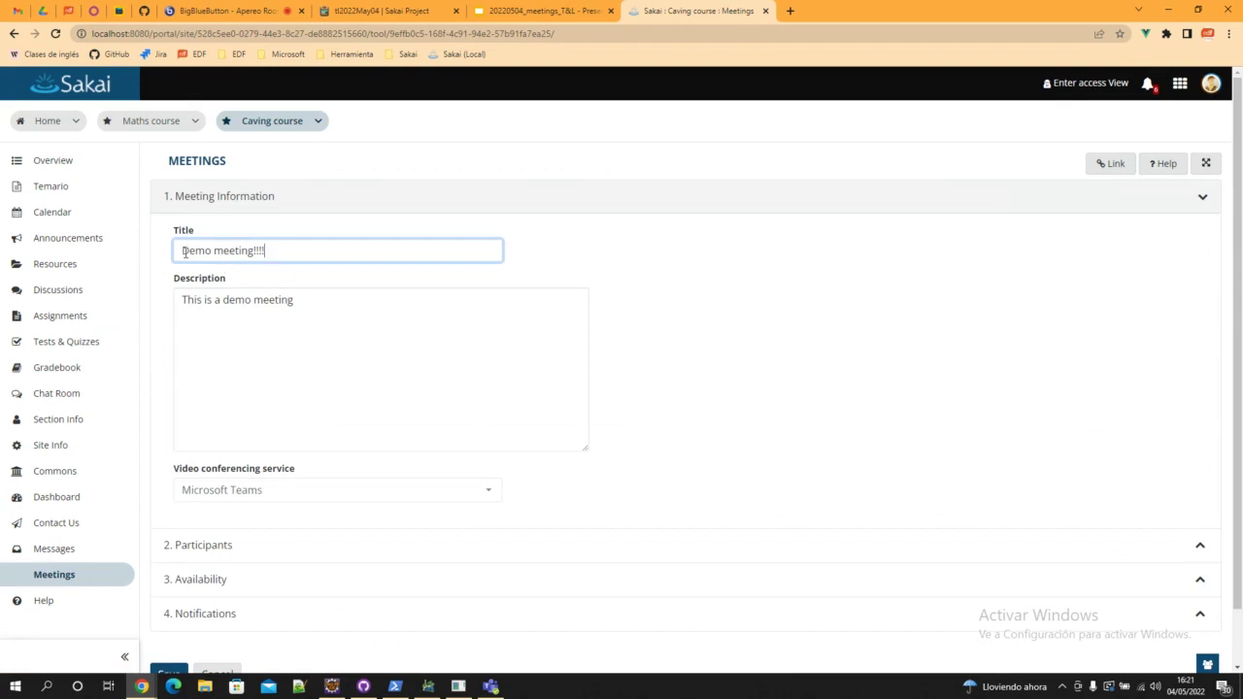
# Open the meeting to all participants from the site instead of selected groups
pyautogui.scroll(-1, 233, 476)
pyautogui.click(207, 486)
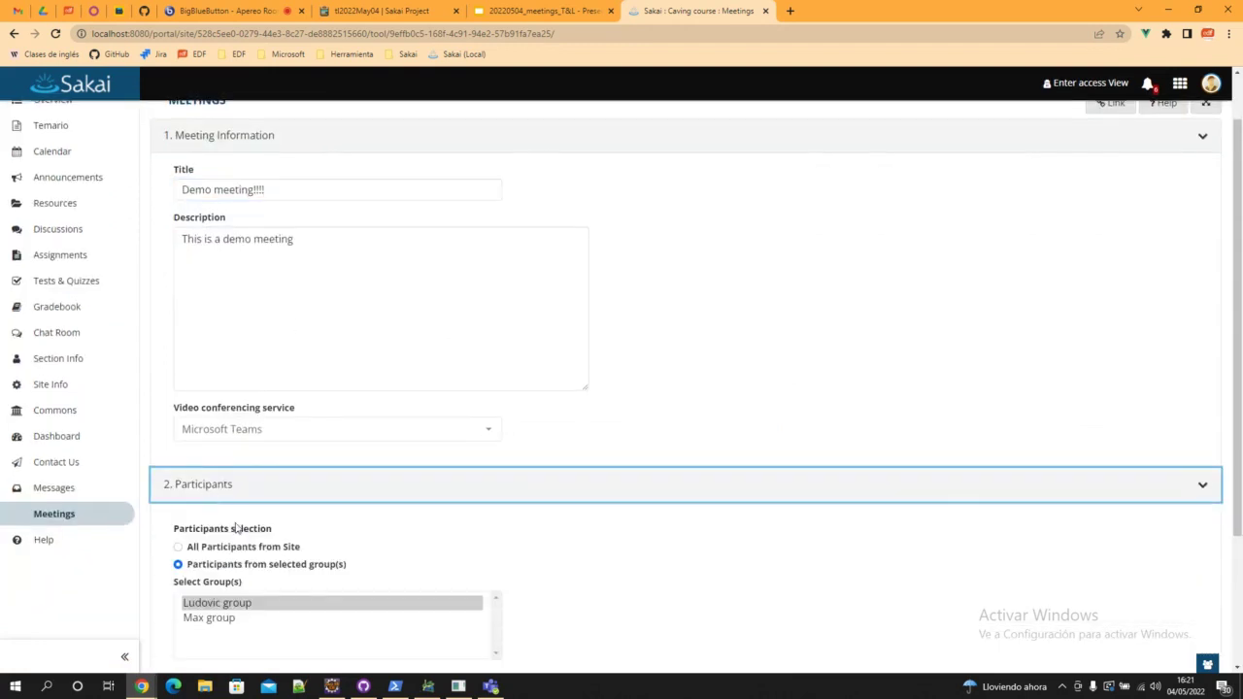
pyautogui.click(180, 547)
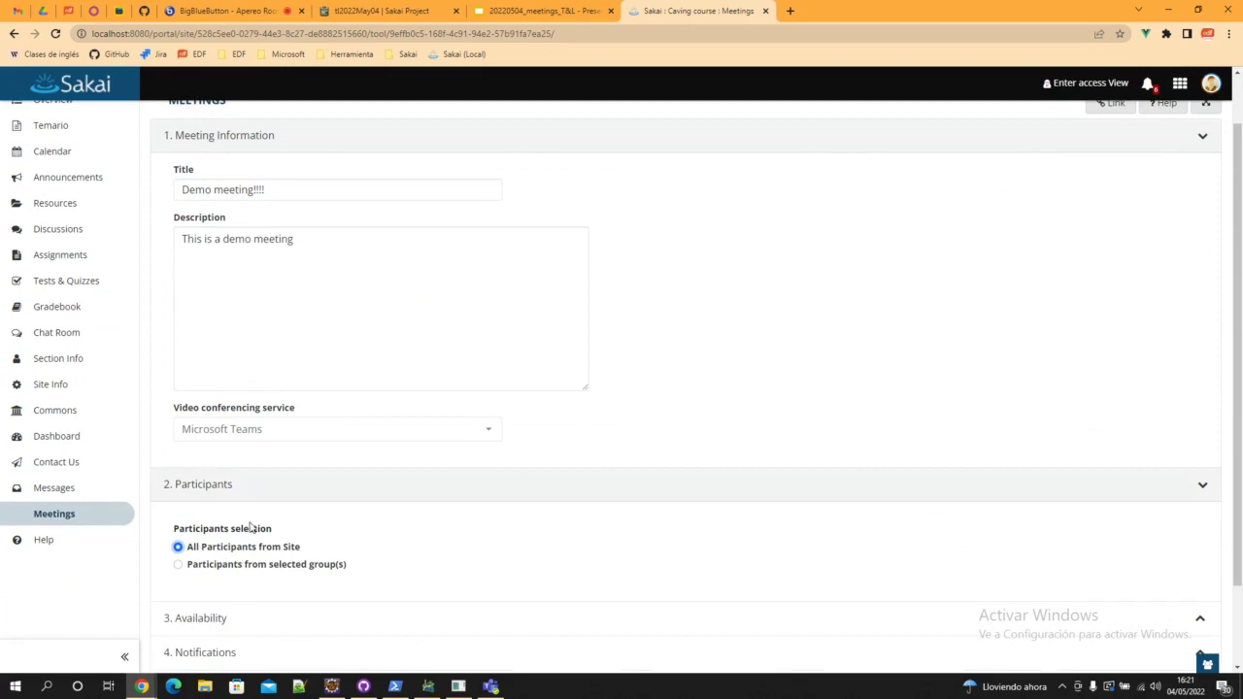
# Set the open time to 18:00 and the close time to 20:00 on 04/05/2022, and save the edited meeting
pyautogui.scroll(-2, 230, 561)
pyautogui.click(215, 529)
pyautogui.click(246, 573)
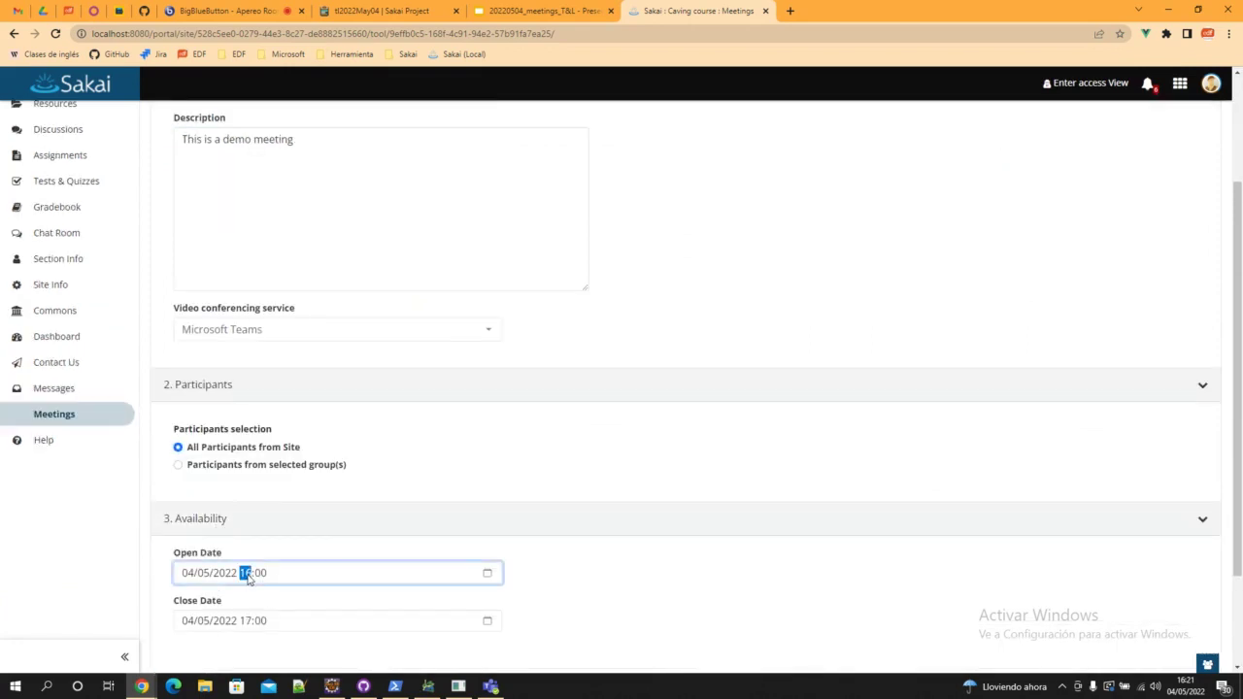
pyautogui.write('18')
pyautogui.click(249, 622)
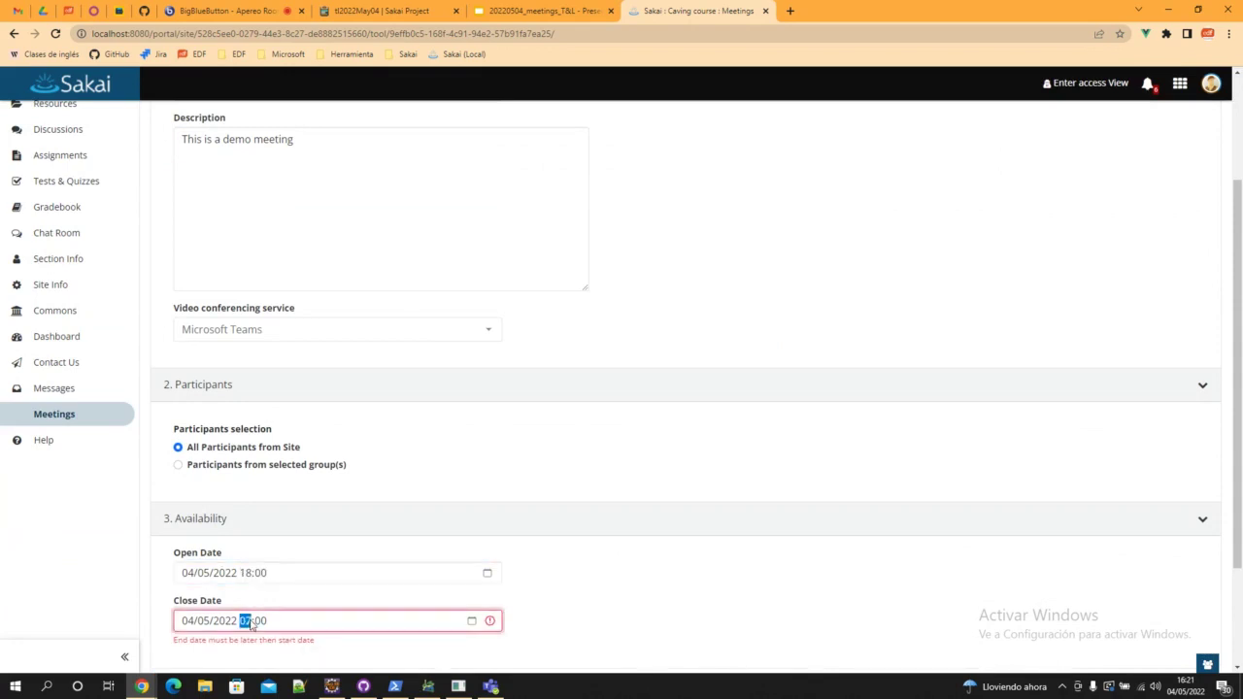
pyautogui.write('20')
pyautogui.scroll(-2, 619, 566)
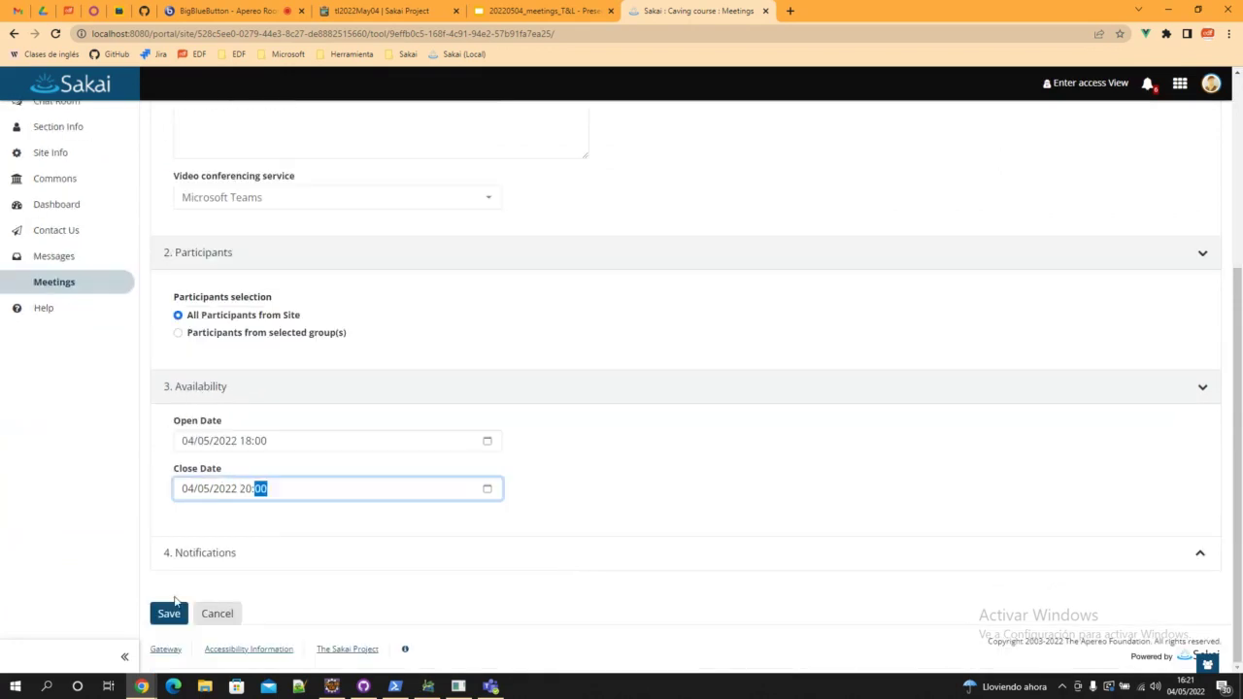
pyautogui.click(167, 615)
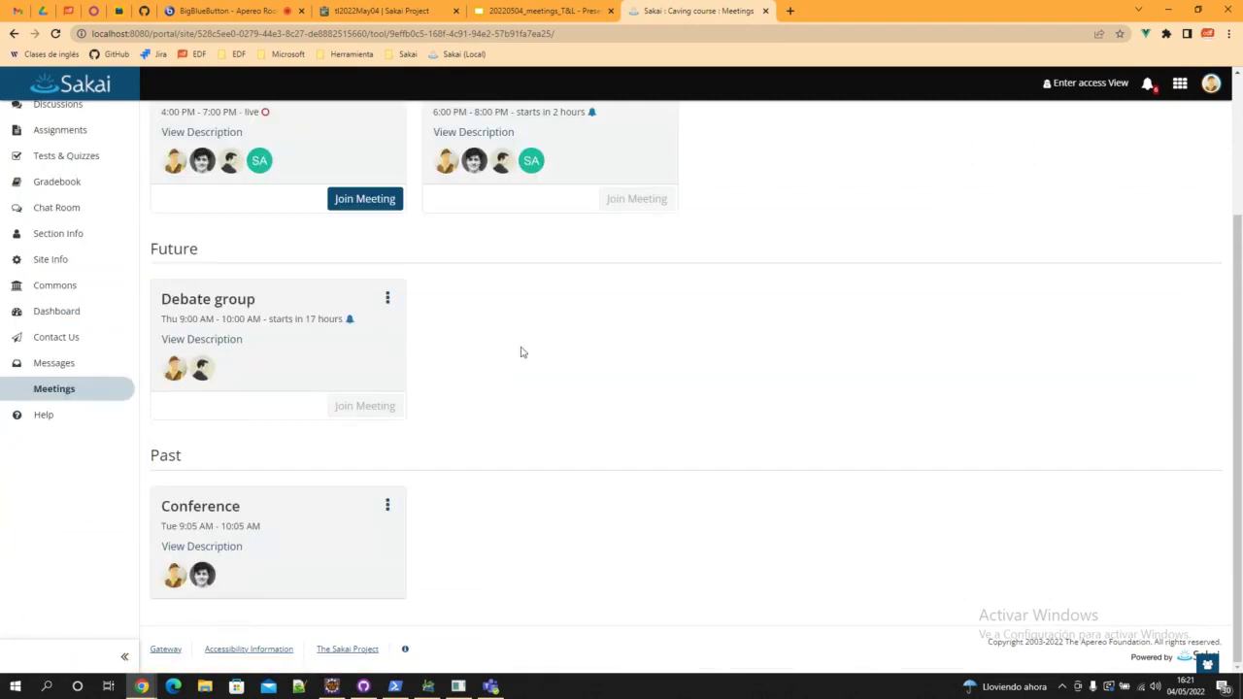
pyautogui.scroll(2, 438, 330)
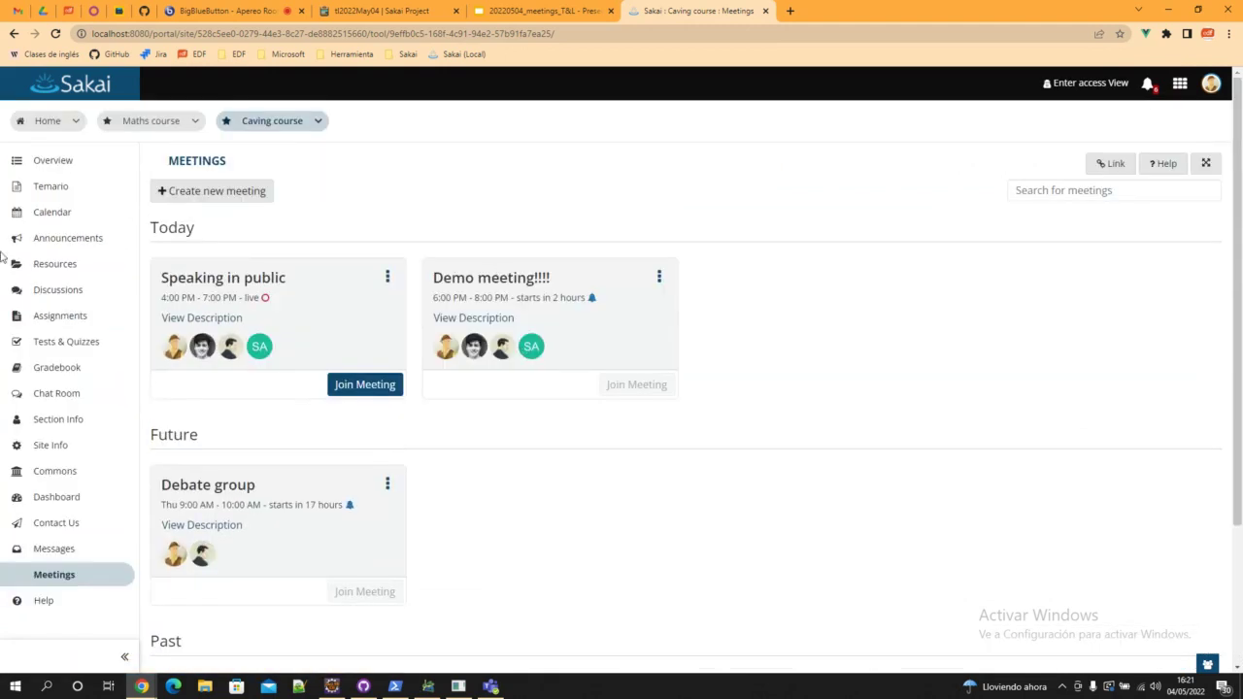
# Check the calendar entry of the edited "Demo meeting!!!!" in this week's view
pyautogui.click(53, 213)
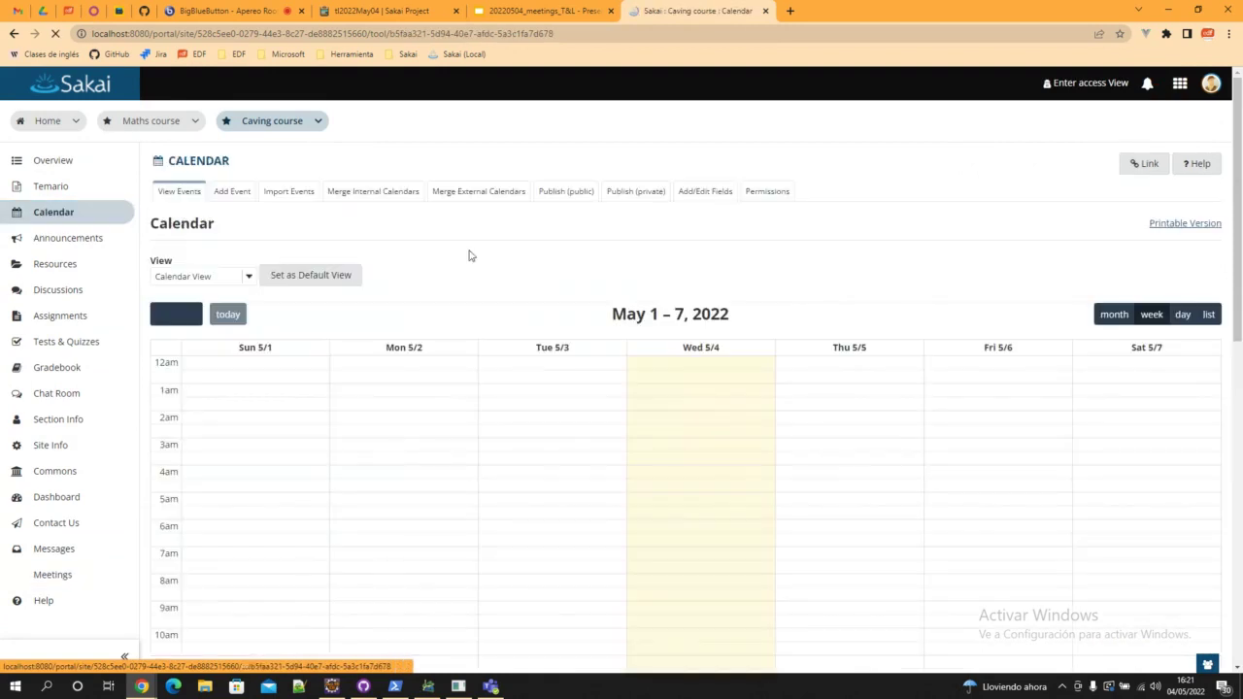
pyautogui.scroll(-5, 570, 368)
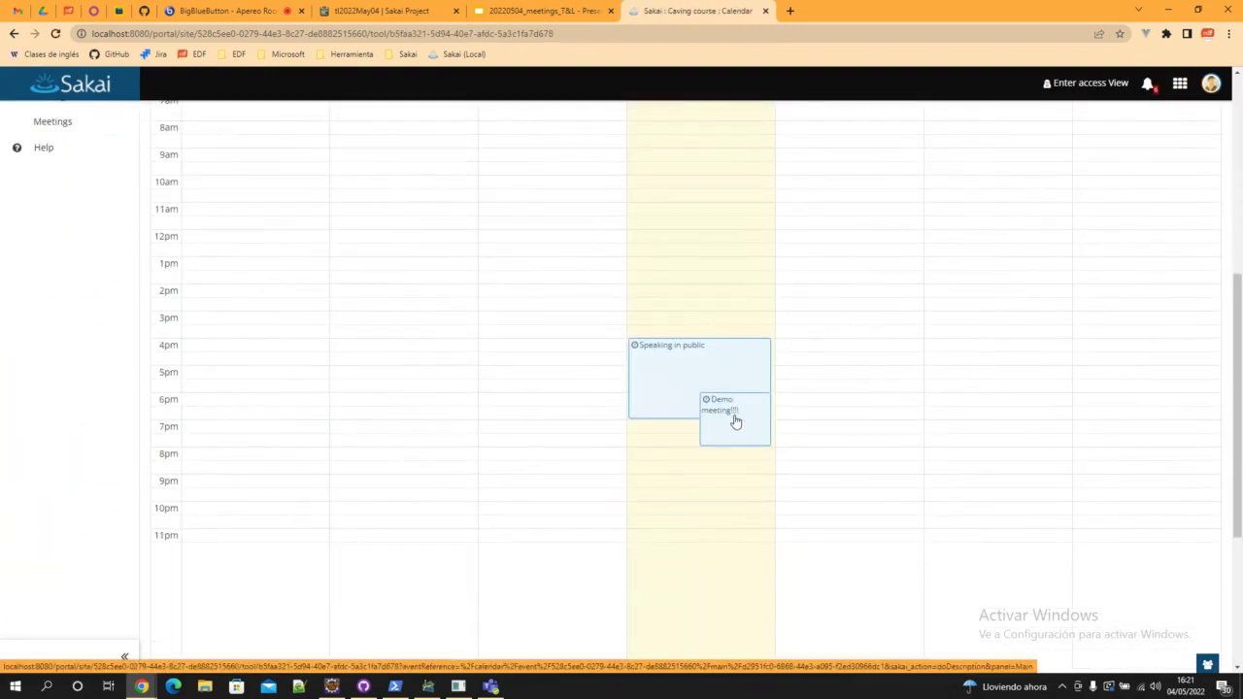
pyautogui.scroll(5, 591, 361)
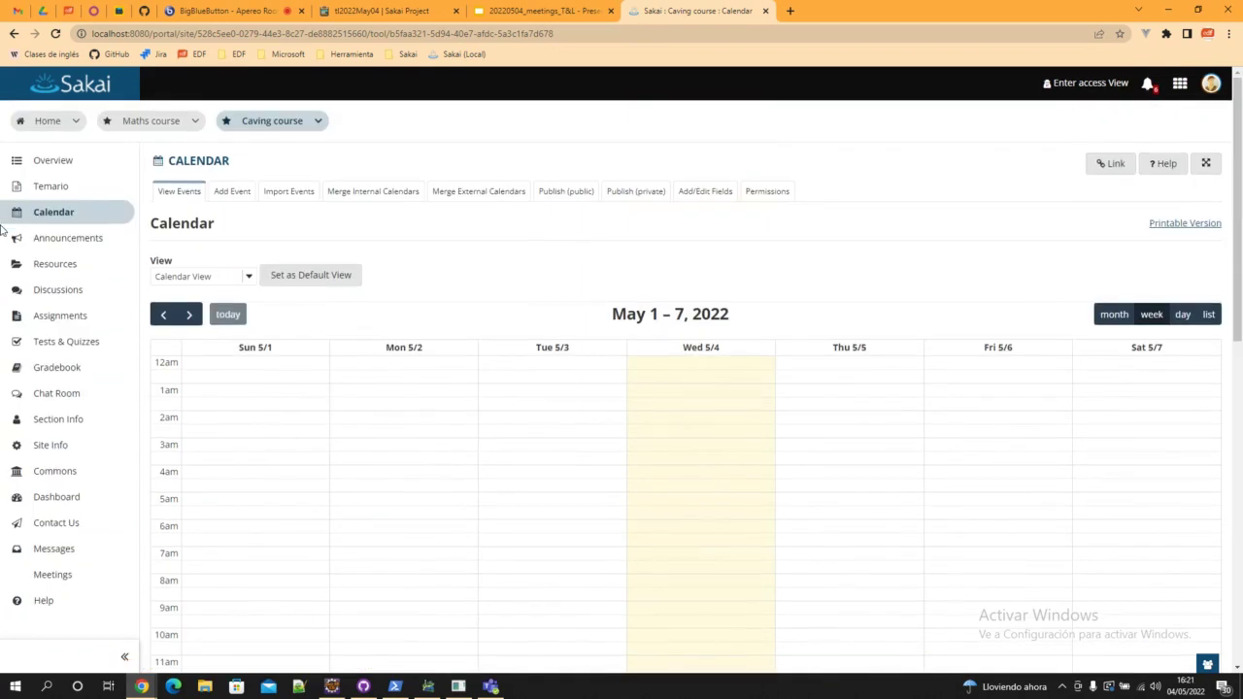
# Return to the meetings list of the Caving course and delete the "Demo meeting!!!!" meeting
pyautogui.click(54, 575)
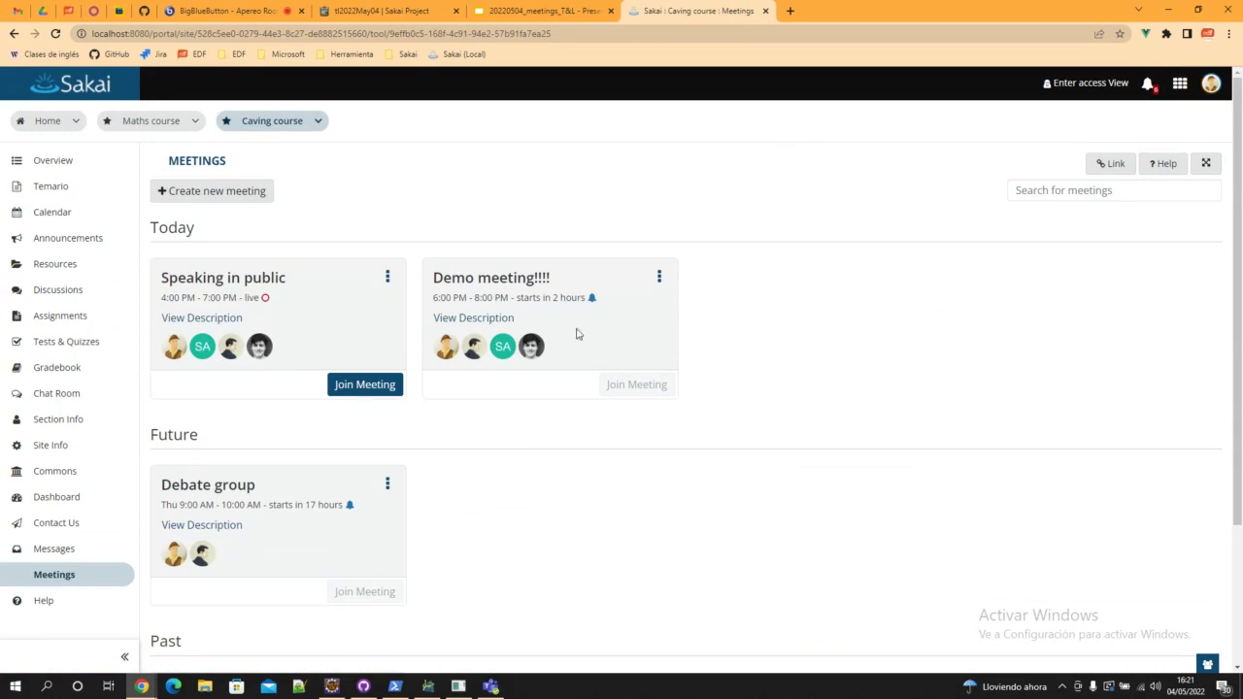
pyautogui.click(660, 278)
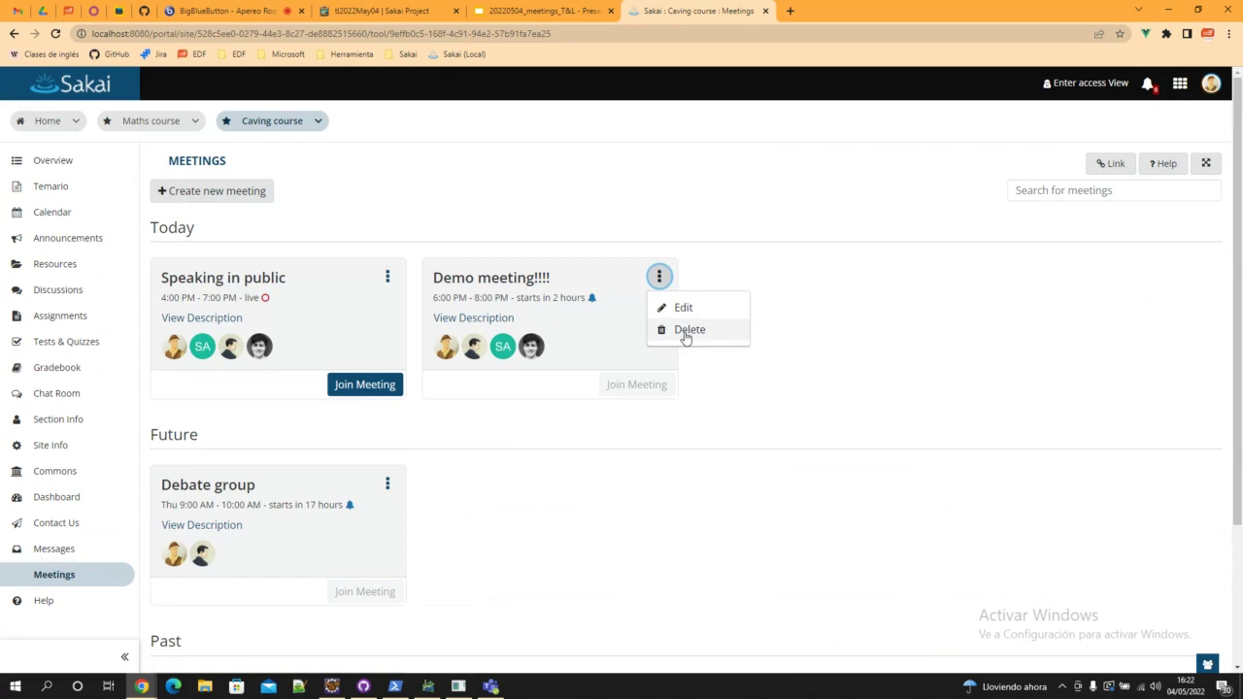
pyautogui.click(691, 331)
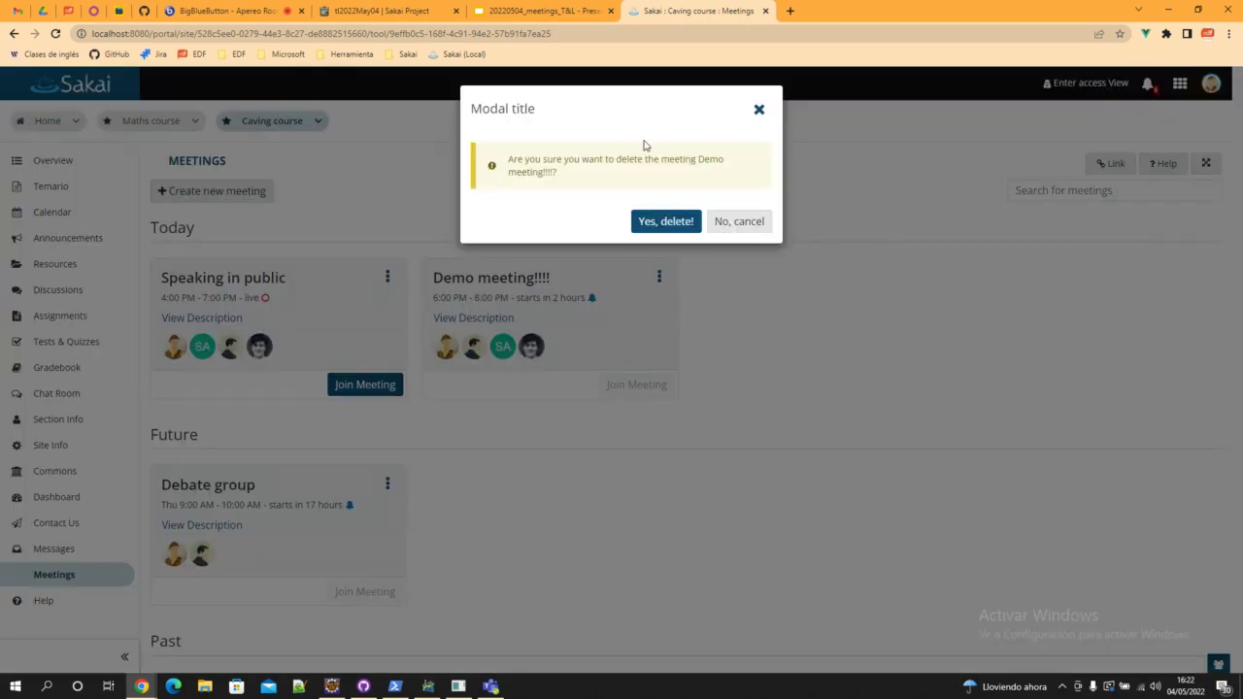
pyautogui.click(667, 221)
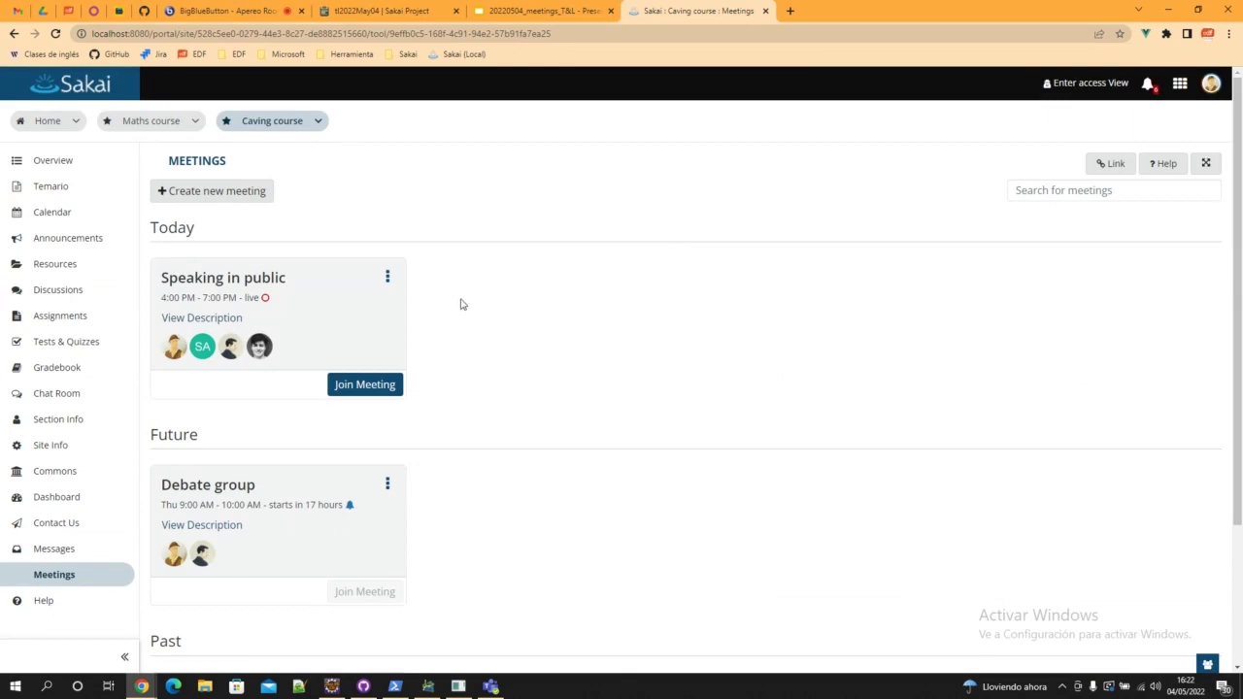
# Switch to the Microsoft Teams desktop app and check which account is signed in
pyautogui.scroll(-2, 408, 407)
pyautogui.scroll(1, 379, 272)
pyautogui.scroll(1, 372, 263)
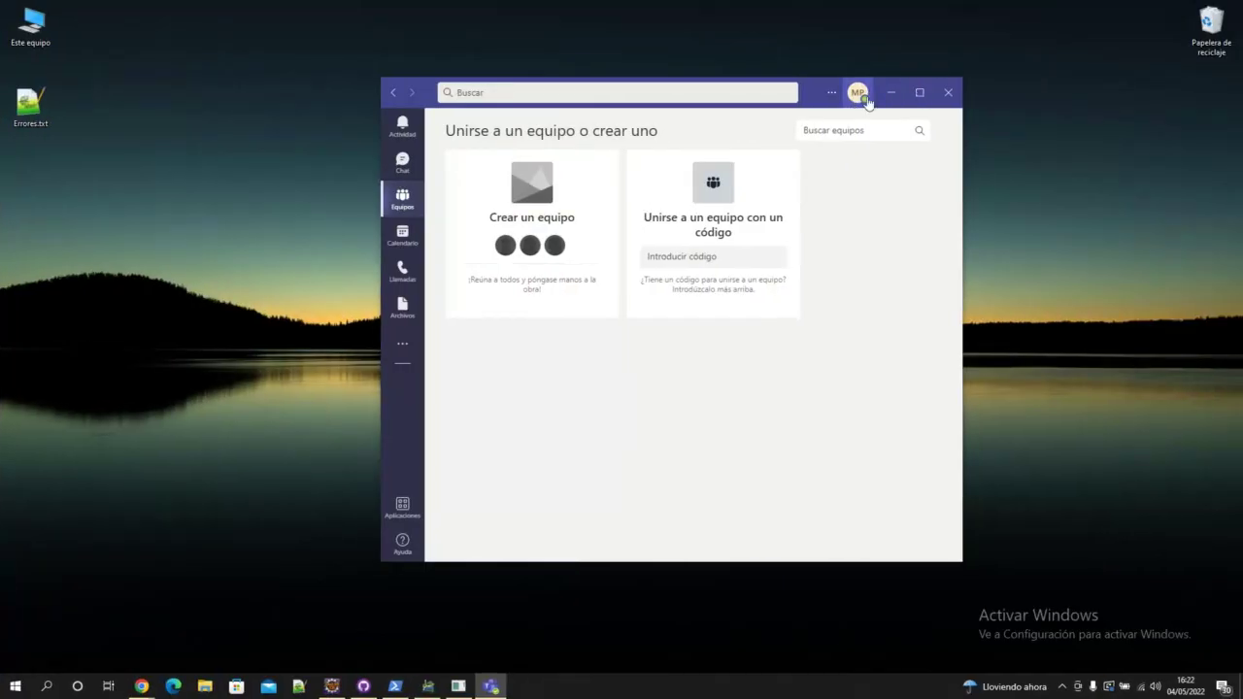
pyautogui.click(857, 93)
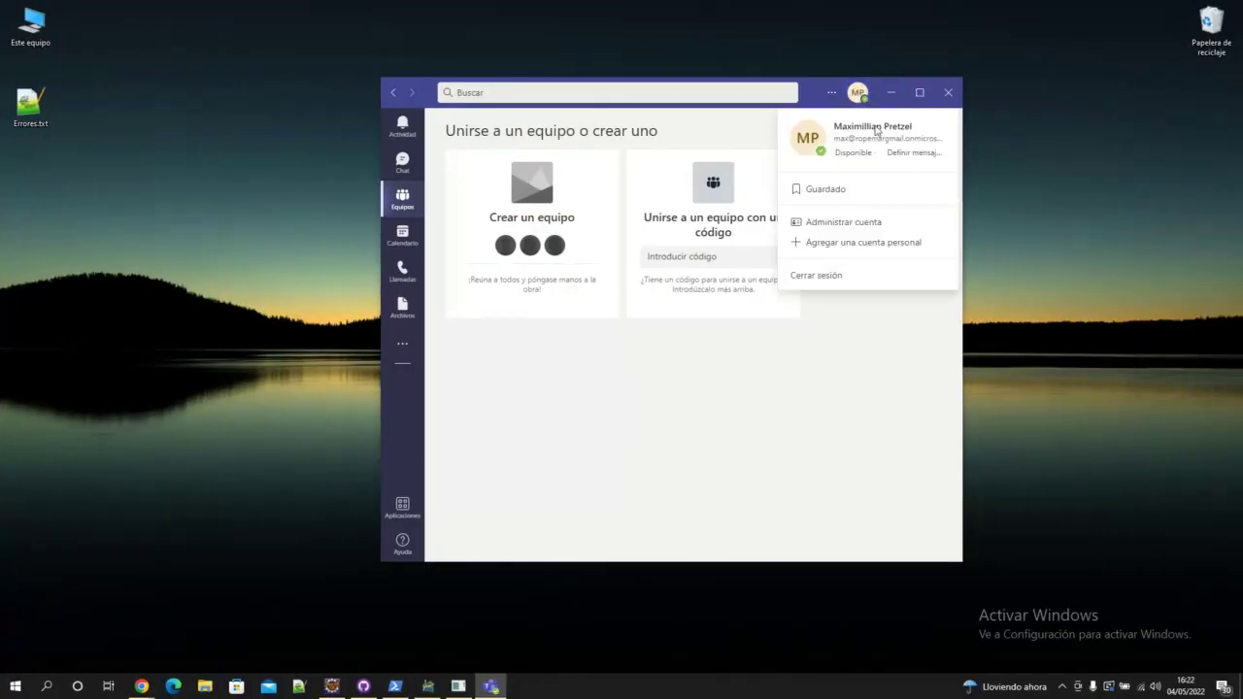
pyautogui.click(855, 96)
pyautogui.click(854, 98)
pyautogui.click(793, 353)
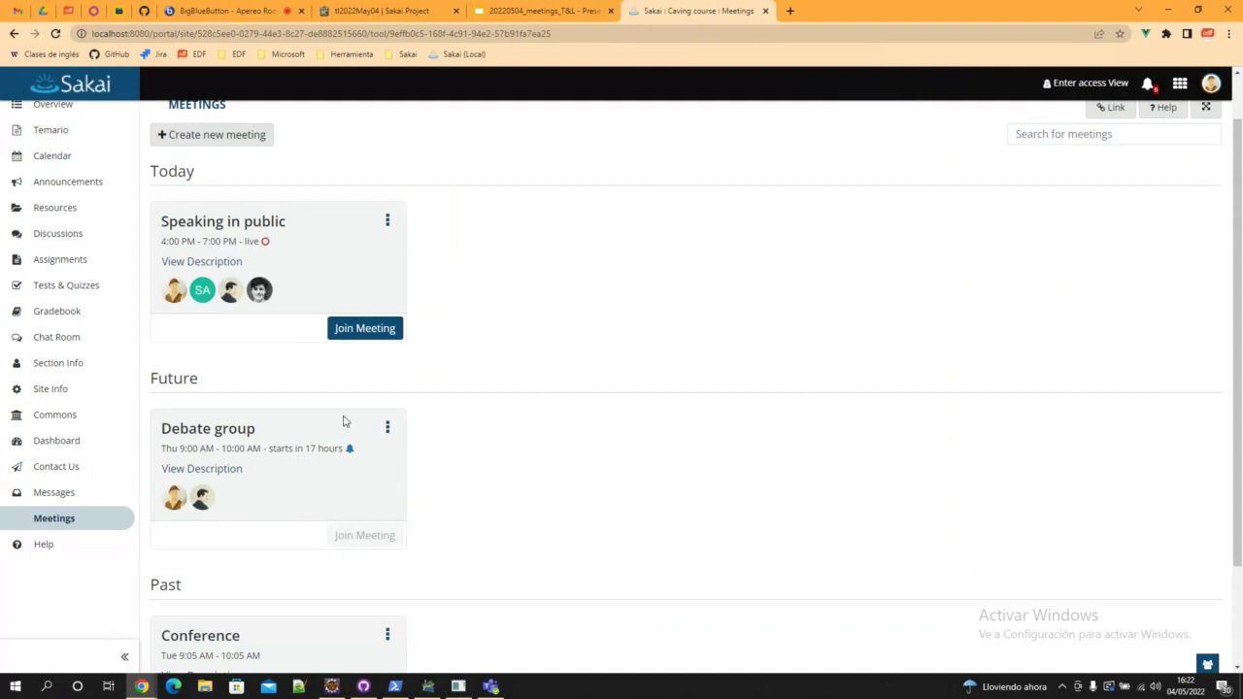
# Join the live "Speaking in public" meeting from Sakai in the Teams desktop app with computer audio, and leave the call
pyautogui.click(362, 330)
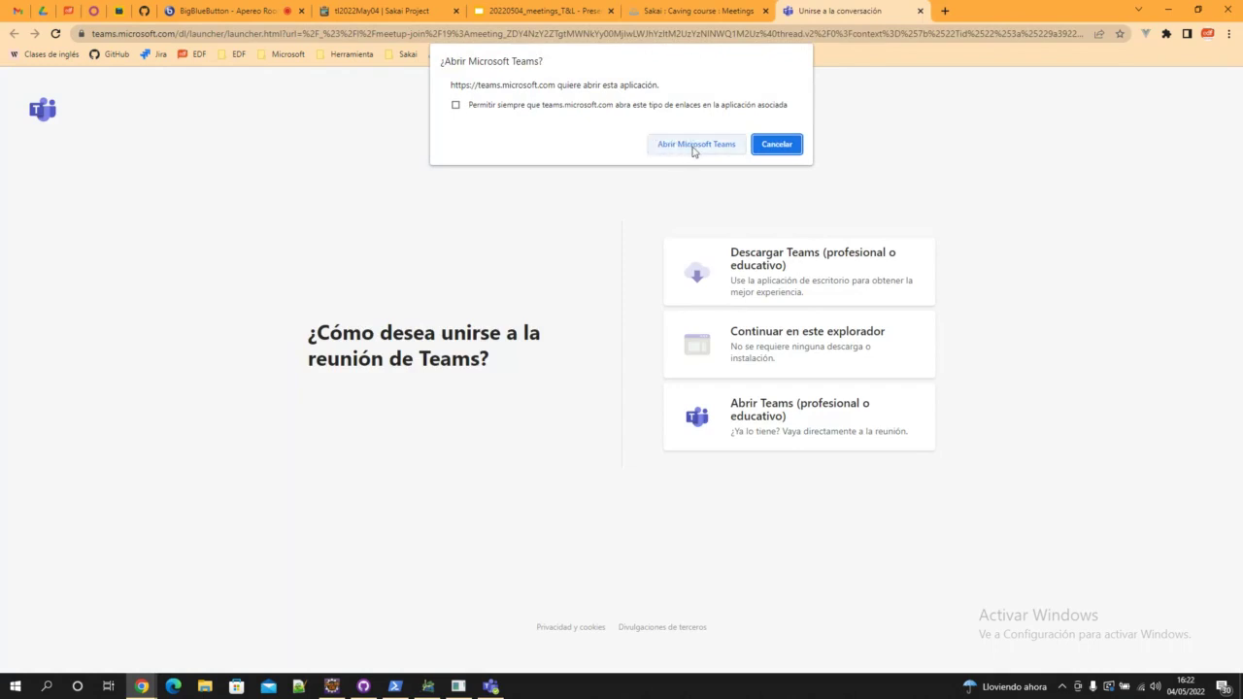
pyautogui.click(696, 144)
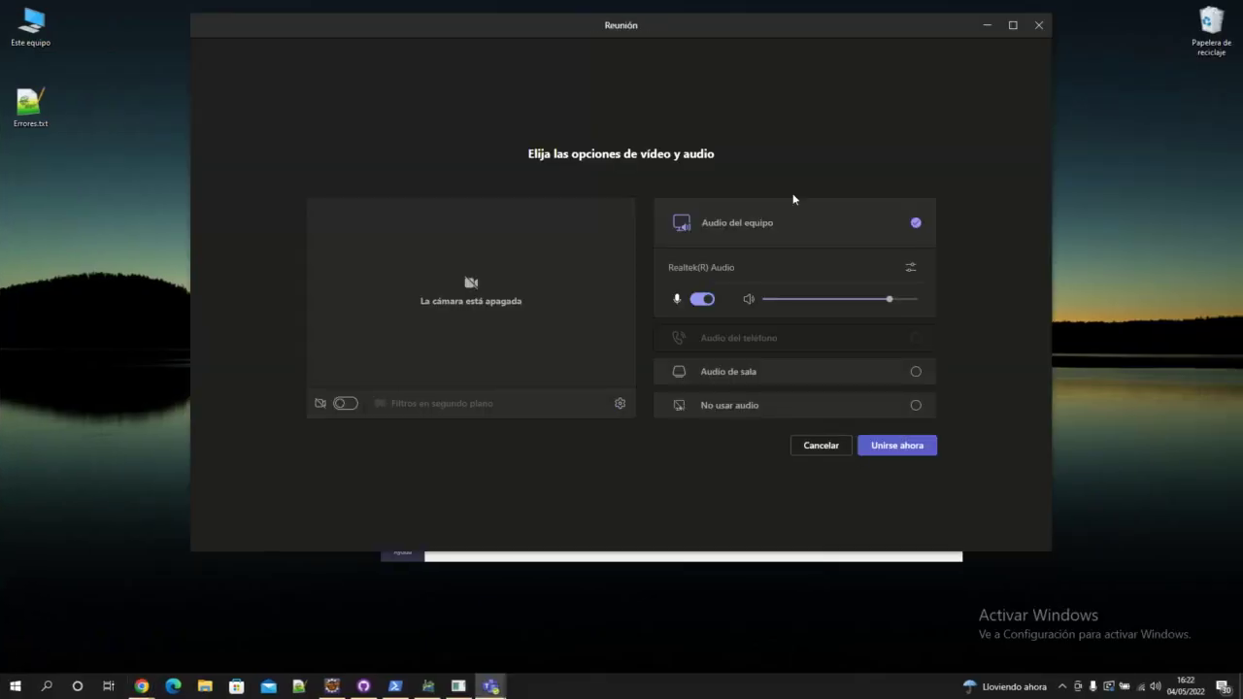
pyautogui.click(891, 446)
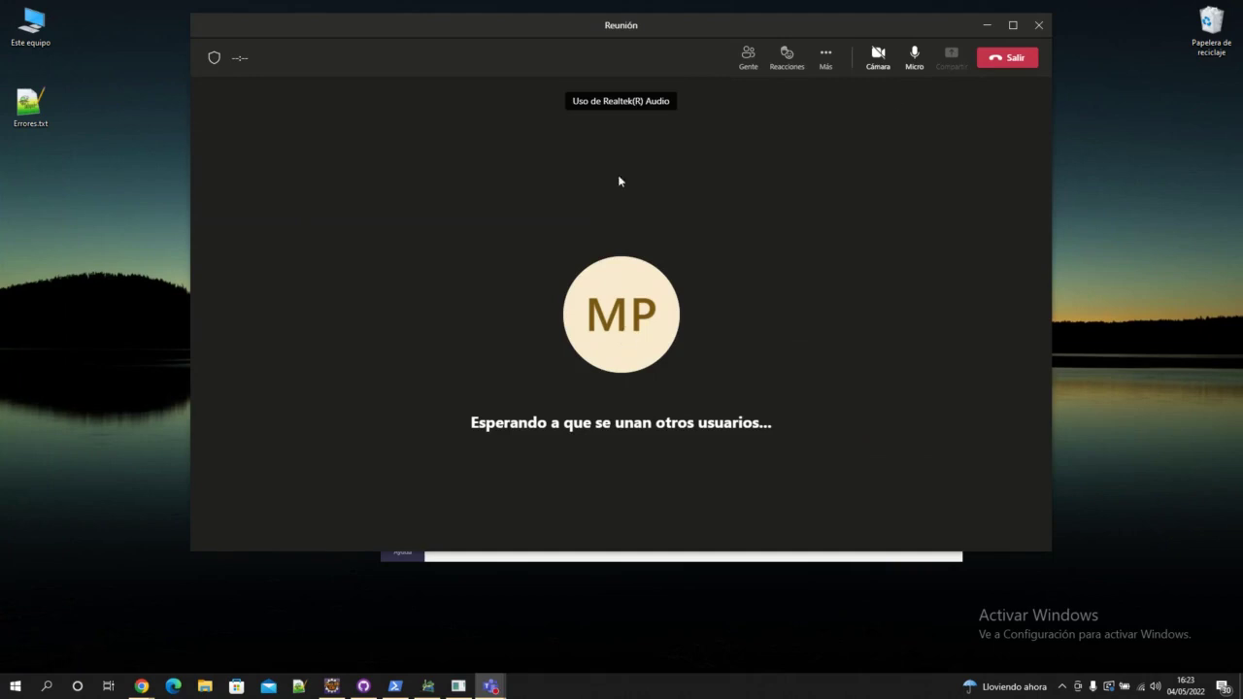
pyautogui.click(1015, 60)
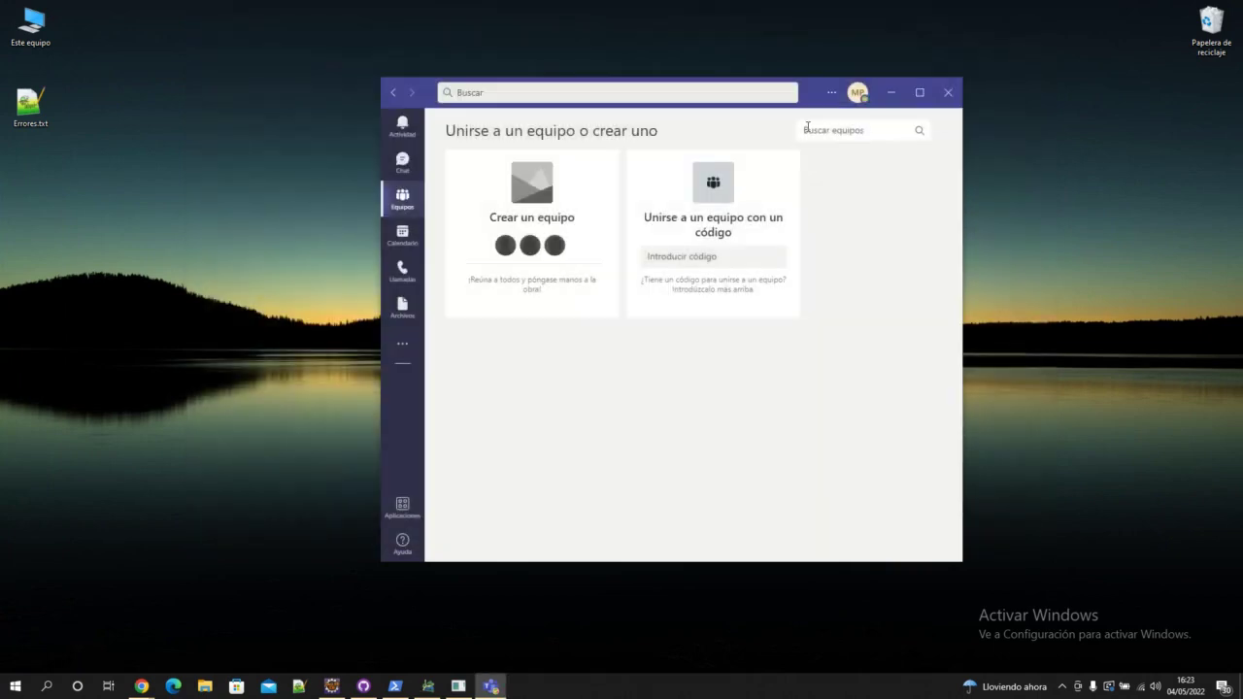
# Return to the Teams launcher page in Chrome and continue to the meeting in the browser instead of the desktop app
pyautogui.hotkey('alt', 'Tab')
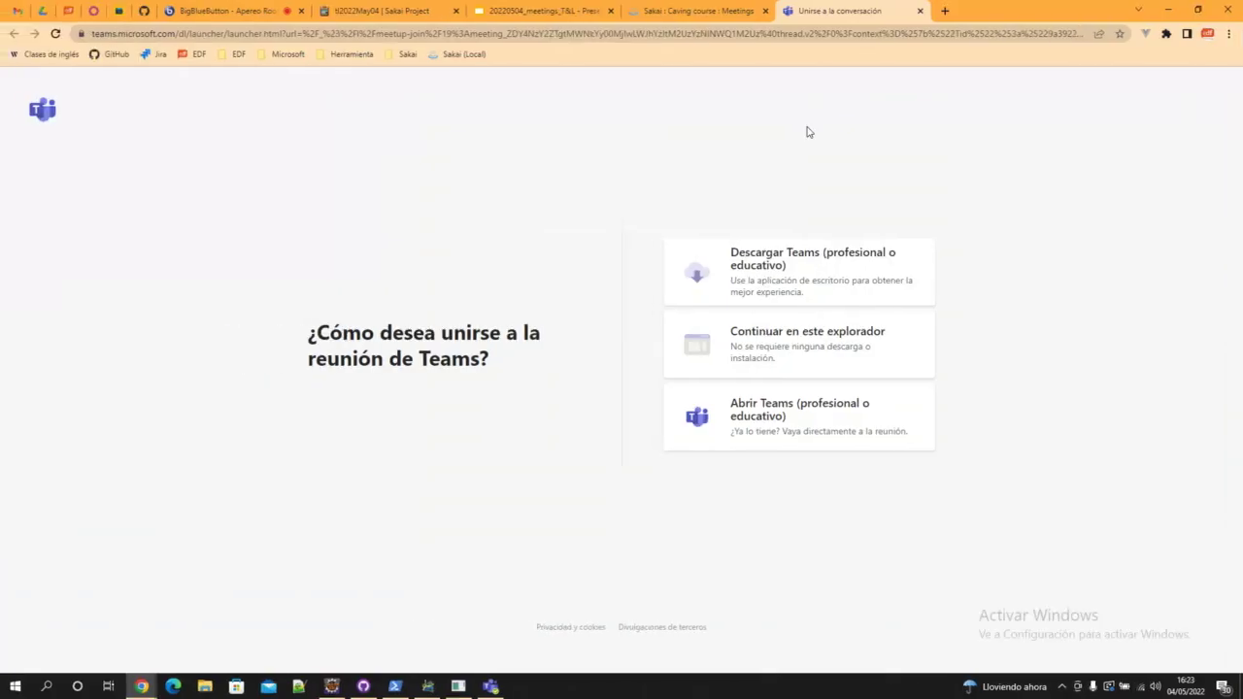
pyautogui.click(412, 37)
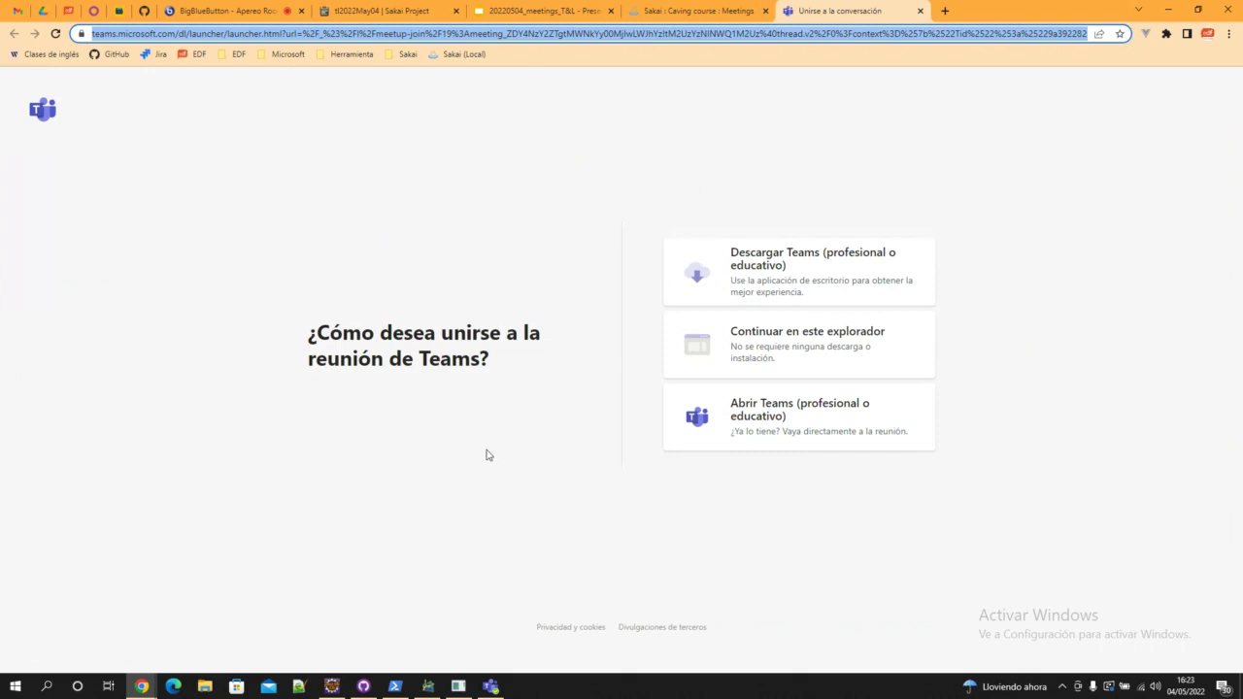
pyautogui.click(524, 520)
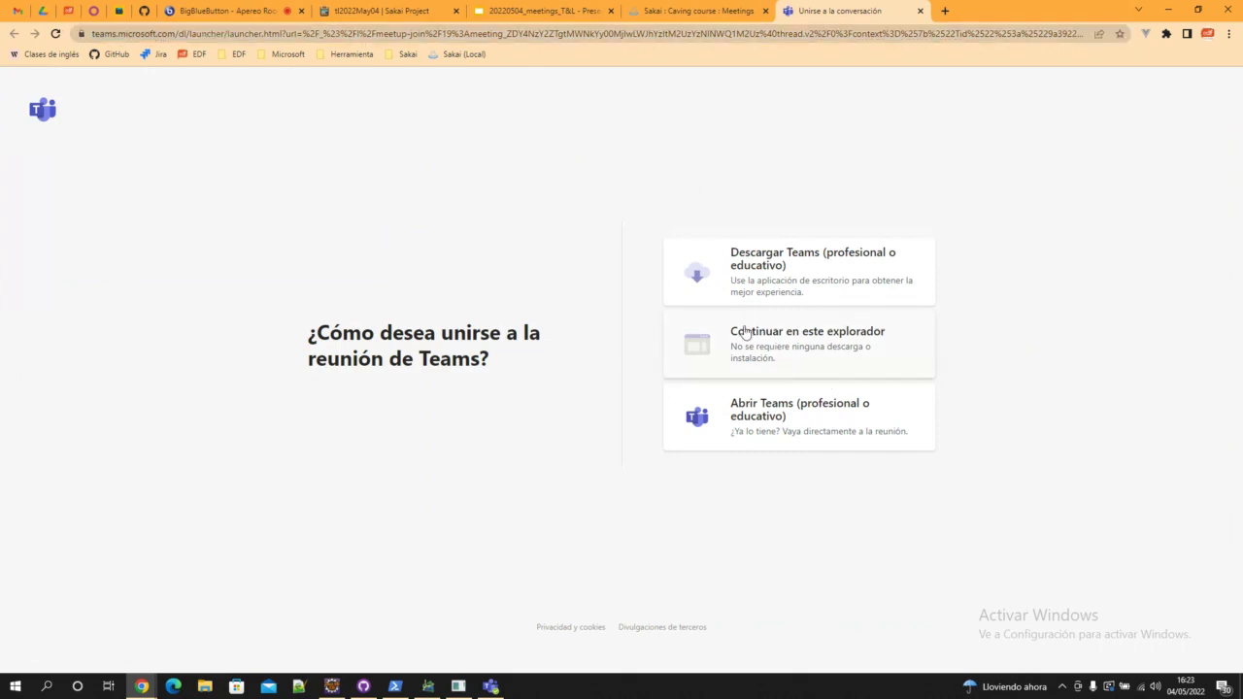
pyautogui.click(804, 340)
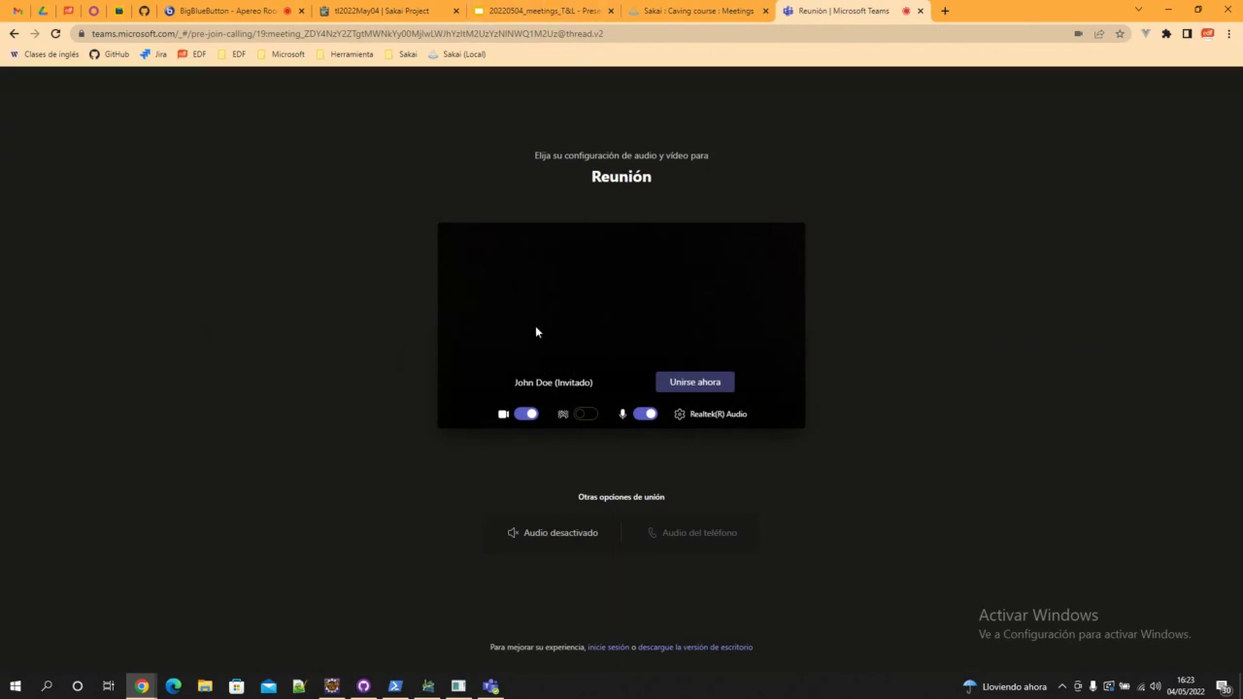
# Remove the "(Invitado)" suffix from the guest's display name, request to join the meeting and highlight the waiting notice about organizers
pyautogui.click(547, 384)
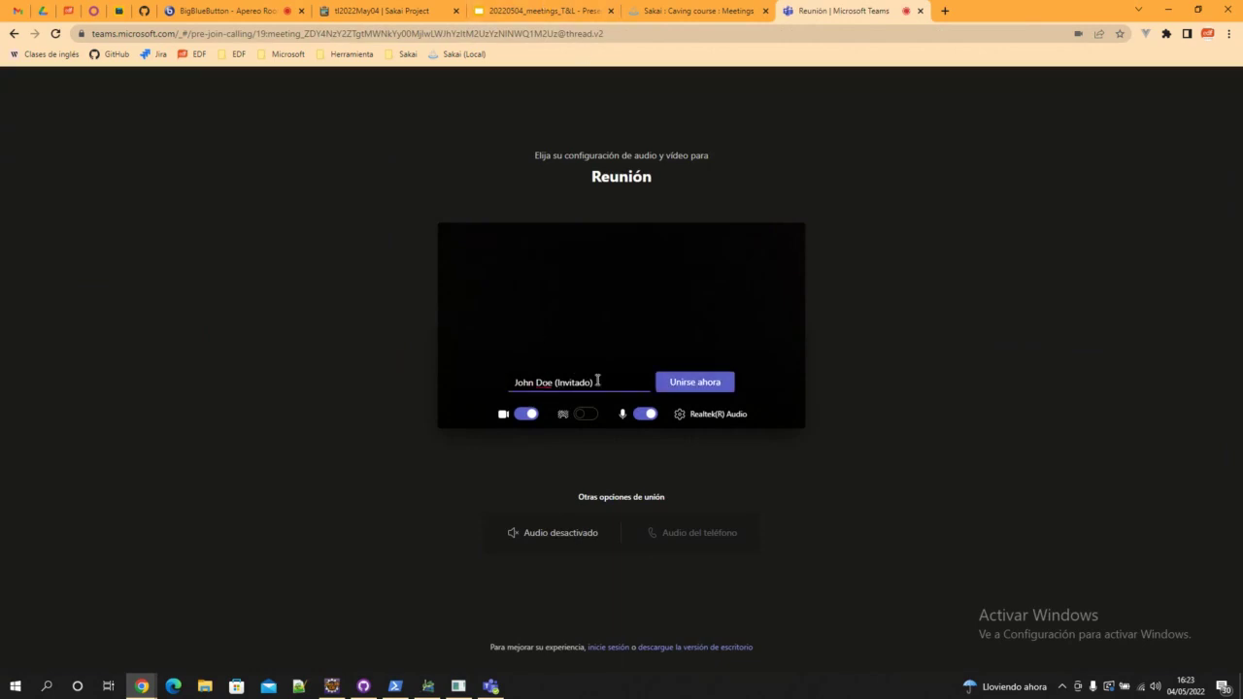
pyautogui.press('BackSpace')
pyautogui.press('BackSpace')
pyautogui.press('BackSpace')
pyautogui.press('BackSpace')
pyautogui.press('BackSpace')
pyautogui.press('BackSpace')
pyautogui.press('BackSpace')
pyautogui.press('BackSpace')
pyautogui.press('BackSpace')
pyautogui.press('BackSpace')
pyautogui.press('BackSpace')
pyautogui.click(683, 385)
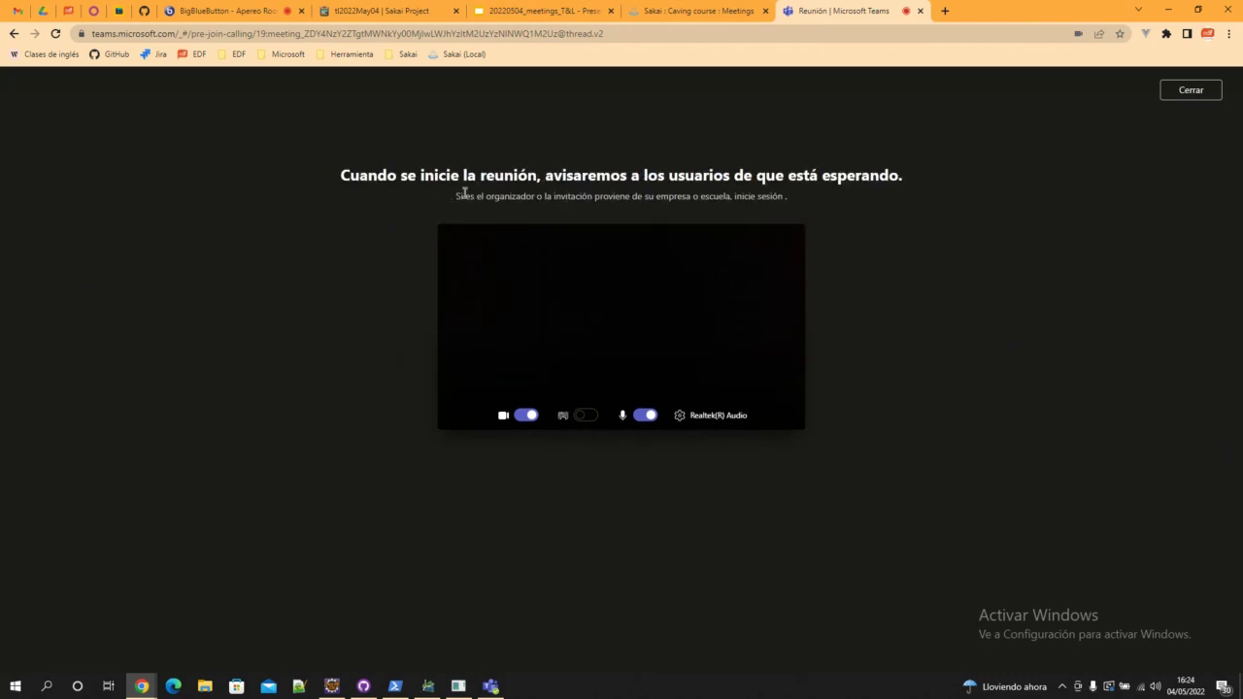
pyautogui.moveTo(485, 198); pyautogui.dragTo(741, 198)
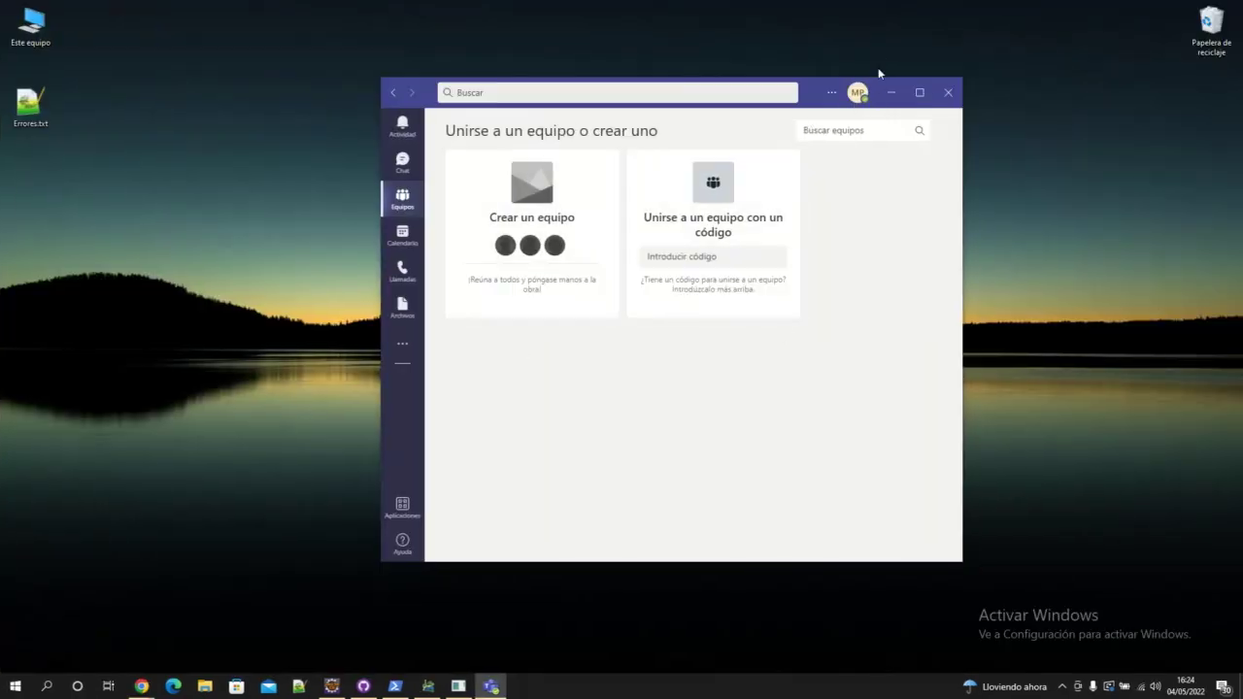
# In the Teams desktop app, sign out of the current account and sign in with the meeting organizer's account
pyautogui.click(856, 96)
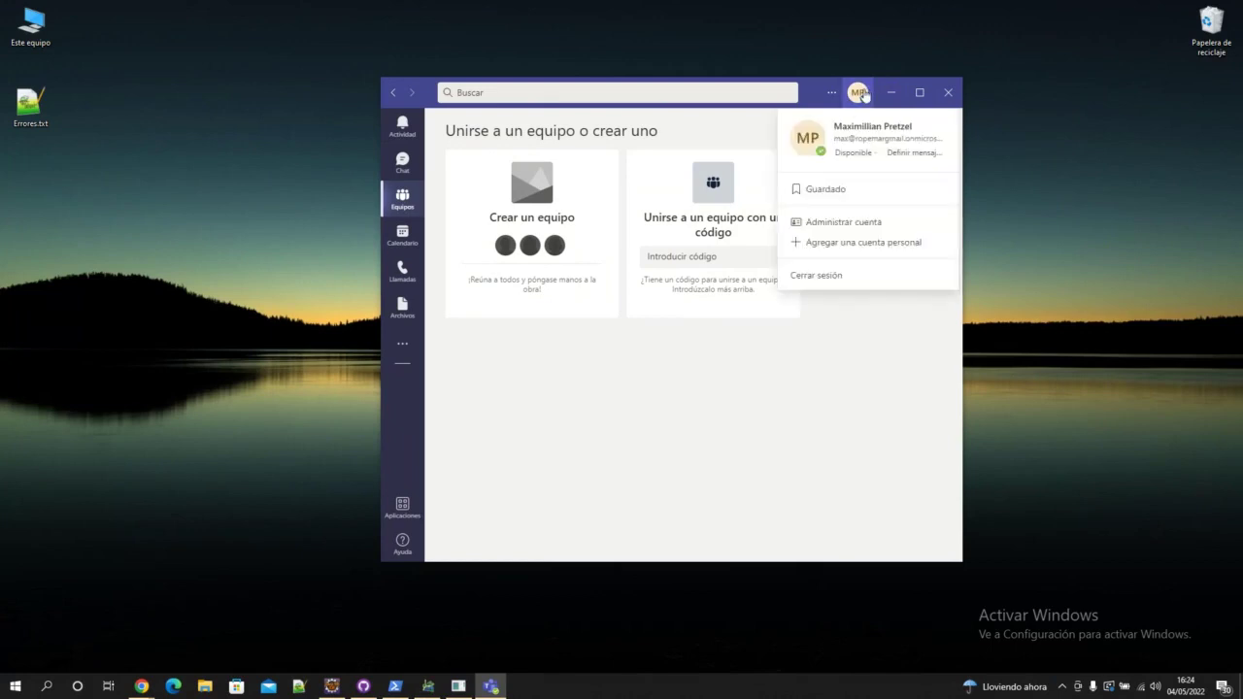
pyautogui.click(821, 276)
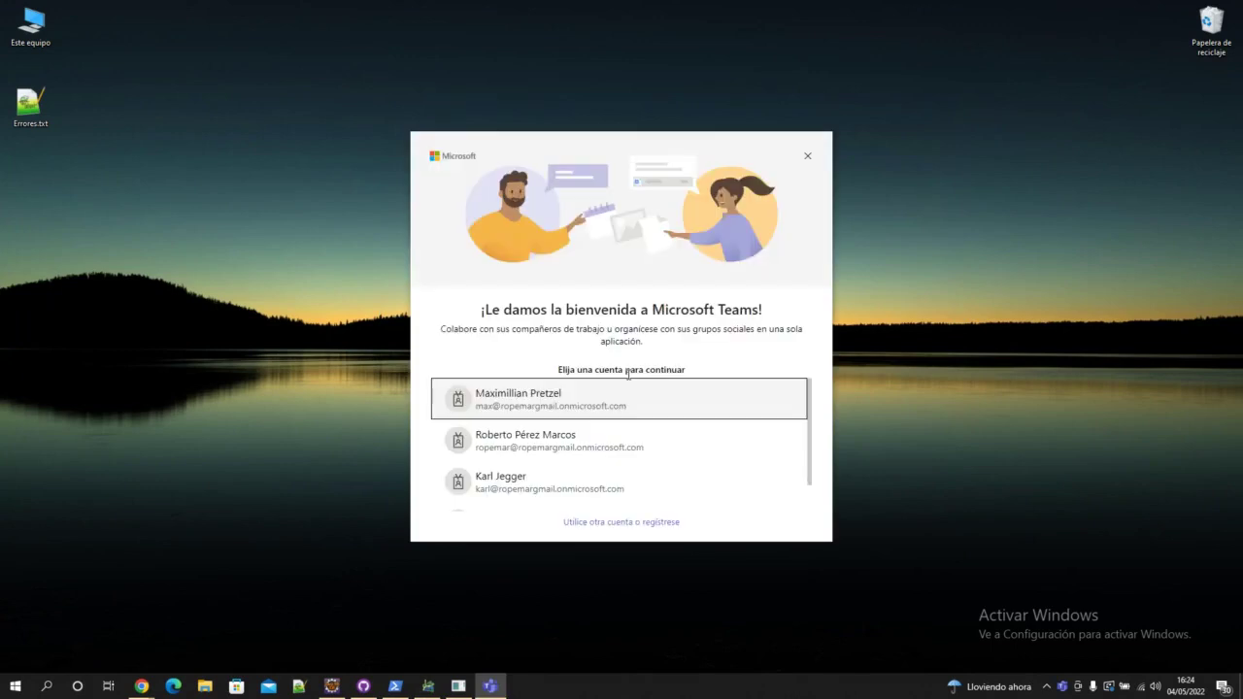
pyautogui.click(503, 486)
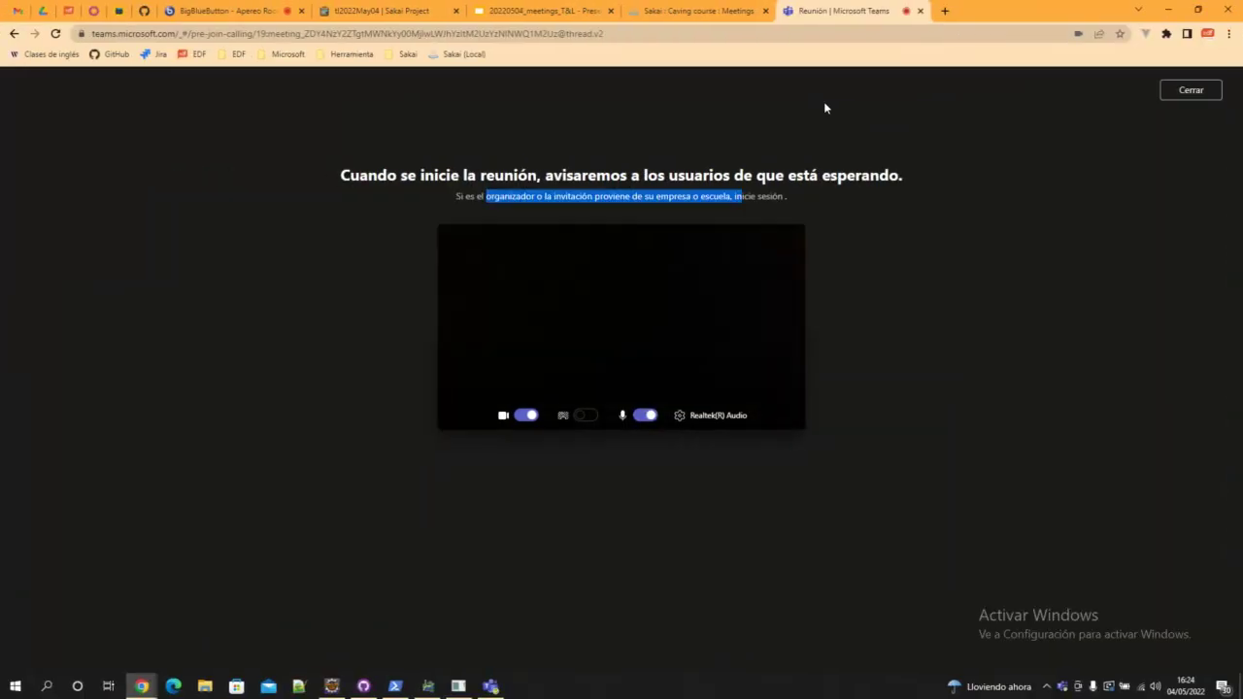
# Go back to Sakai and join the "Speaking in public" meeting in the Teams desktop app as the organizer
pyautogui.click(195, 11)
pyautogui.click(442, 12)
pyautogui.click(526, 11)
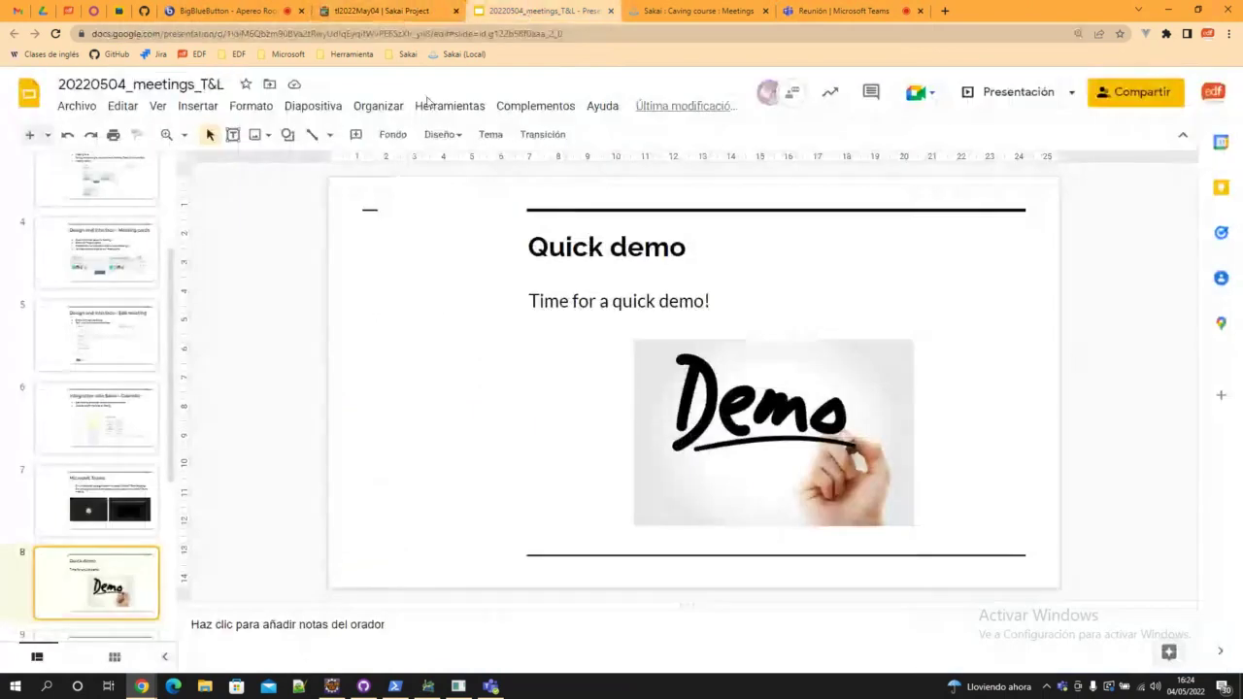
pyautogui.click(719, 11)
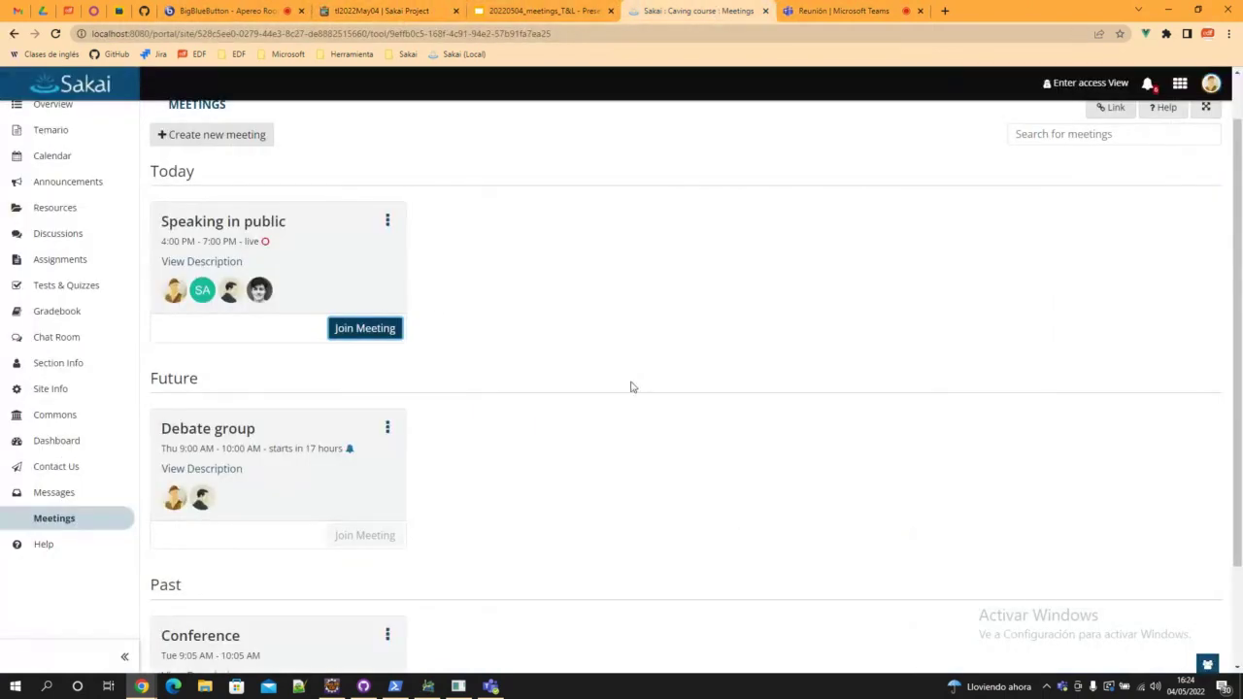
pyautogui.click(370, 329)
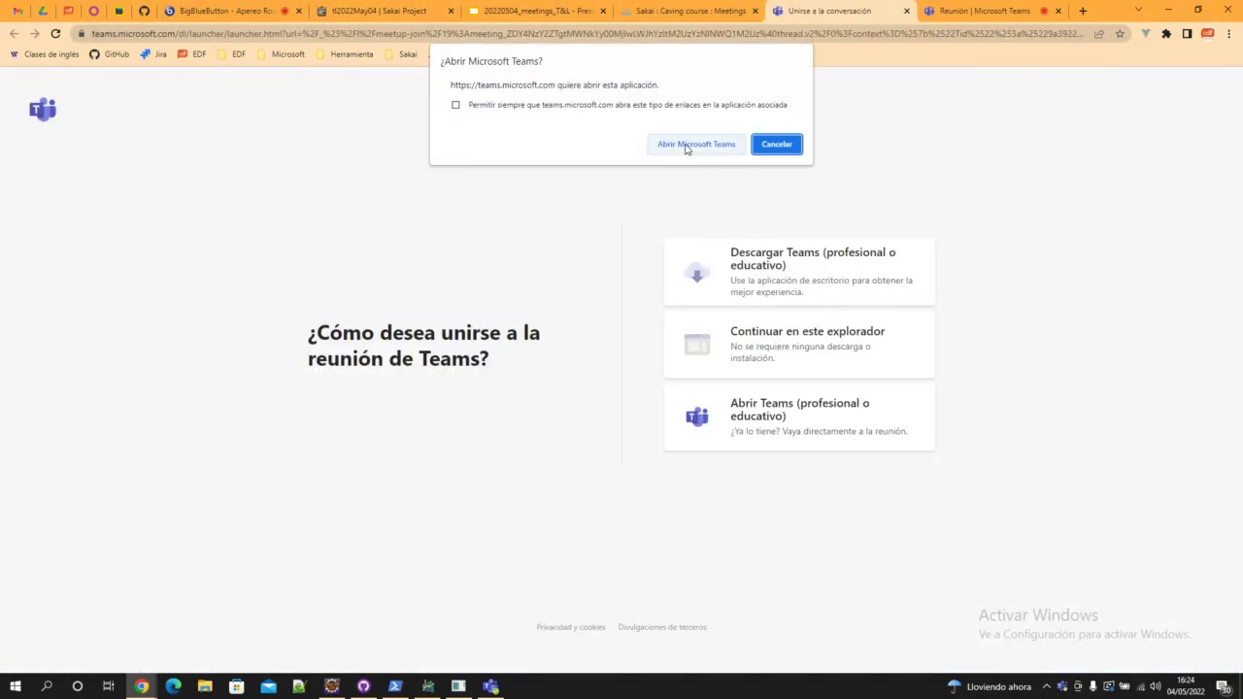
pyautogui.click(685, 145)
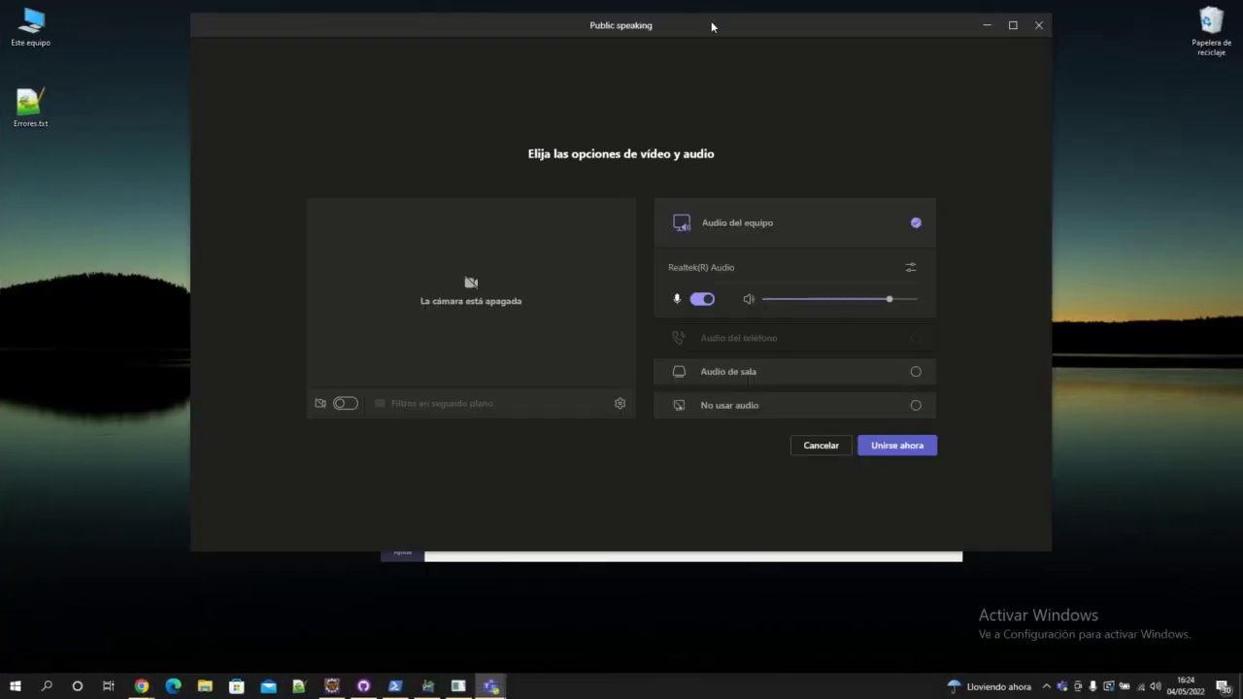
pyautogui.moveTo(714, 27); pyautogui.dragTo(712, 98)
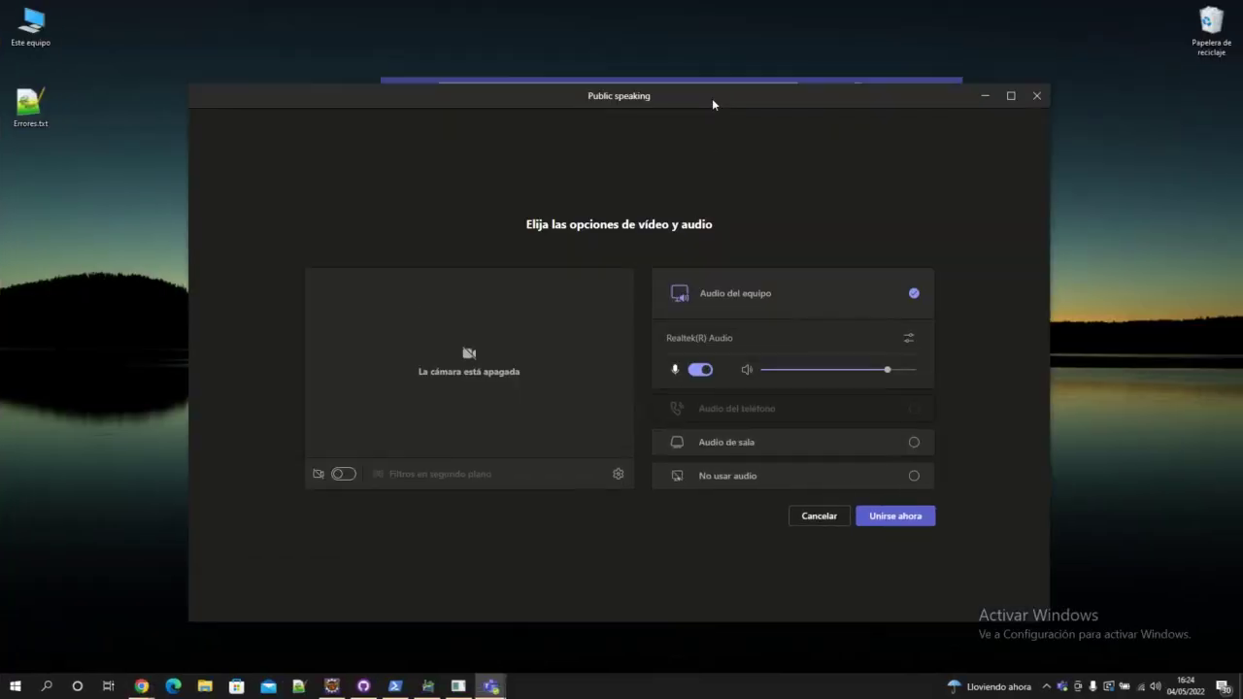
pyautogui.click(901, 518)
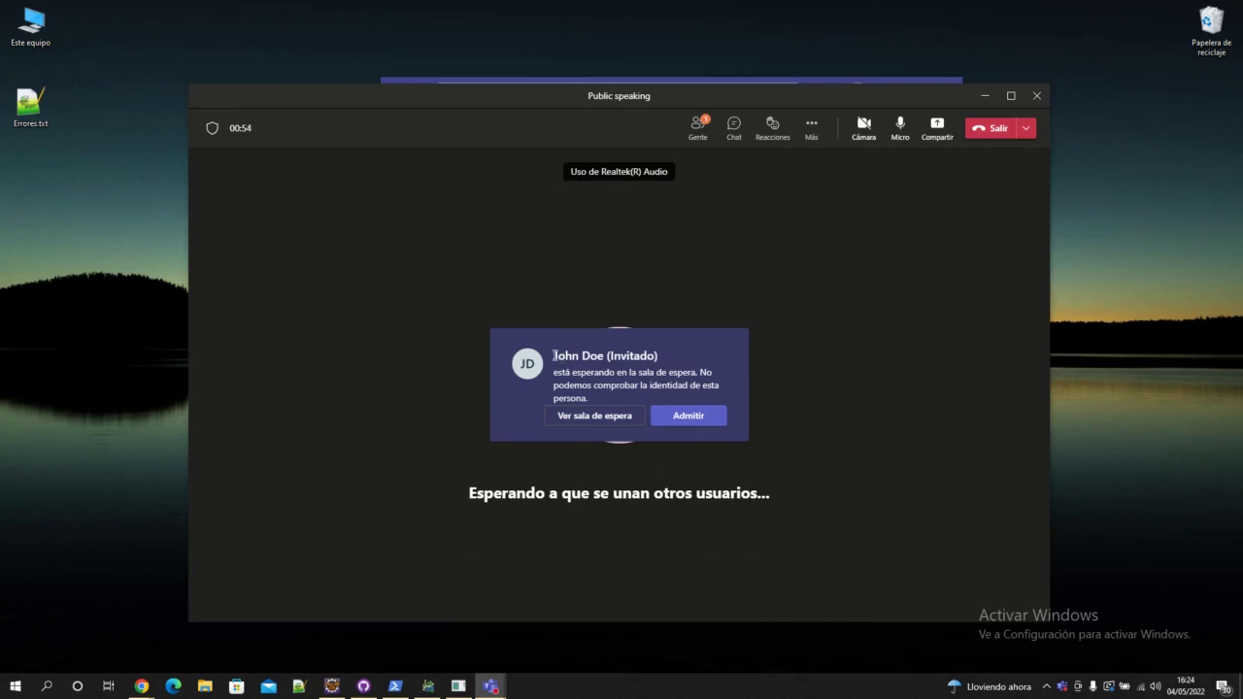
# Open the waiting room from the guest's admission request and deny the guest entry to the meeting
pyautogui.moveTo(553, 355); pyautogui.dragTo(604, 357)
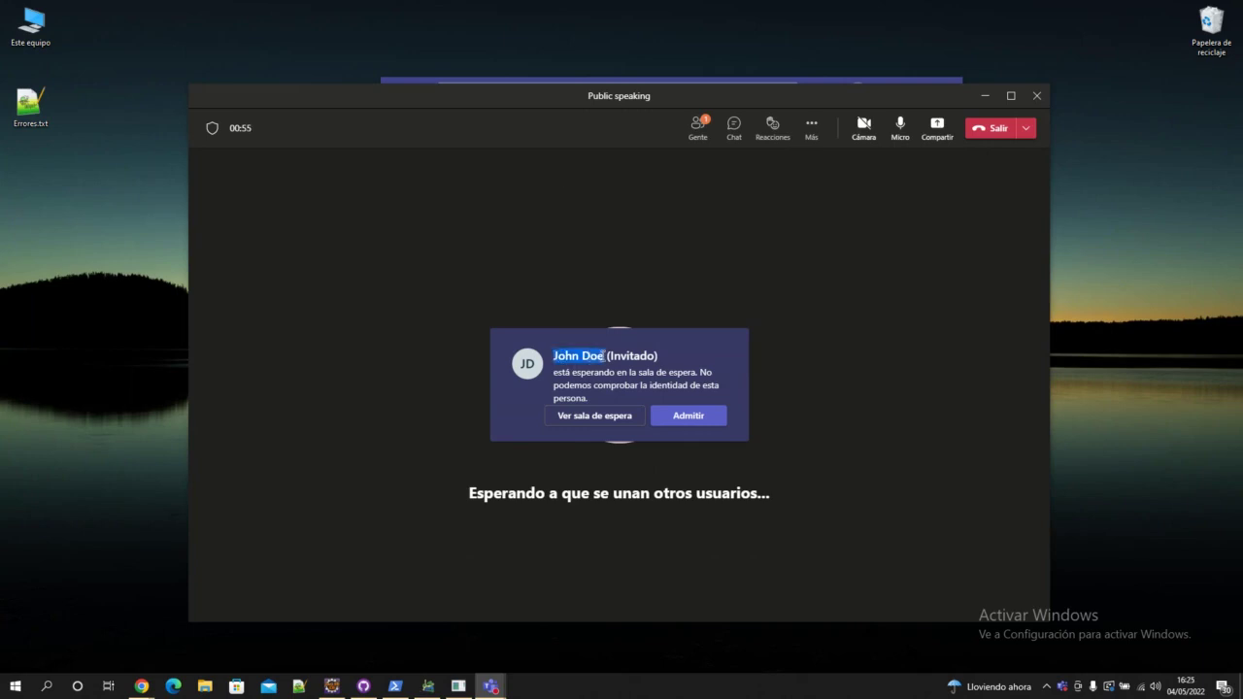
pyautogui.click(581, 419)
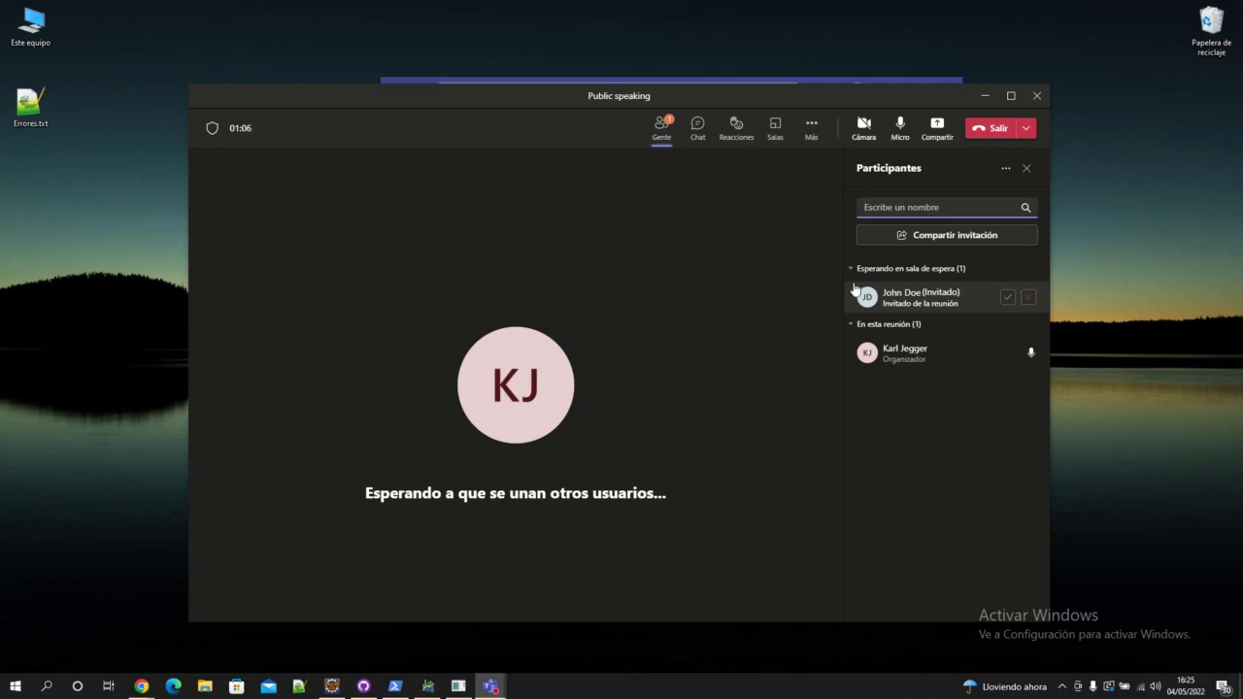
pyautogui.click(1029, 299)
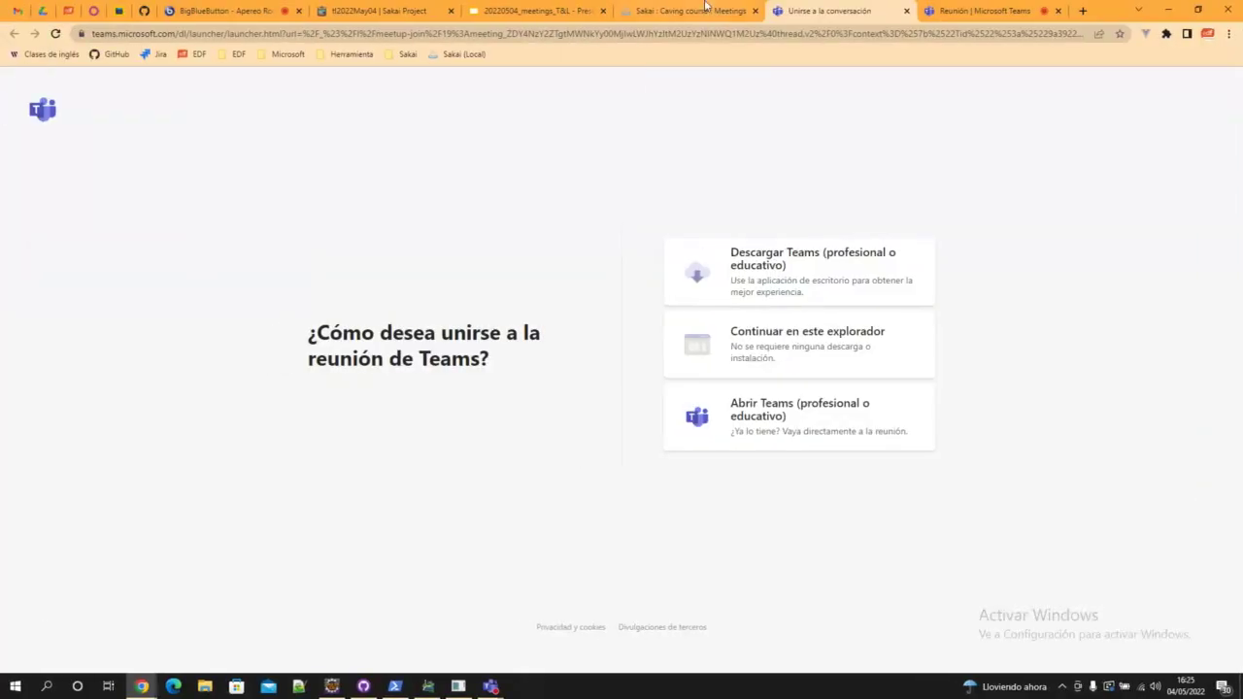
# Check the guest's meeting page in Chrome, and close both Teams pages to return to the Sakai meetings list
pyautogui.click(986, 18)
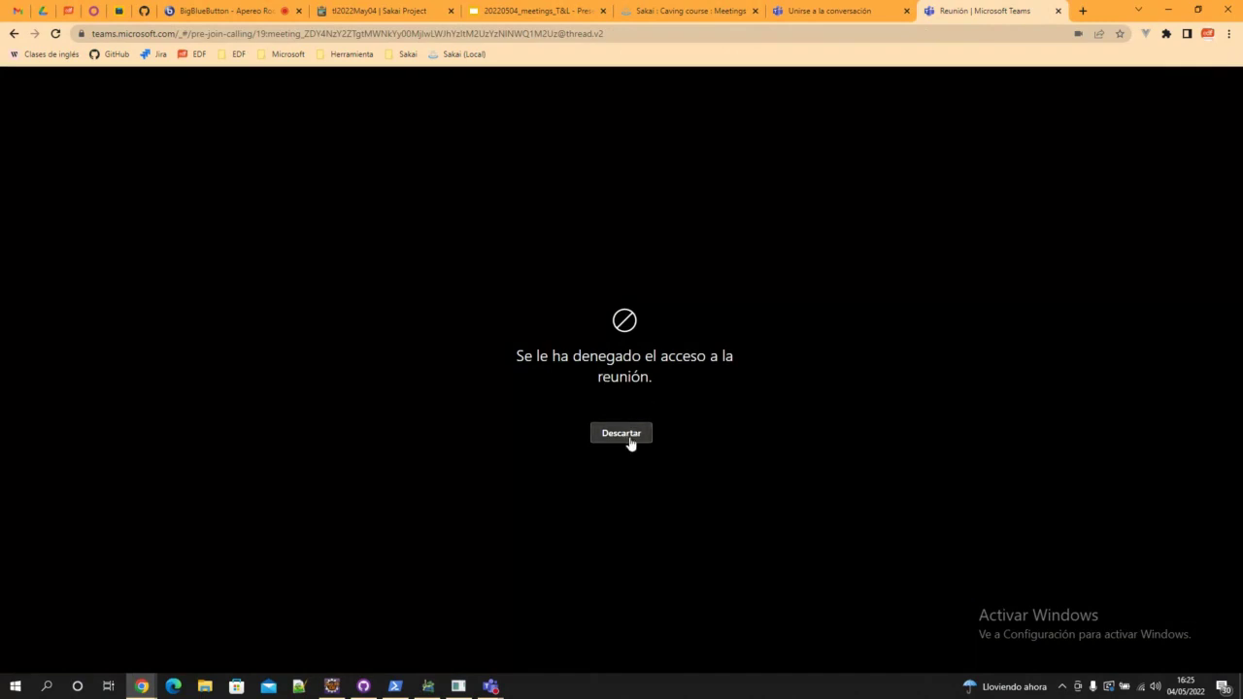
pyautogui.click(1059, 11)
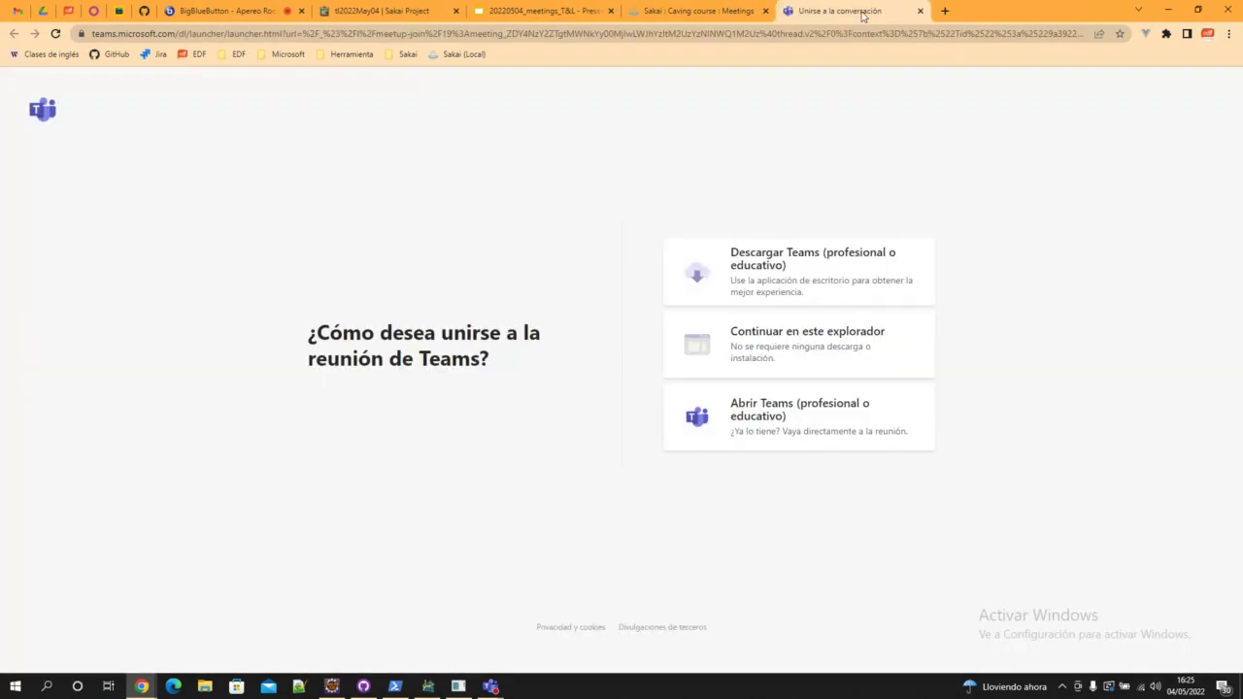
pyautogui.click(920, 10)
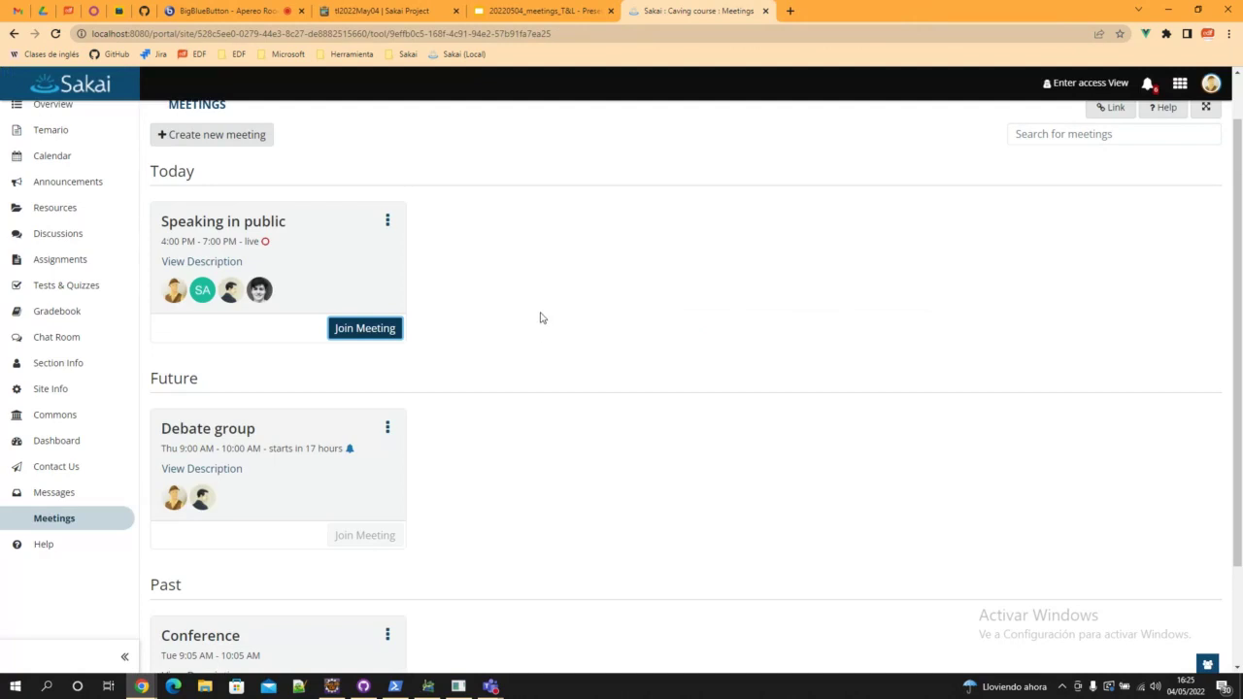
# Switch to the 20220504_meetings_T&L presentation in Google Slides and start the slideshow at the "Quick demo" slide
pyautogui.click(549, 12)
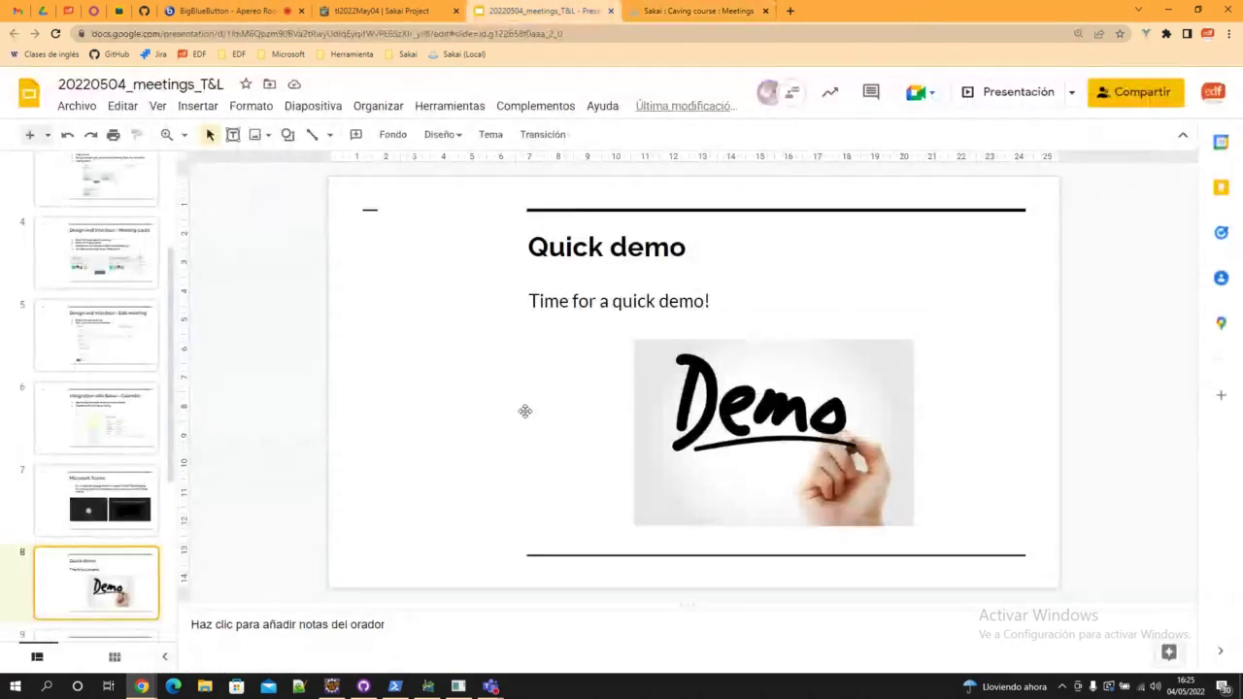
pyautogui.click(1006, 97)
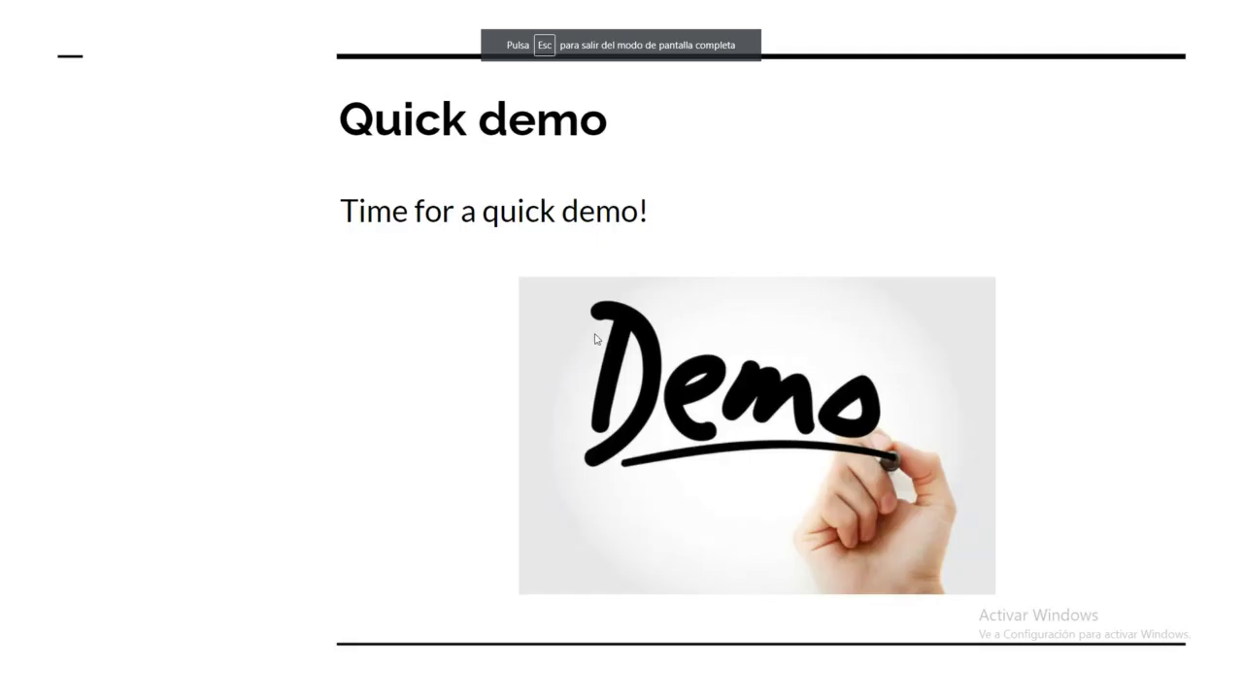
# Advance the slideshow from the "Quick demo" slide to the "Compatibility" slide
pyautogui.click(596, 338)
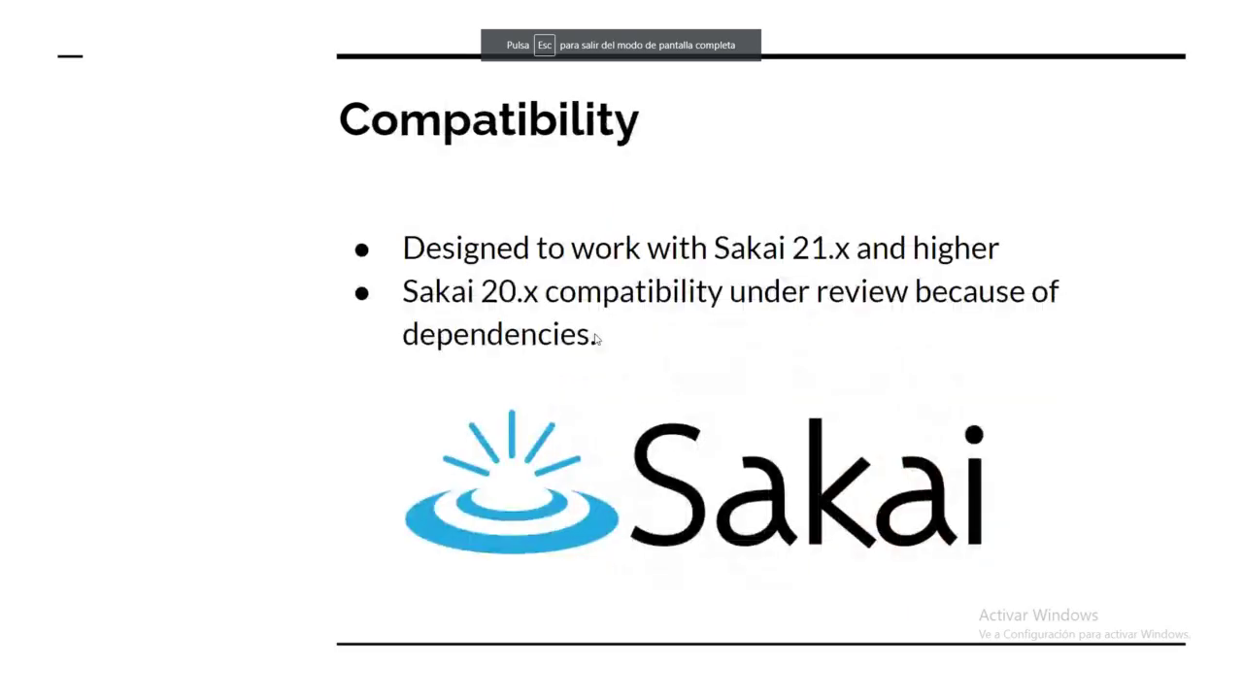
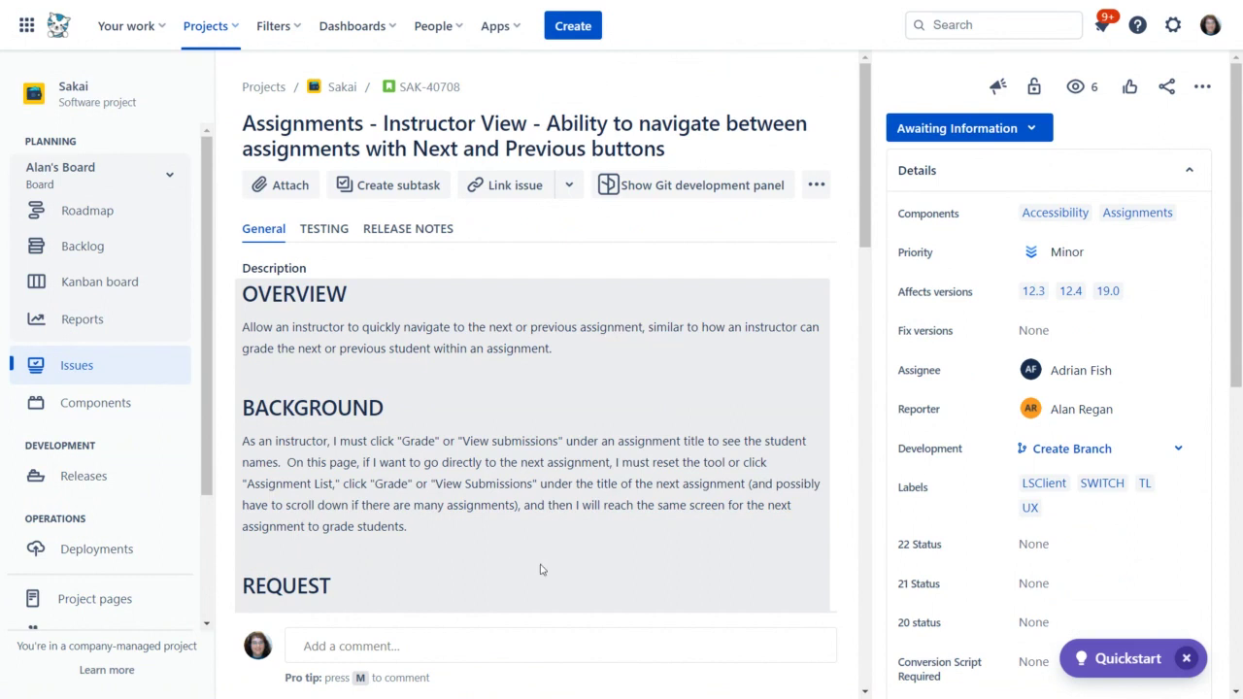
# Read the background and request of Jira issue SAK-40708, and view the mockup image embedded in its description
pyautogui.scroll(-4, 541, 570)
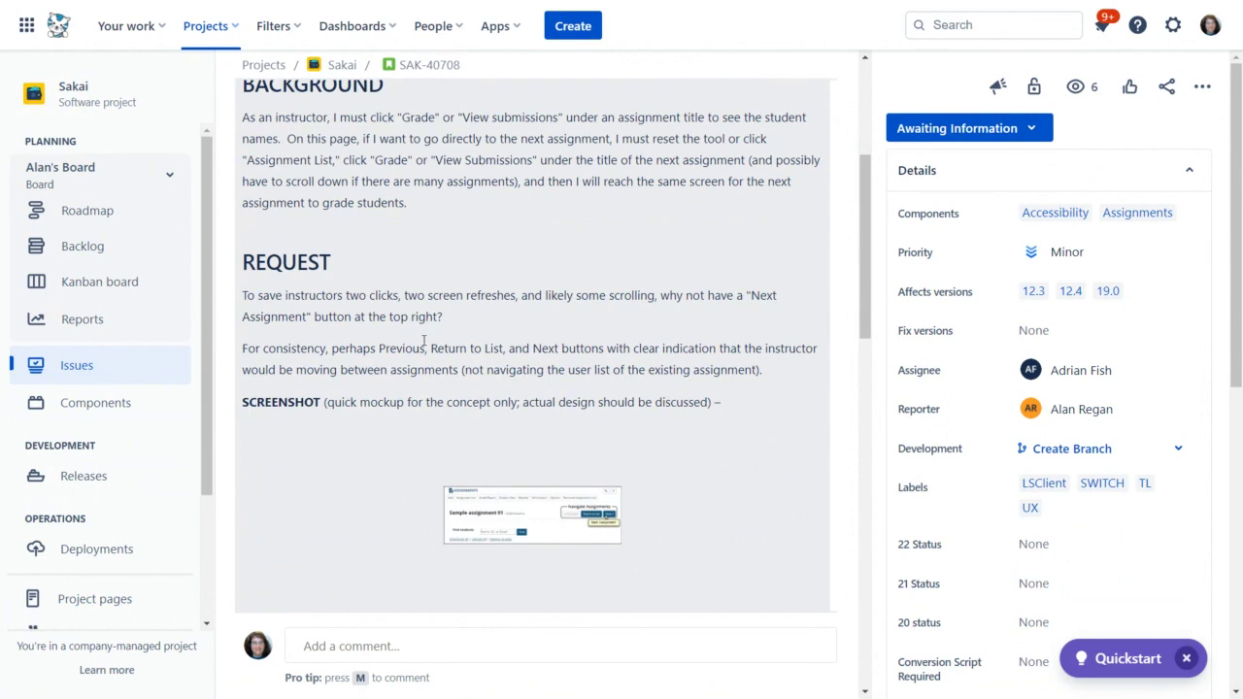
pyautogui.click(549, 517)
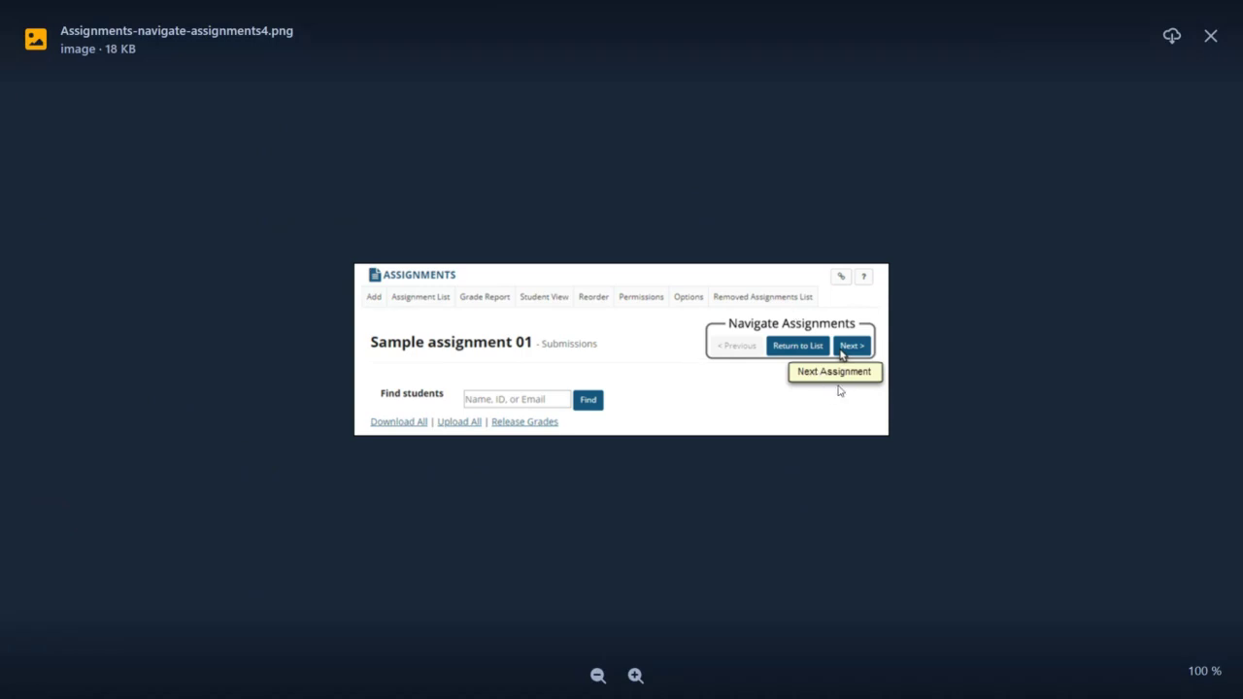
pyautogui.click(1209, 39)
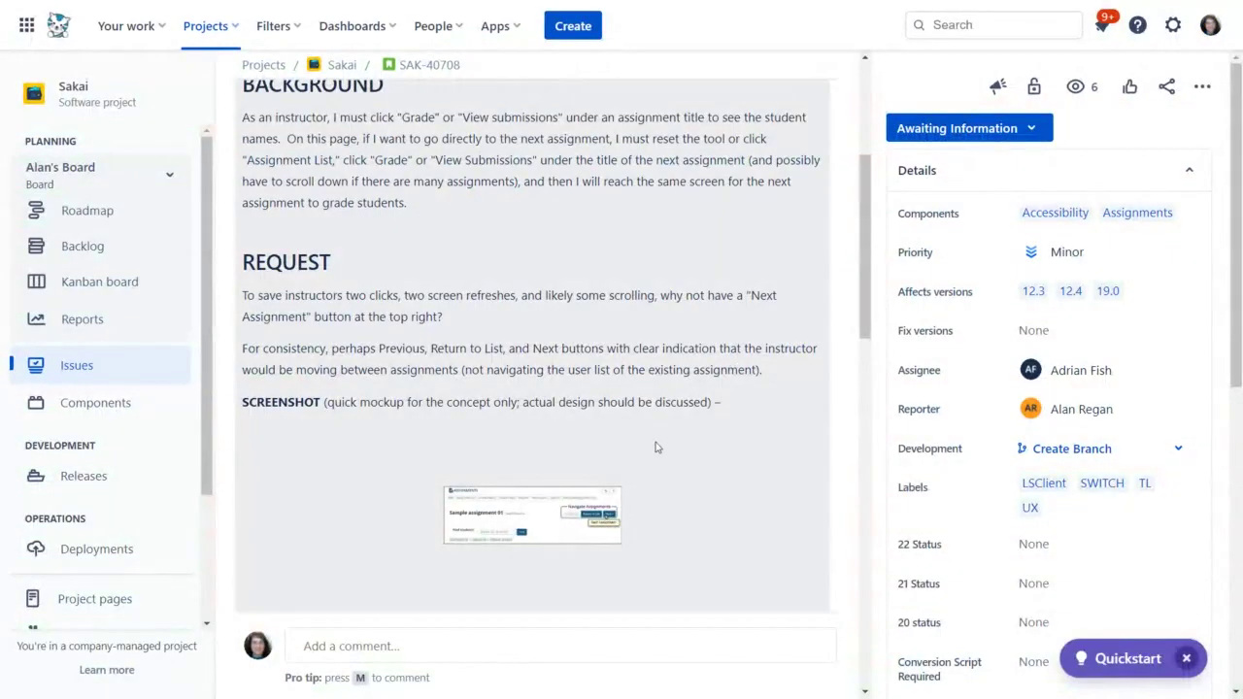
# Browse the three navigate-assignments images attached to the issue, starting with Assignments-navigate-assignments4.png, and close the preview
pyautogui.scroll(-3, 685, 459)
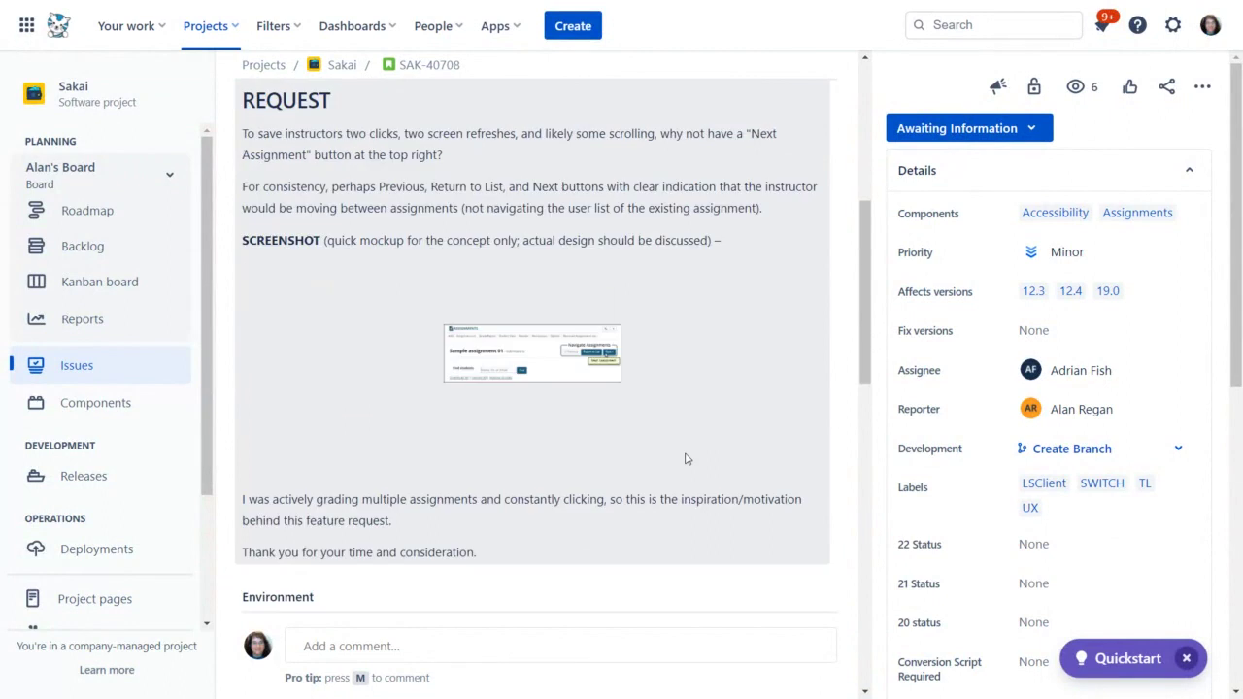
pyautogui.scroll(-3, 685, 459)
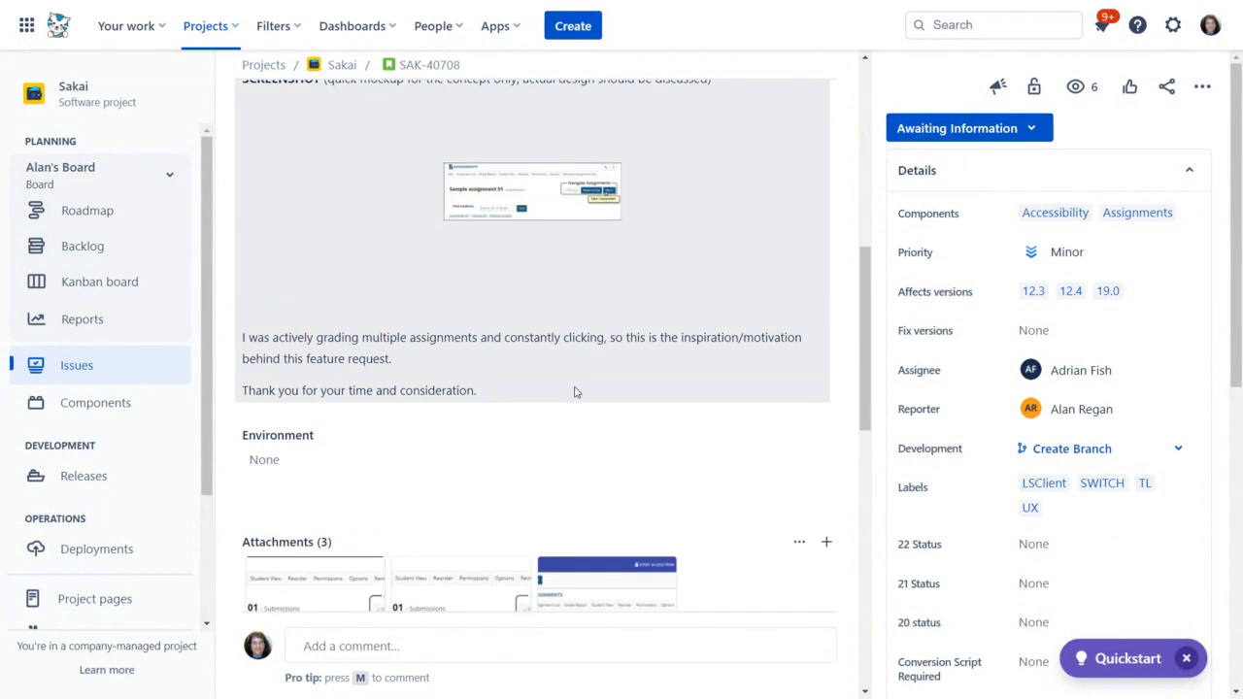
pyautogui.scroll(-3, 574, 393)
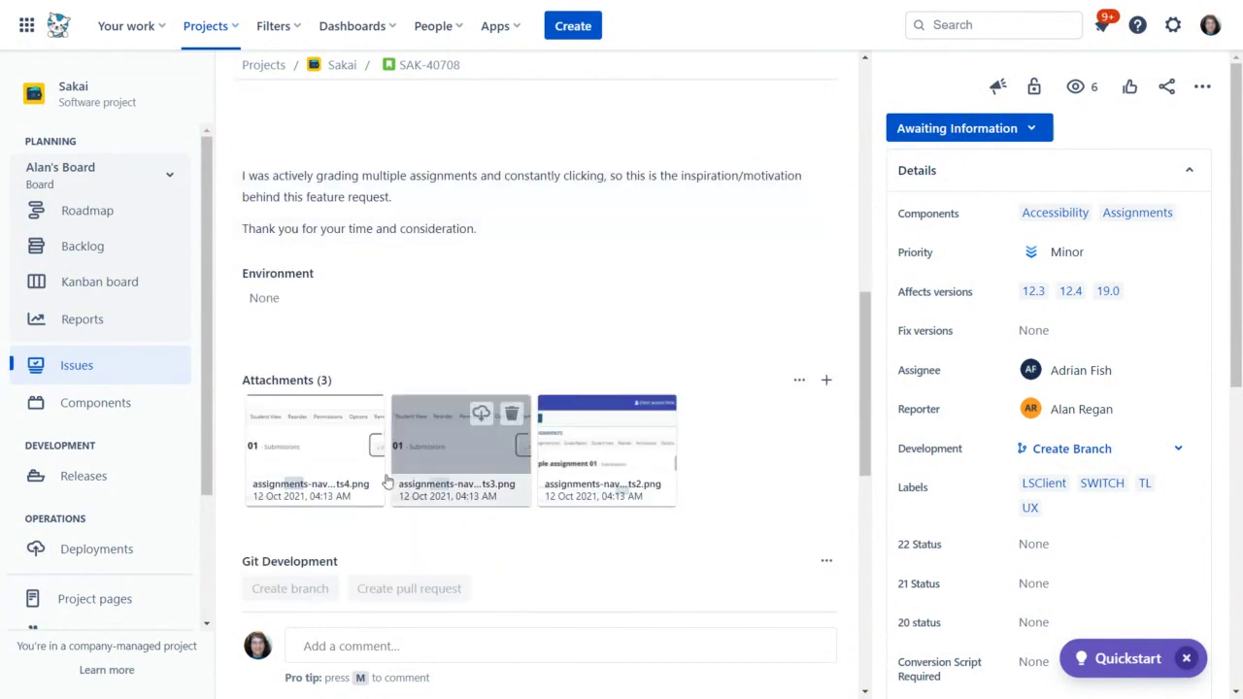
pyautogui.click(307, 474)
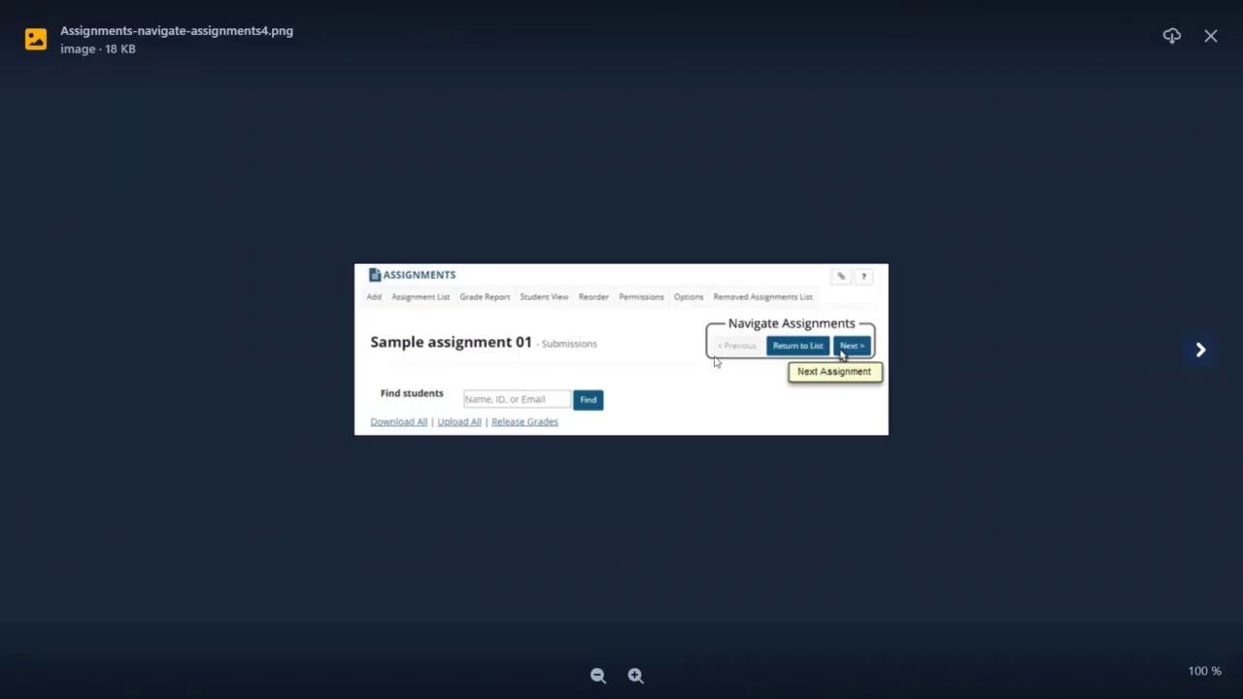
pyautogui.click(1199, 352)
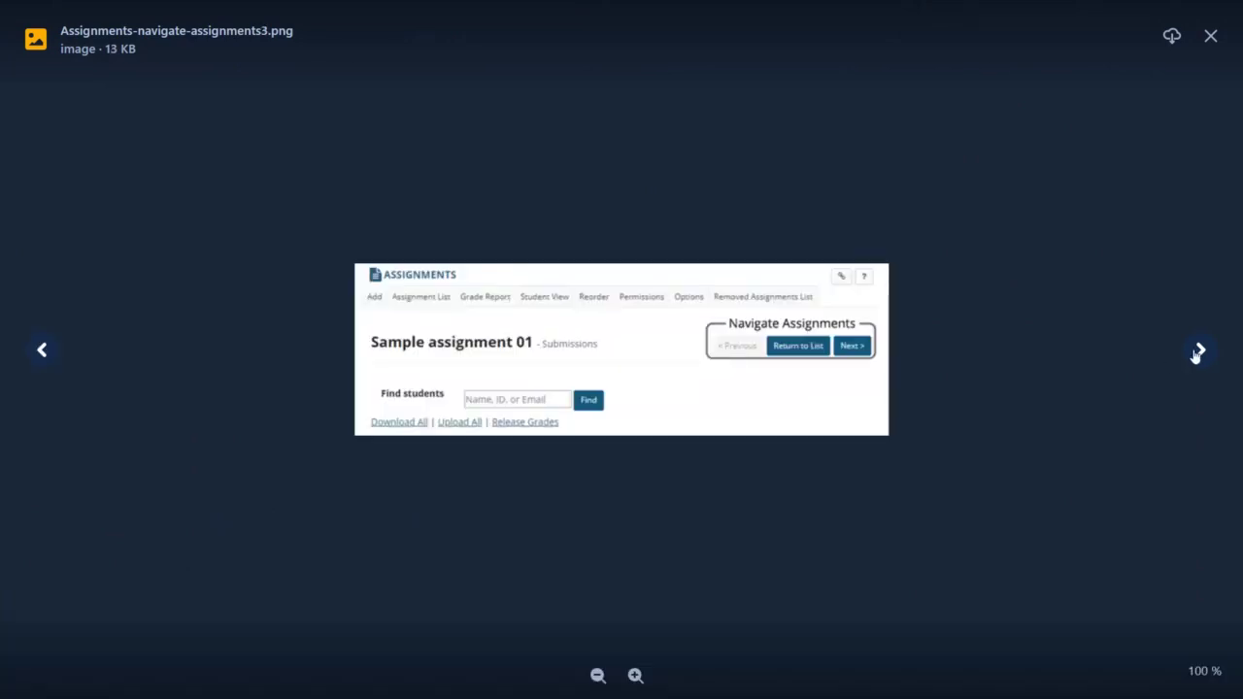
pyautogui.click(1199, 351)
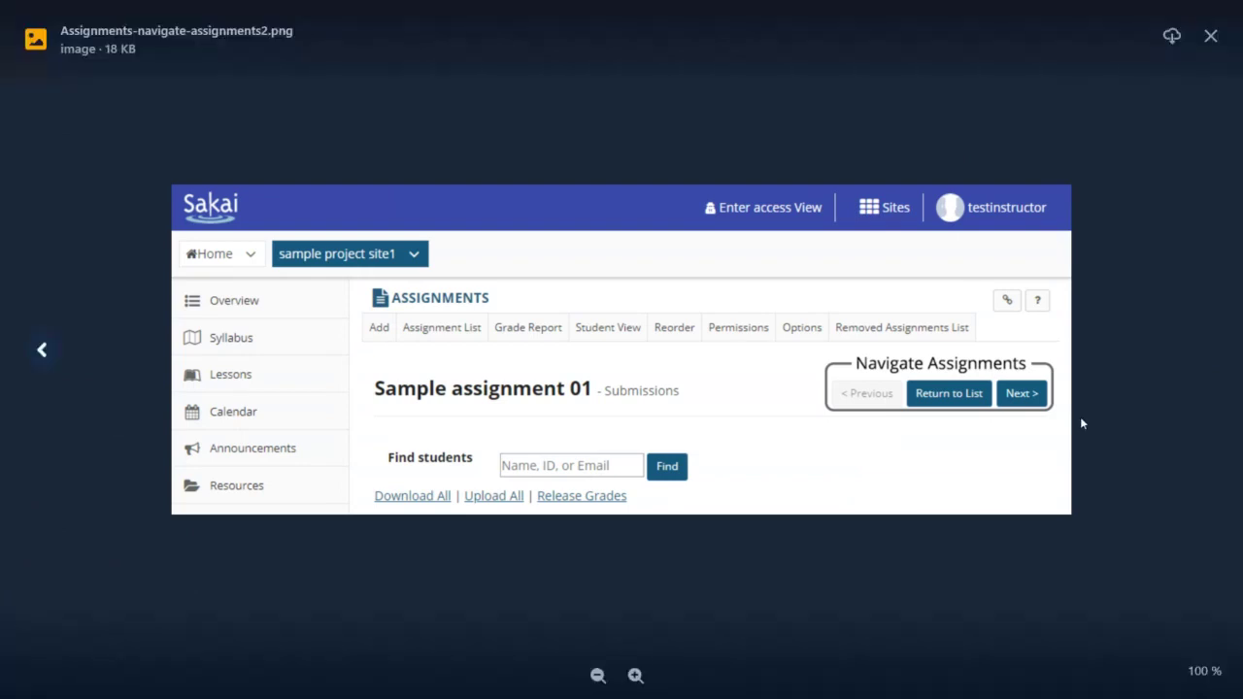
pyautogui.click(1211, 35)
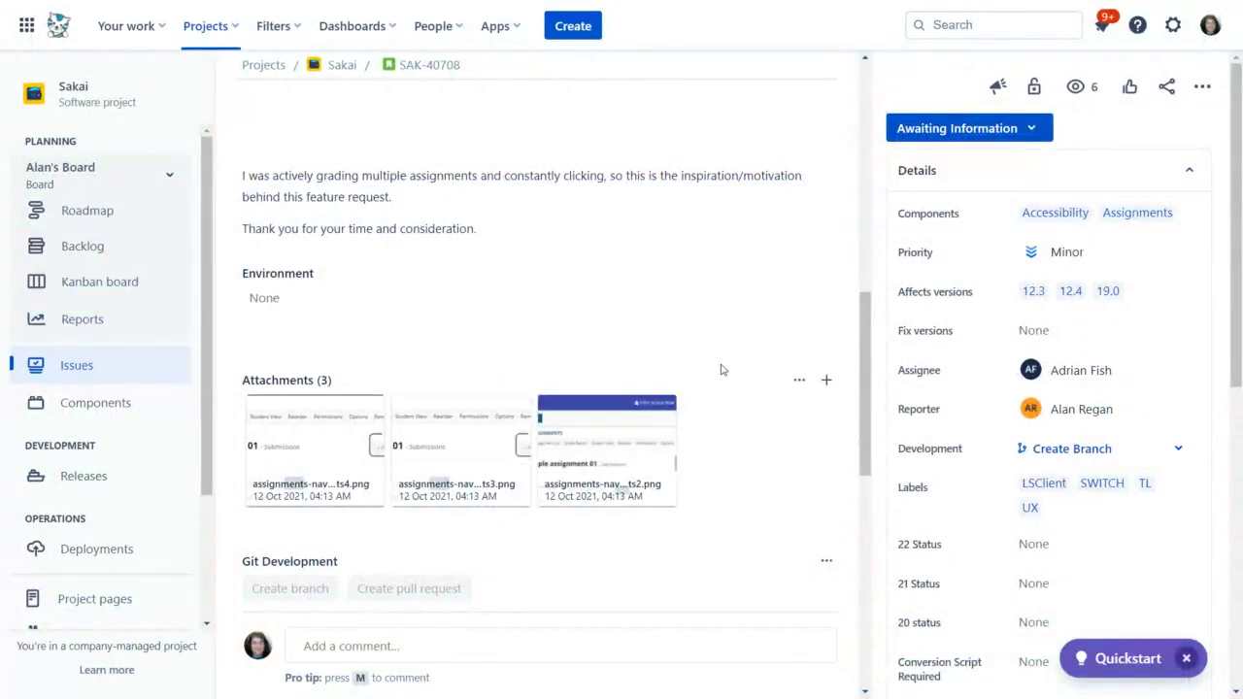
# Review the issue's full description, attachments and detail fields, including the affected versions, labels and status fields
pyautogui.scroll(10, 721, 369)
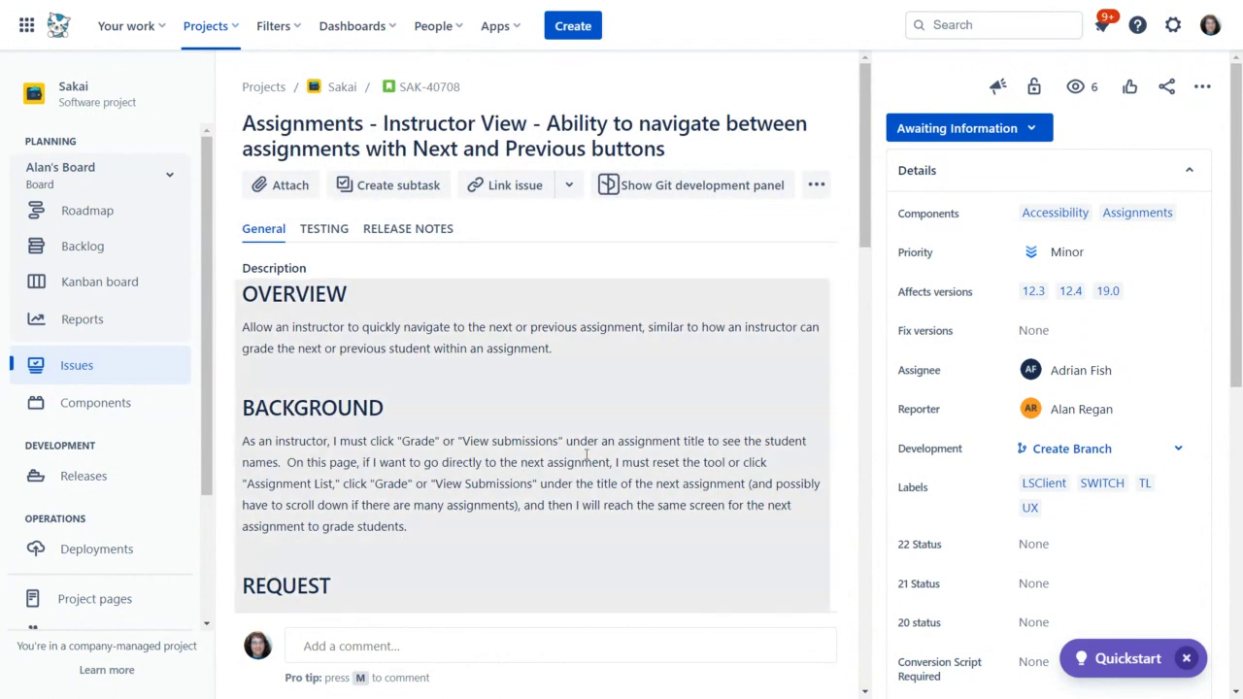
pyautogui.scroll(-10, 587, 454)
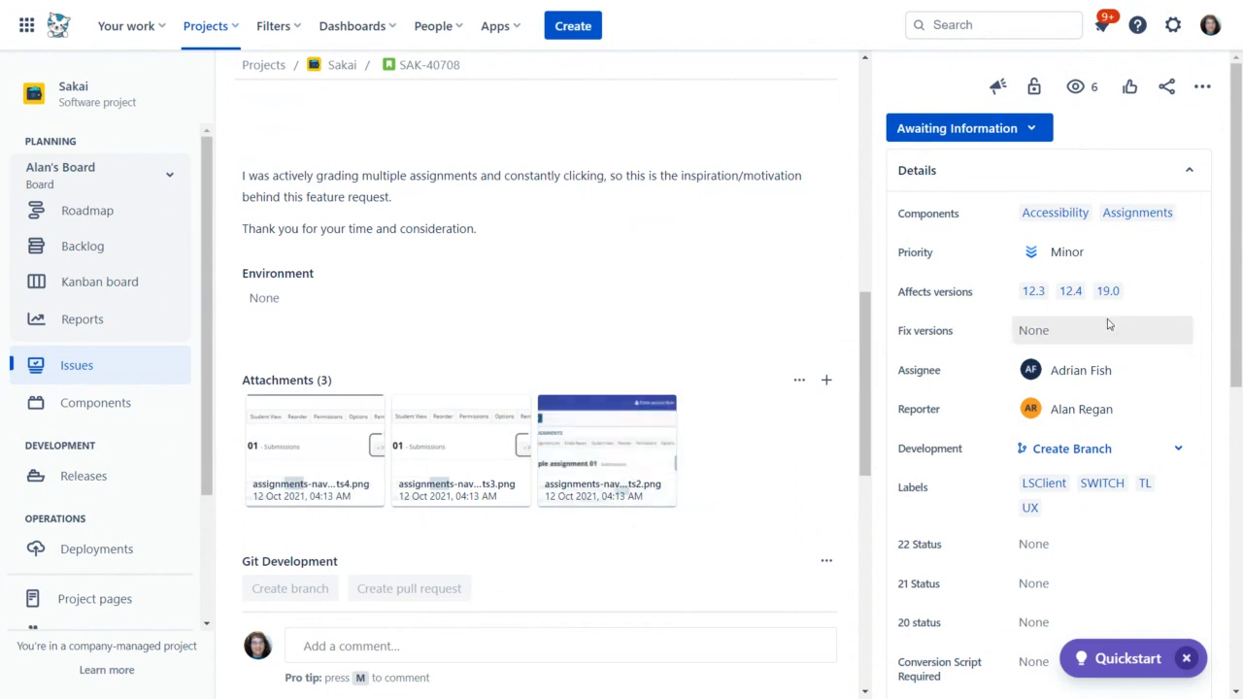
pyautogui.scroll(4, 759, 487)
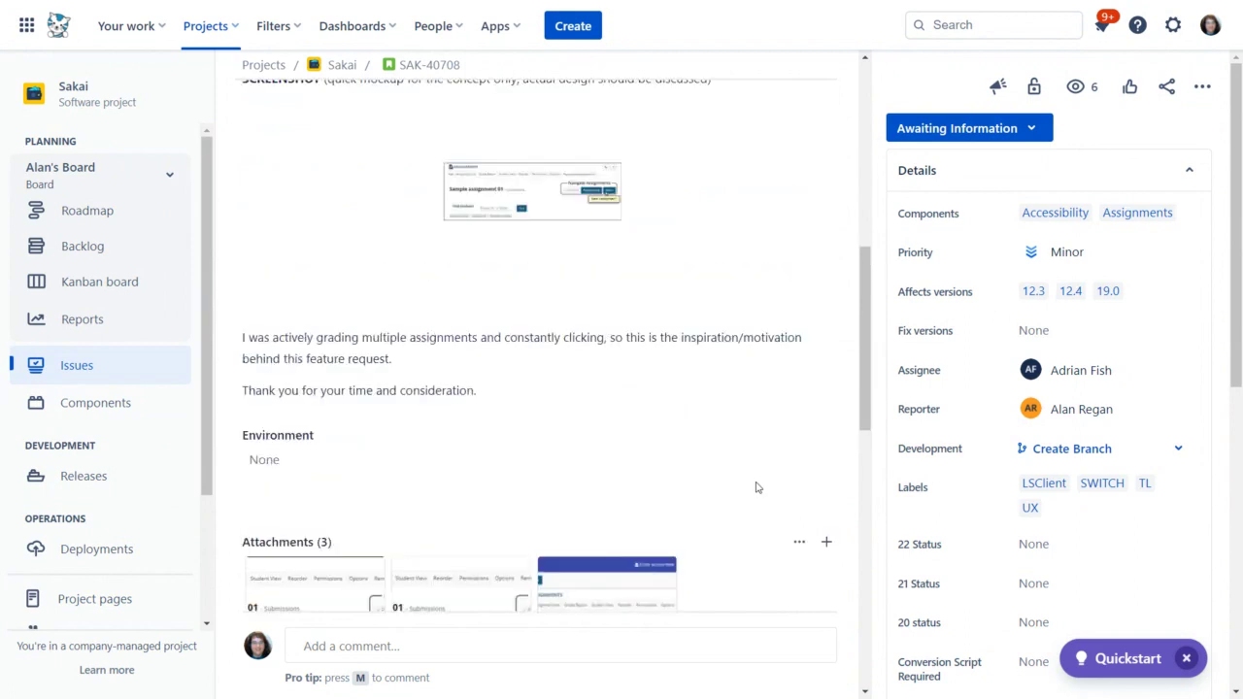
pyautogui.scroll(1, 759, 488)
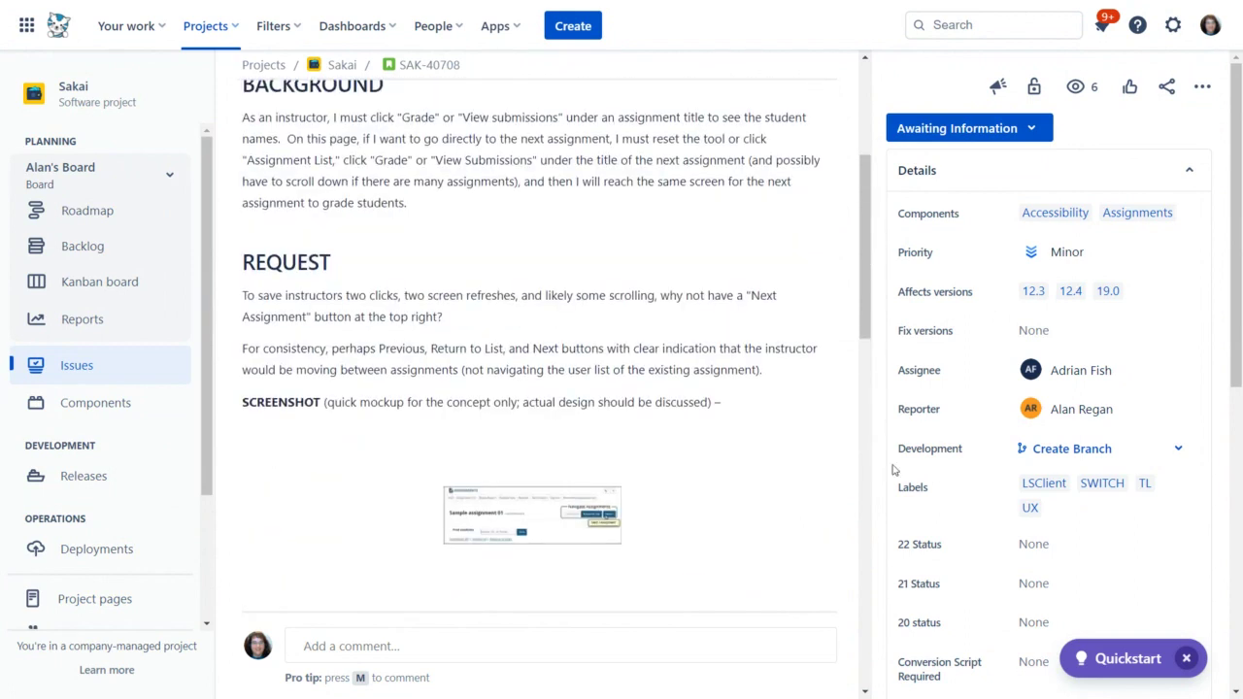
pyautogui.scroll(-2, 931, 491)
pyautogui.scroll(-5, 932, 497)
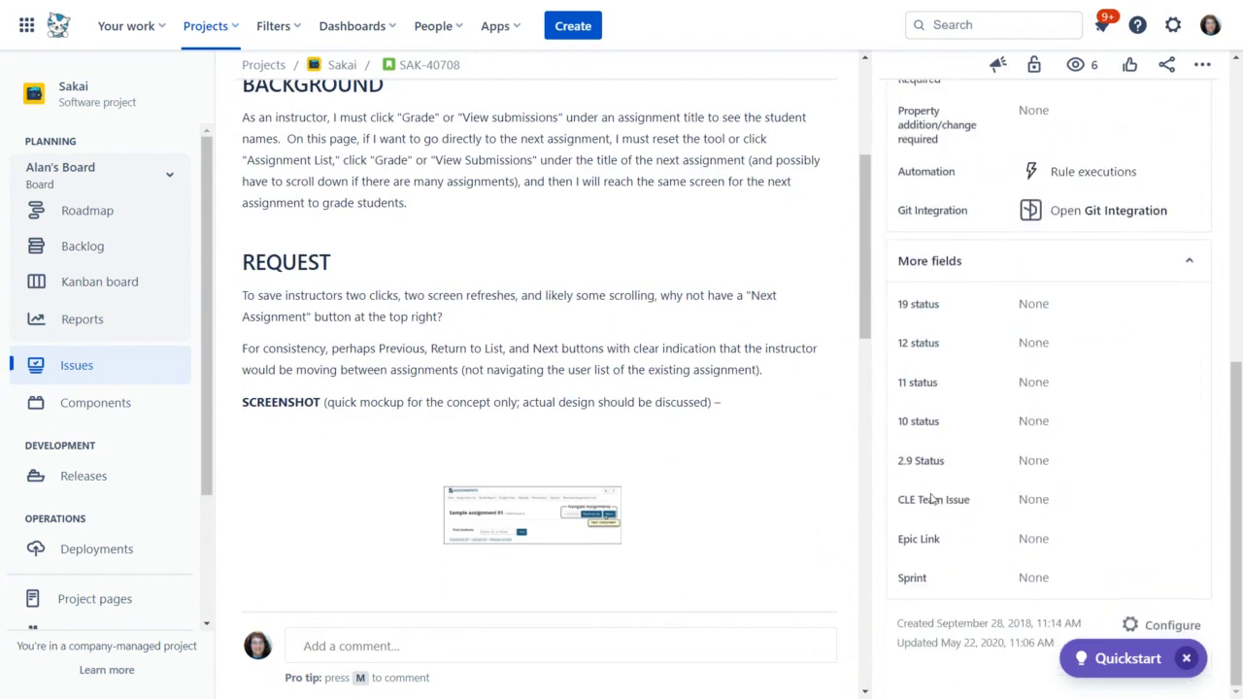
pyautogui.scroll(7, 930, 499)
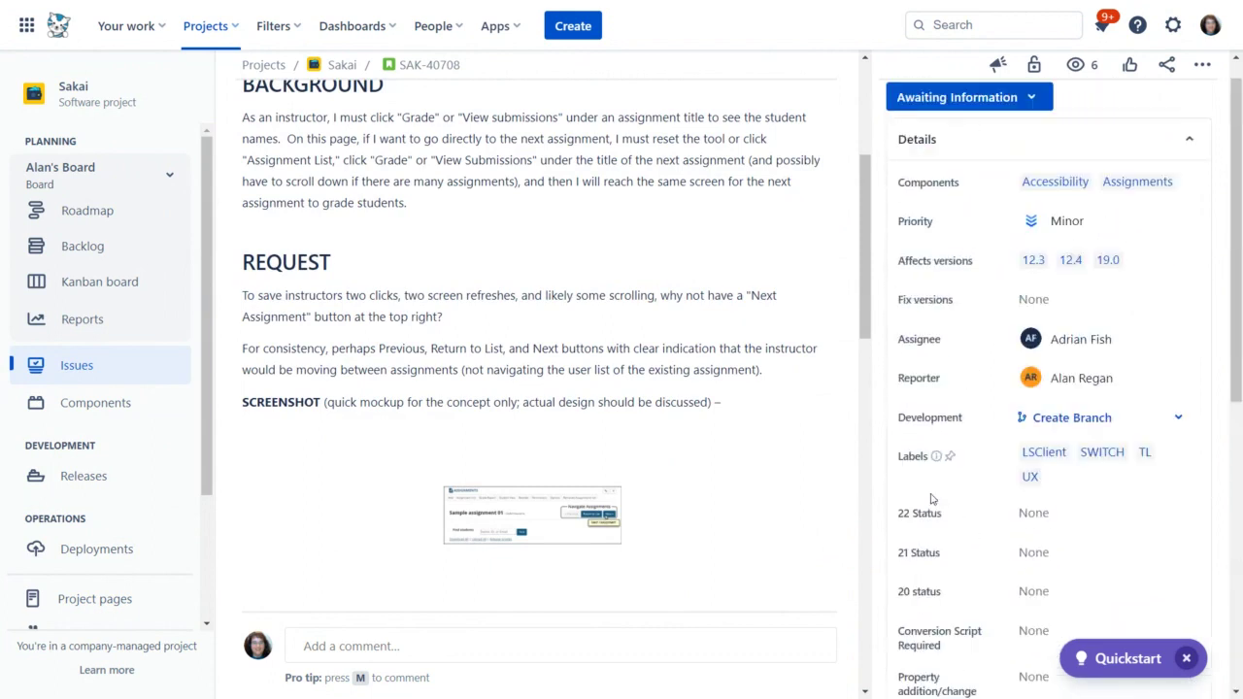
pyautogui.scroll(4, 627, 482)
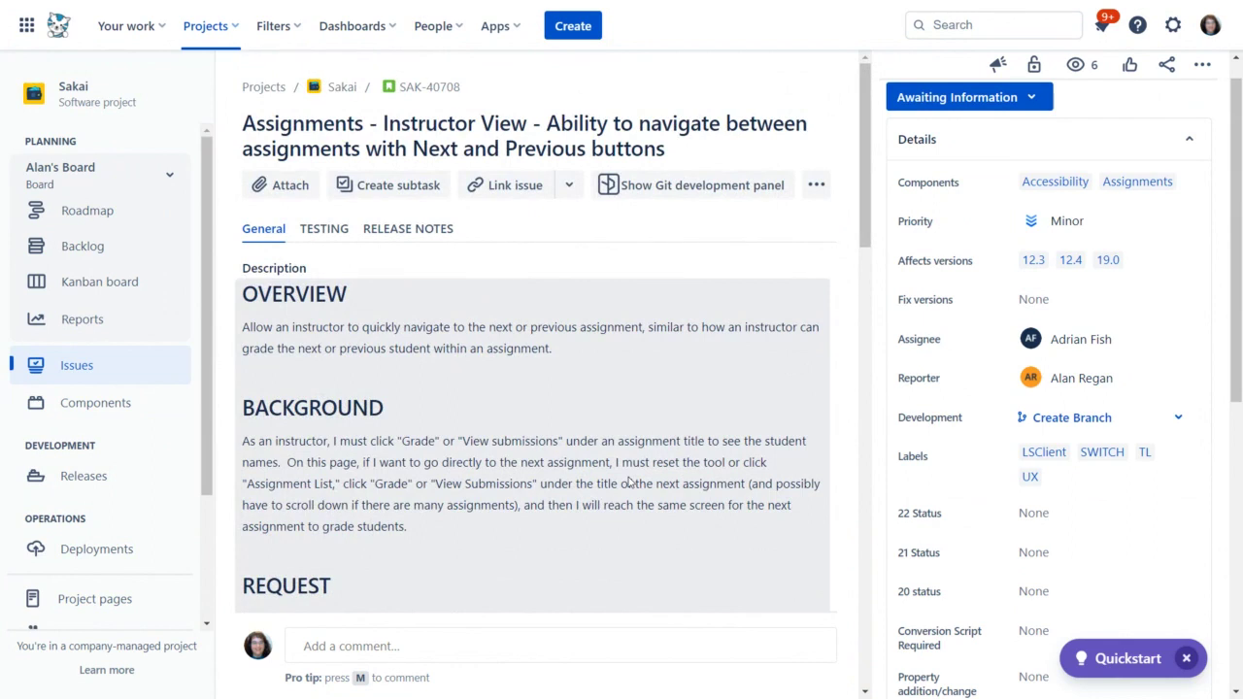
# Go through the issue's request section again and open the embedded mockup screenshot at full size
pyautogui.scroll(-2, 629, 482)
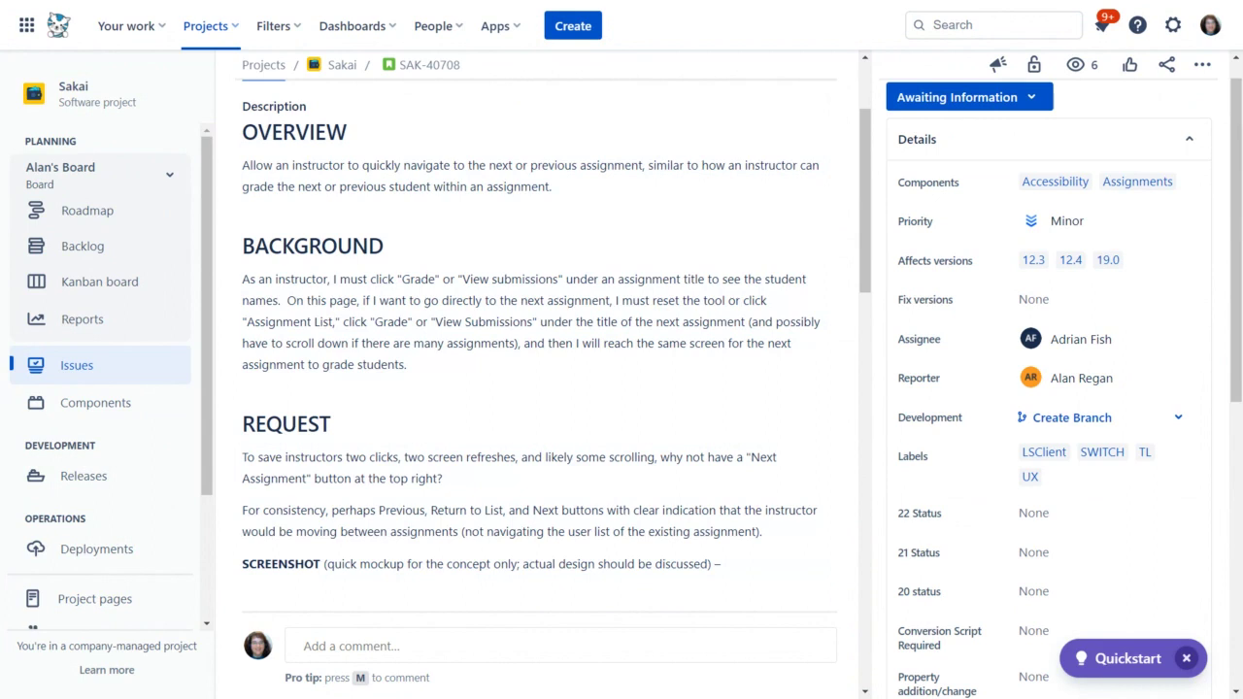
pyautogui.scroll(-3, 254, 487)
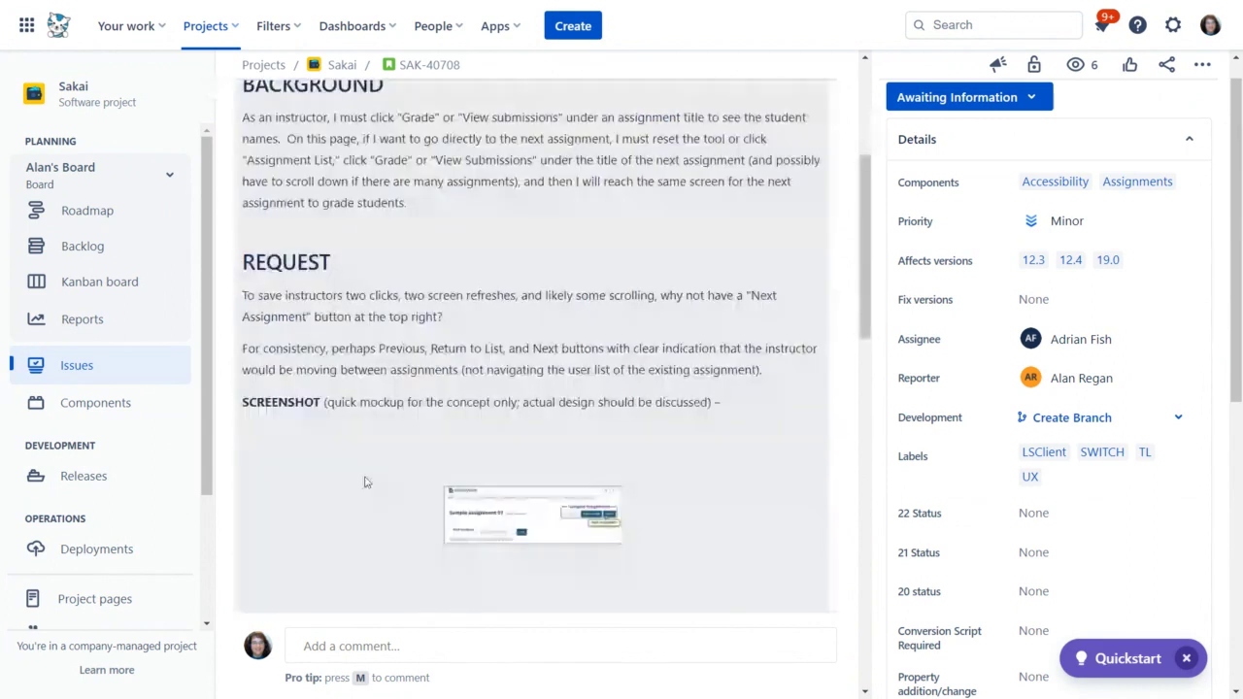
pyautogui.click(539, 515)
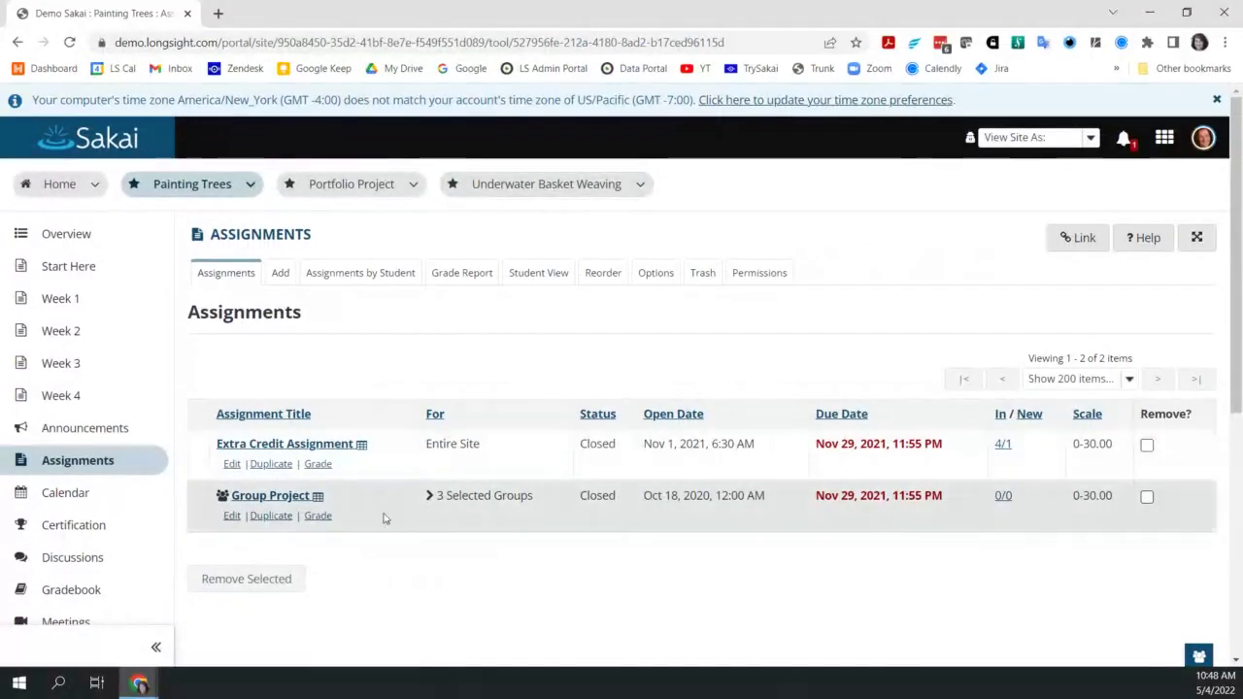
# In Sakai's Painting Trees site, open the first student's Extra Credit Assignment submission for grading and examine the grader page
pyautogui.click(317, 463)
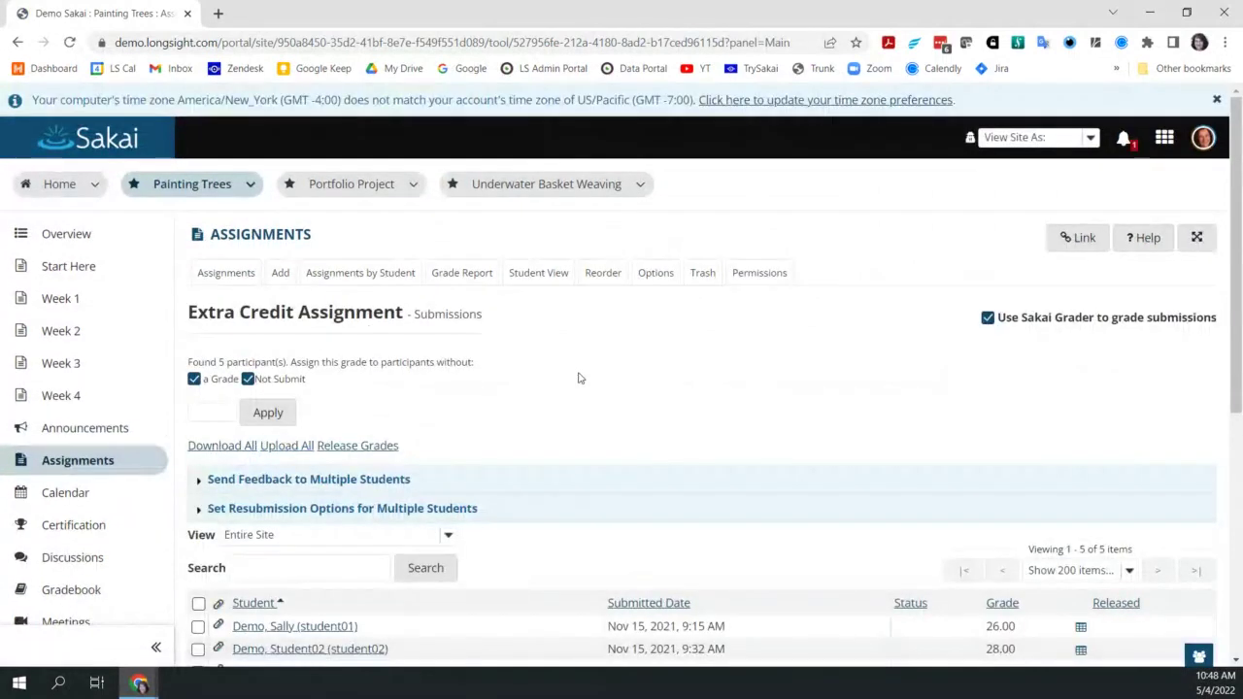
pyautogui.scroll(-2, 578, 378)
pyautogui.click(295, 464)
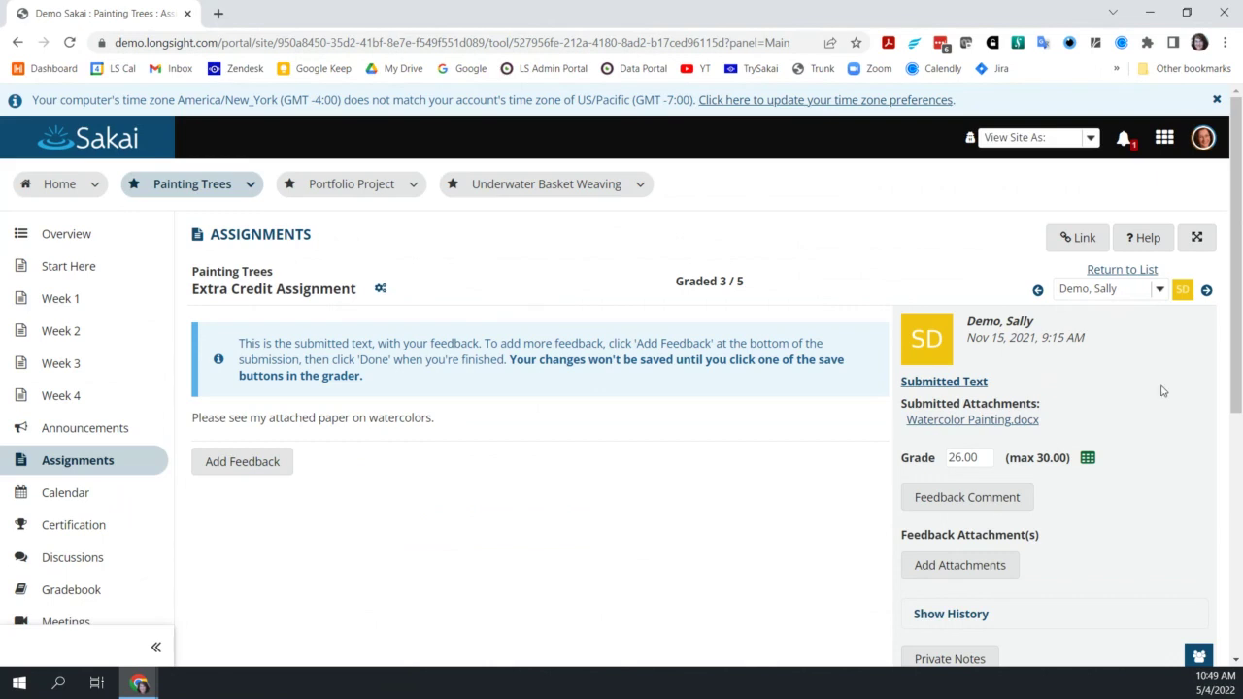
pyautogui.scroll(-3, 1162, 390)
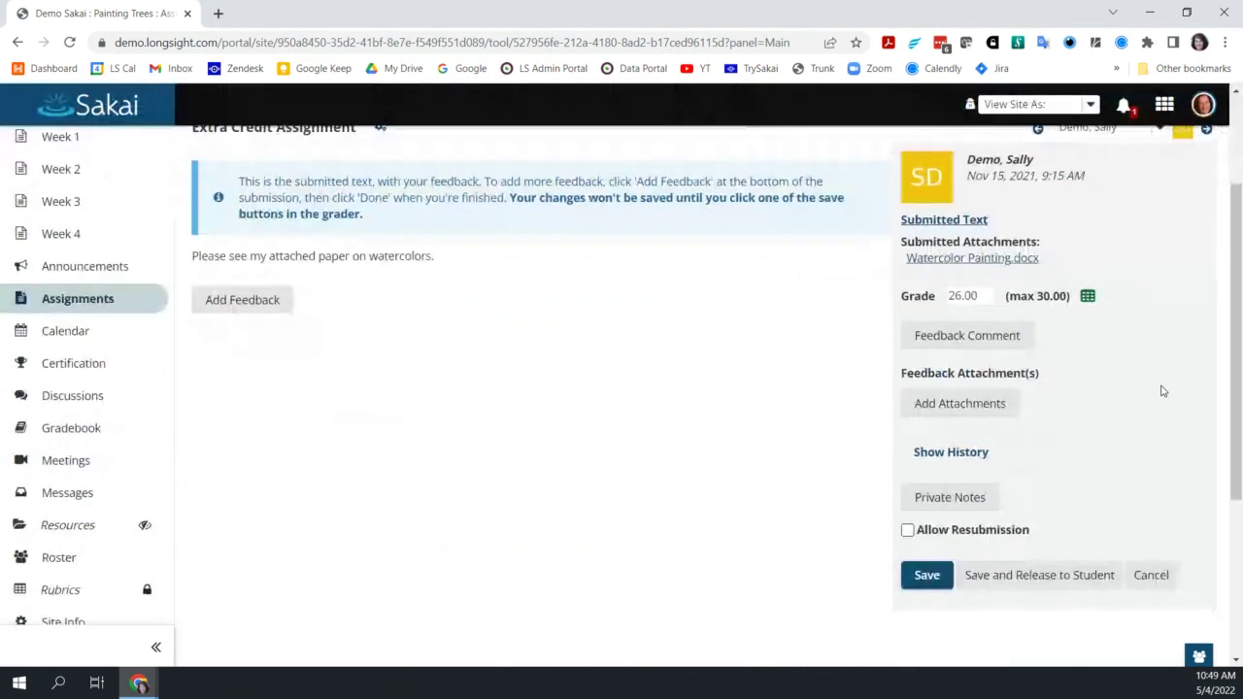
pyautogui.scroll(3, 1163, 391)
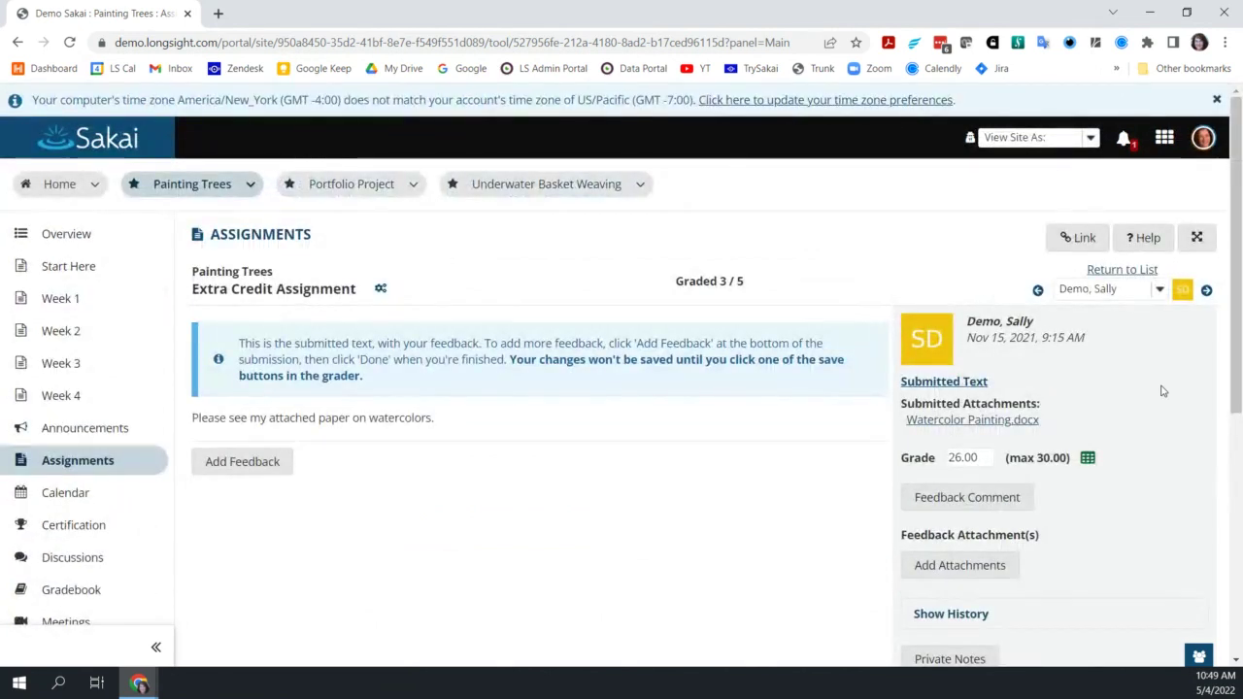
pyautogui.scroll(-2, 1162, 391)
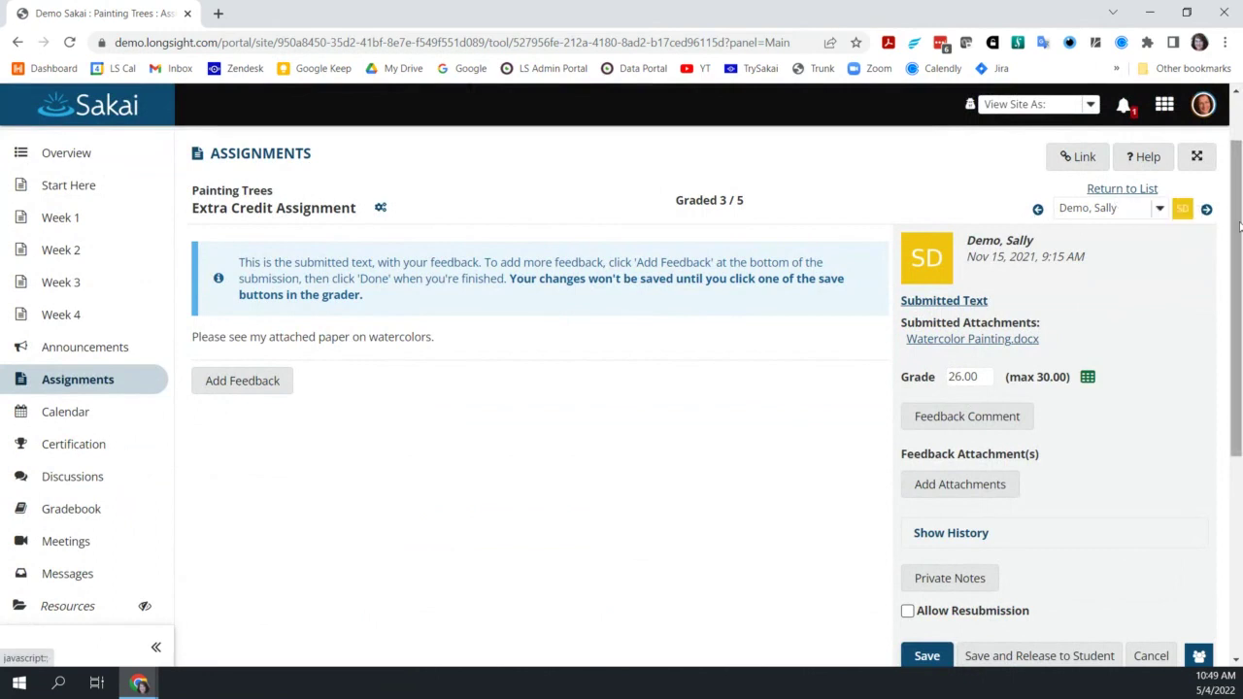
pyautogui.scroll(2, 1162, 324)
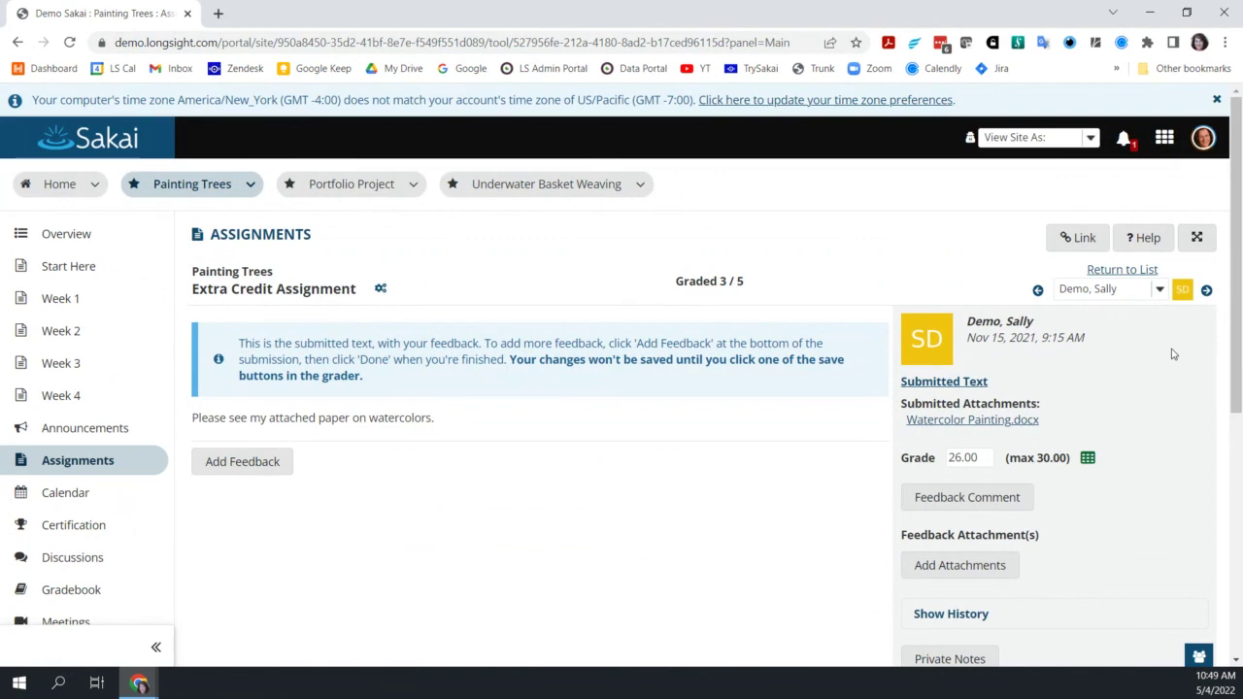
# Return to the assignments list and reopen the Extra Credit Assignment's submissions to review the page layout
pyautogui.click(254, 241)
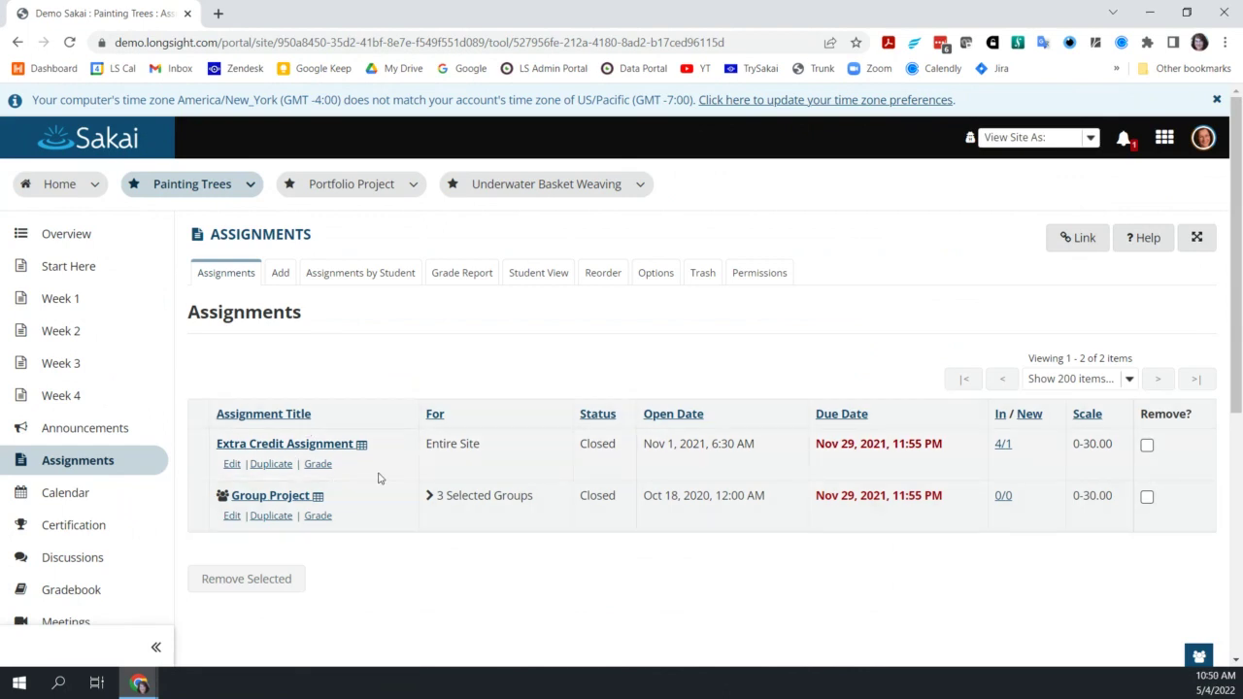
pyautogui.click(315, 472)
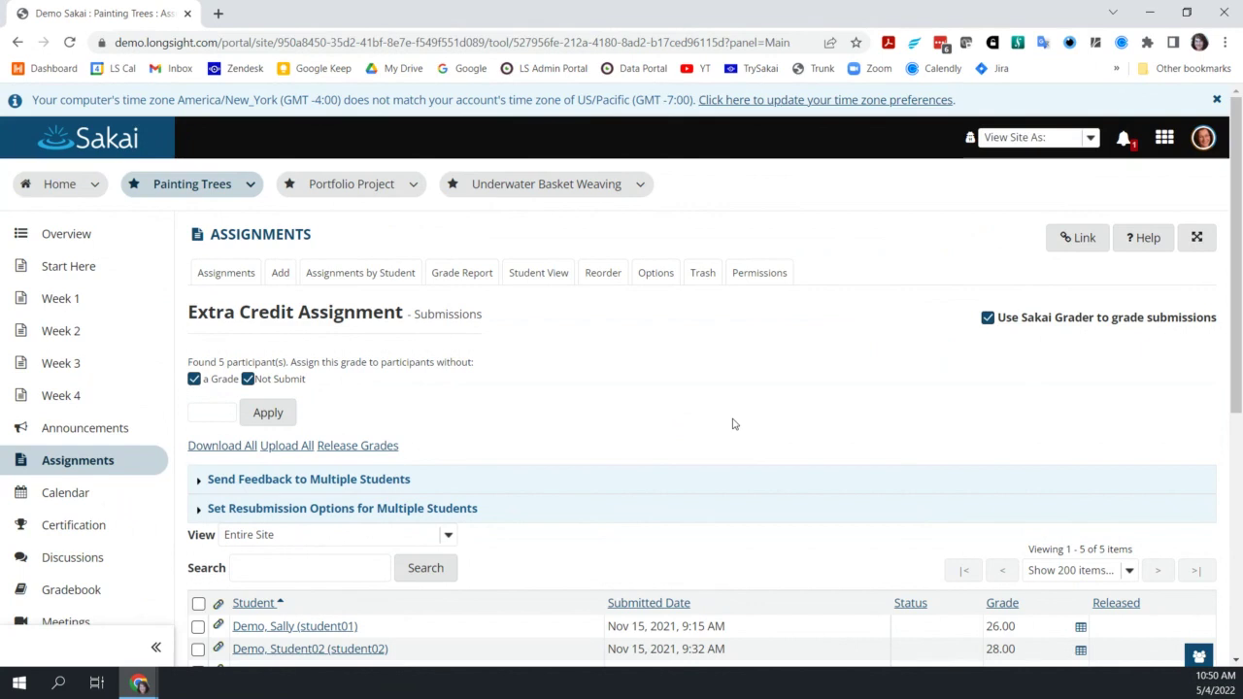
pyautogui.scroll(-1, 733, 424)
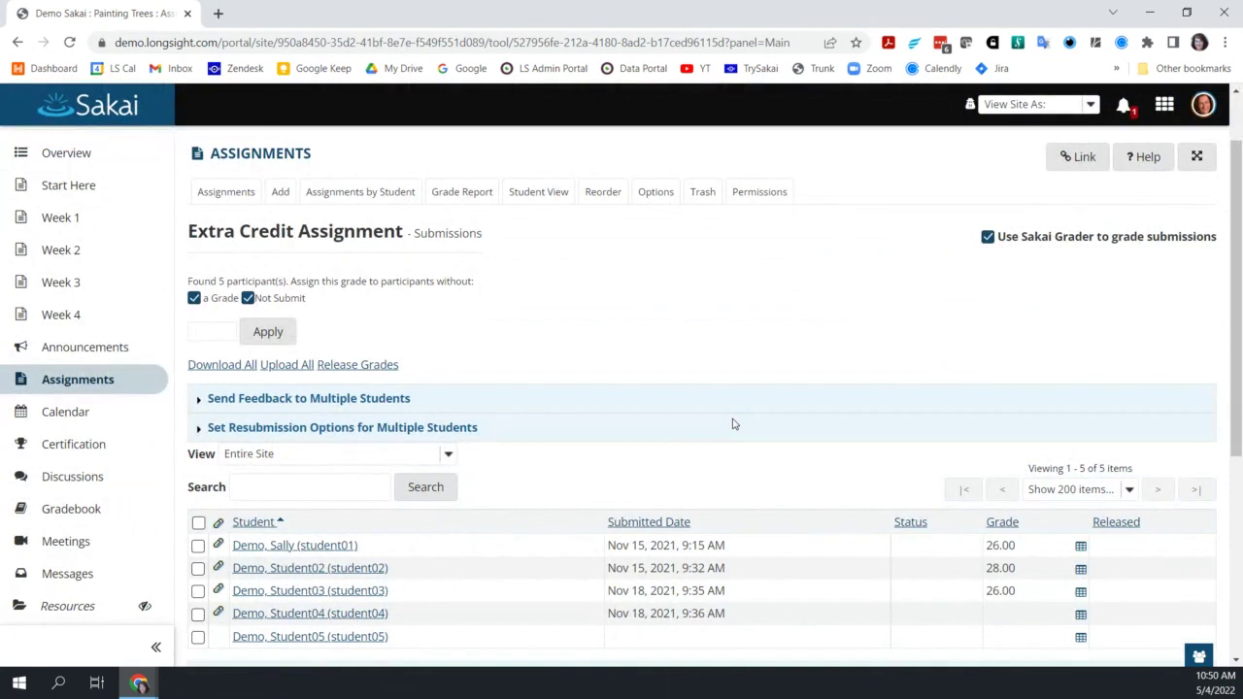
pyautogui.scroll(1, 734, 423)
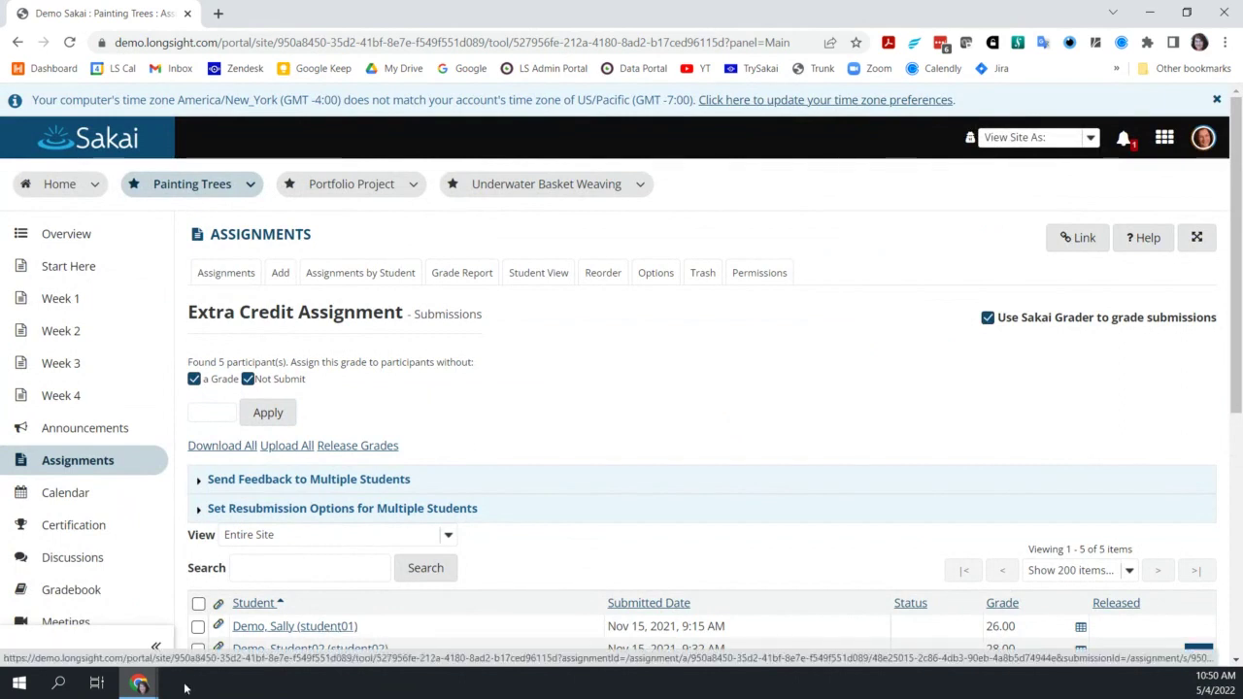
# Switch back to the Jira window, close the mockup image preview and exit full-screen view on issue SAK-40708
pyautogui.moveTo(139, 680)
pyautogui.click(145, 648)
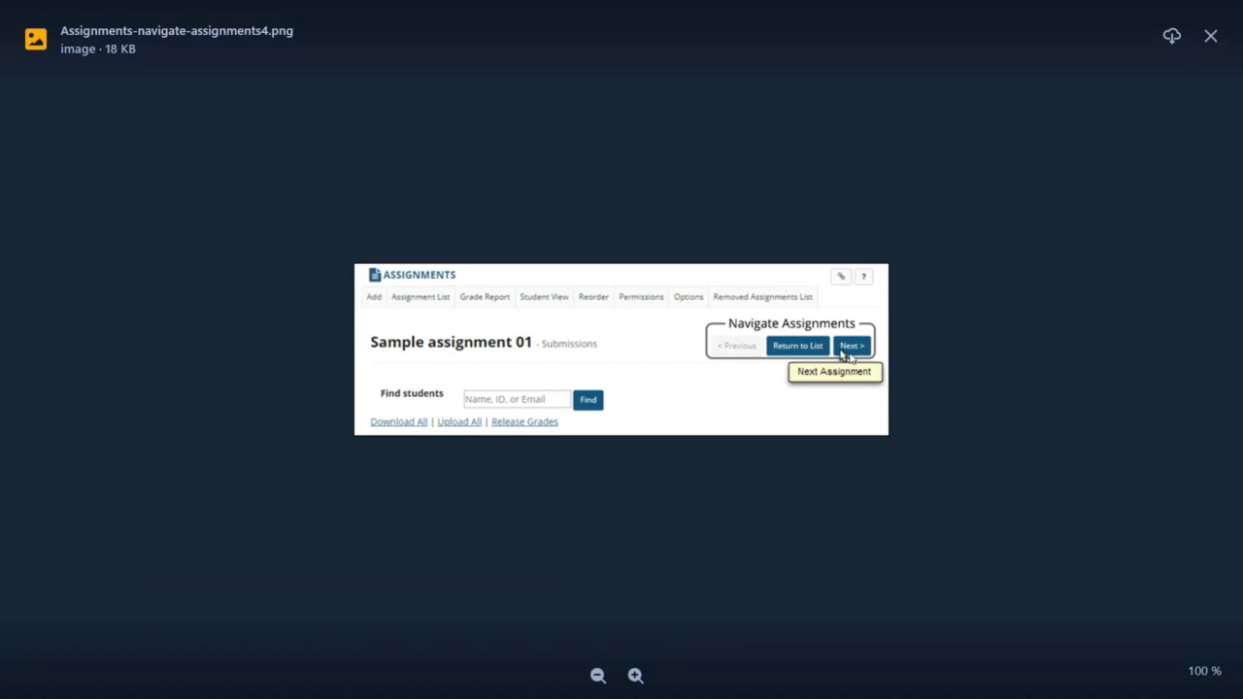
pyautogui.click(1210, 36)
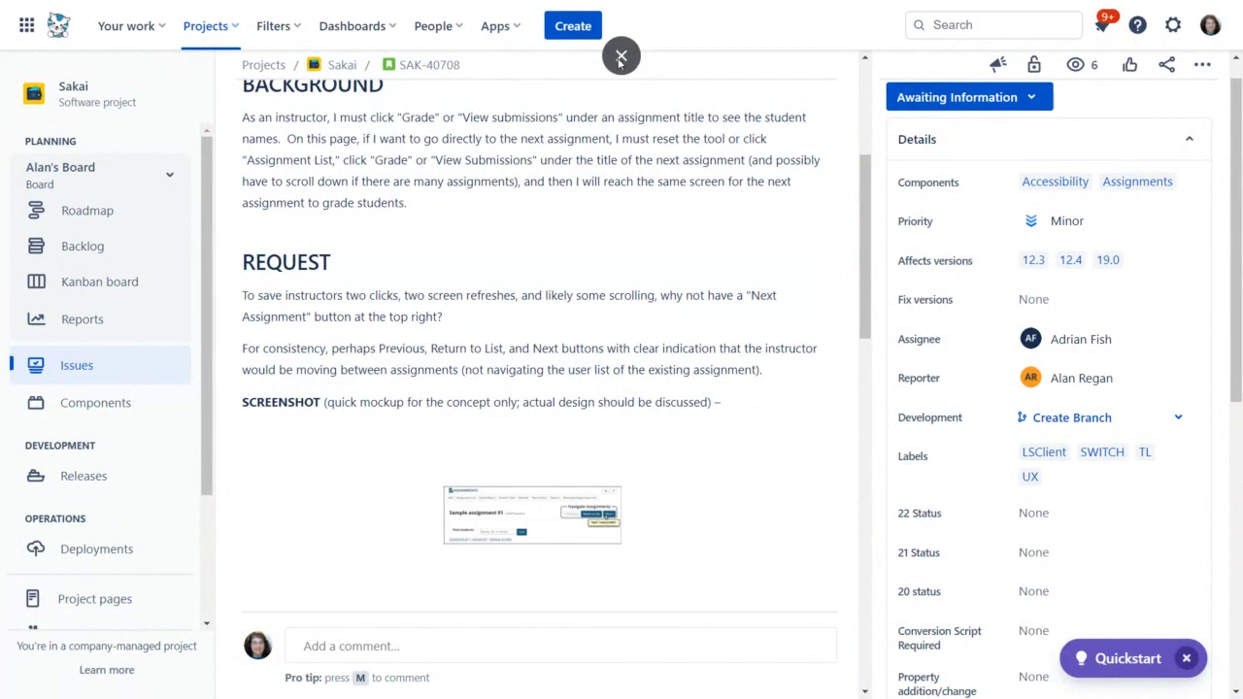
pyautogui.click(621, 57)
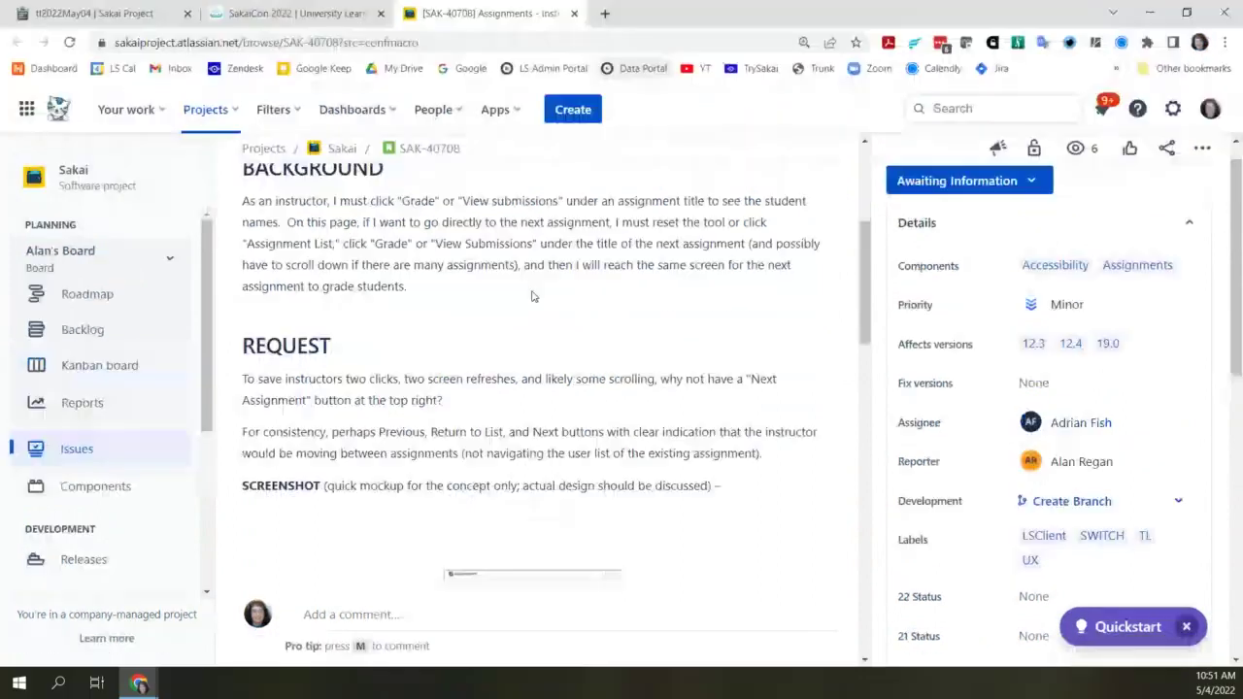
# Switch to the Sakai demo window, open the first student's Extra Credit Assignment submission for grading, and return to the submissions list
pyautogui.moveTo(149, 666)
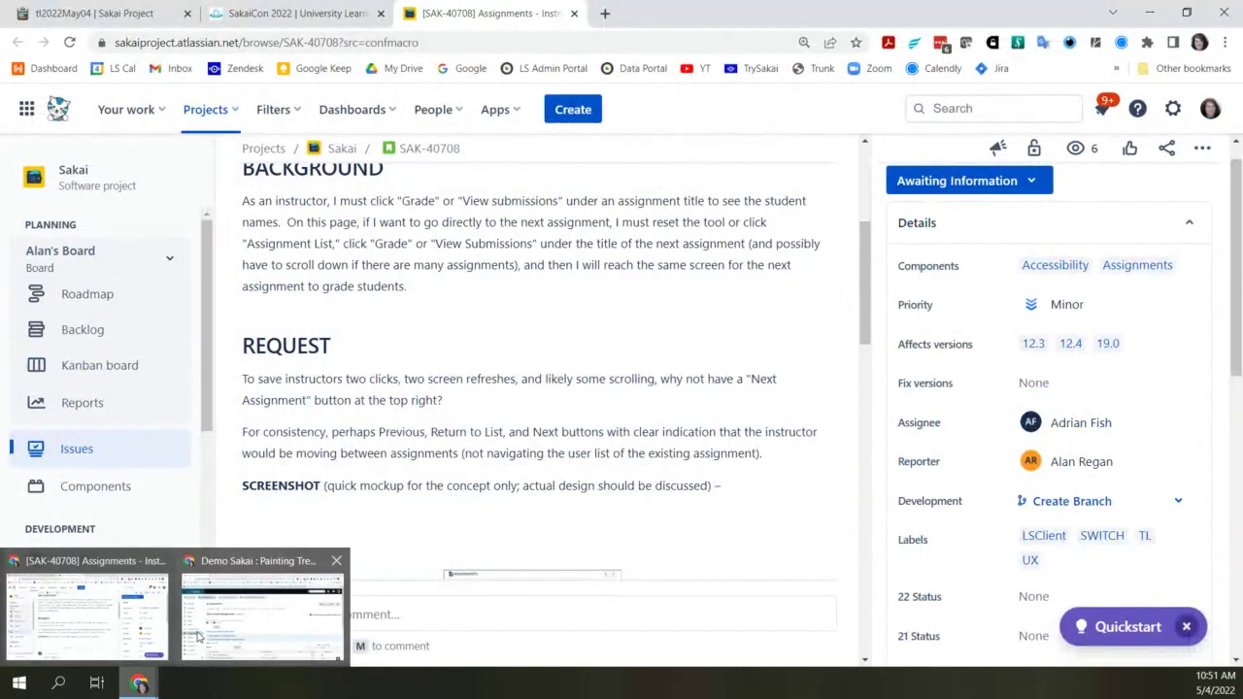
pyautogui.click(262, 612)
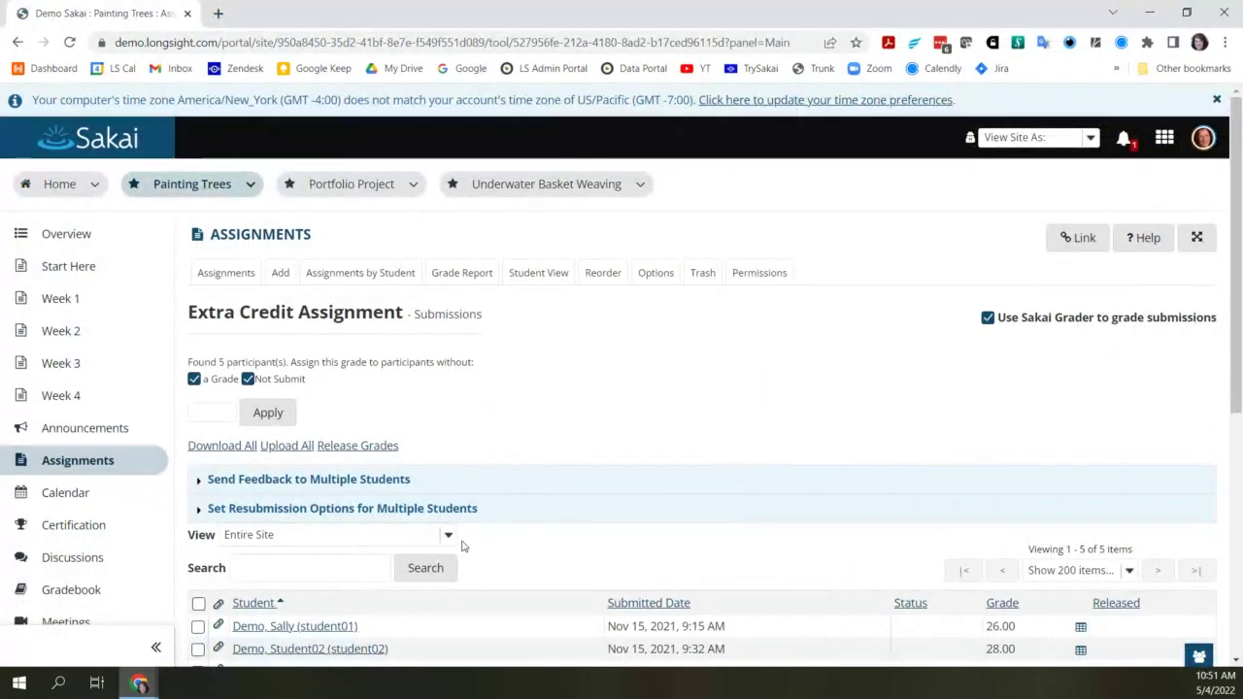
pyautogui.click(282, 627)
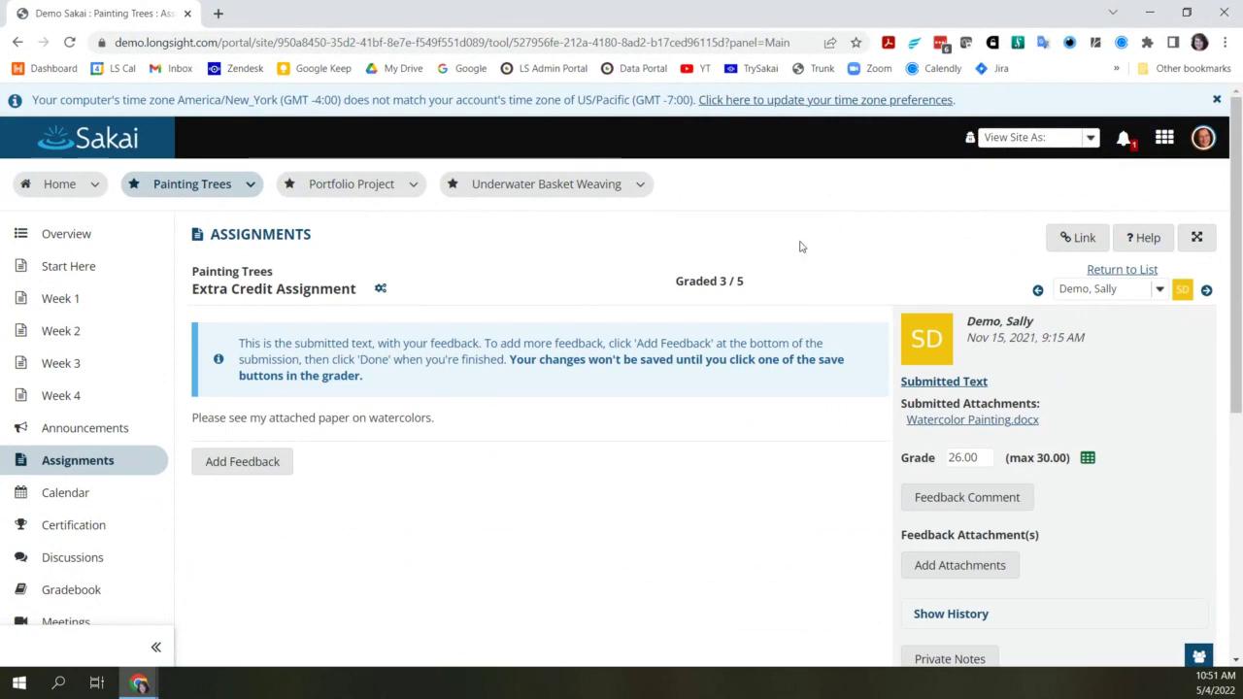
pyautogui.click(1118, 272)
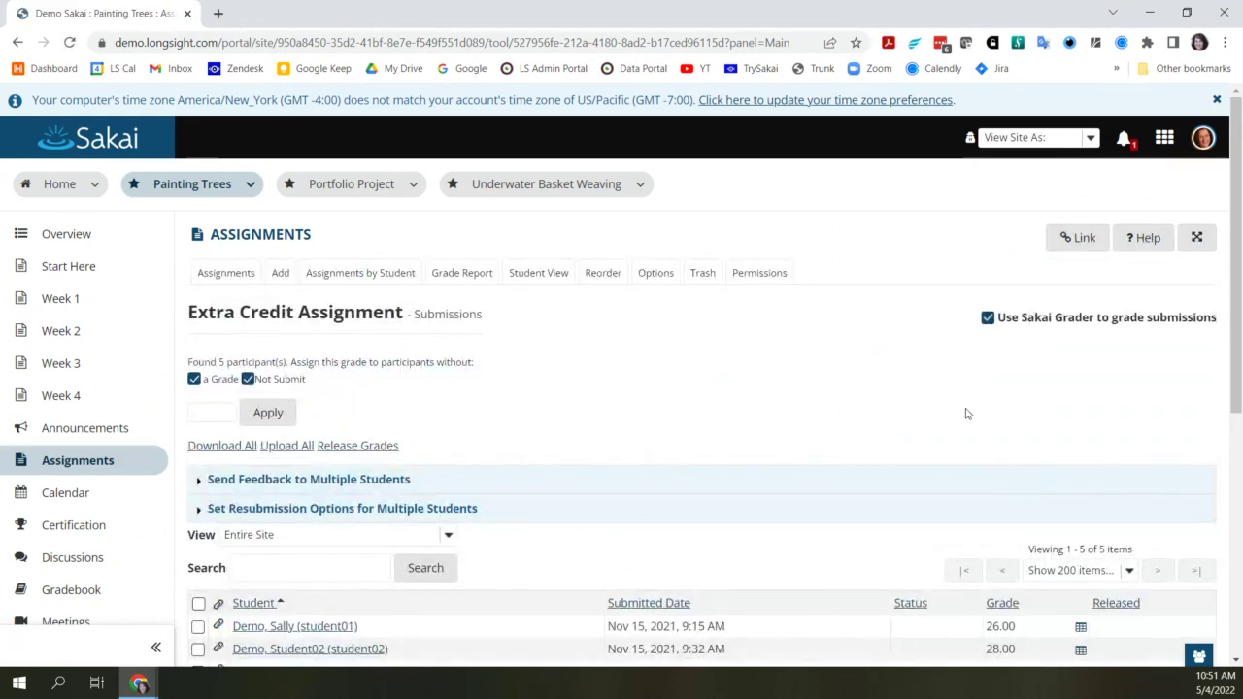
pyautogui.scroll(-1, 966, 413)
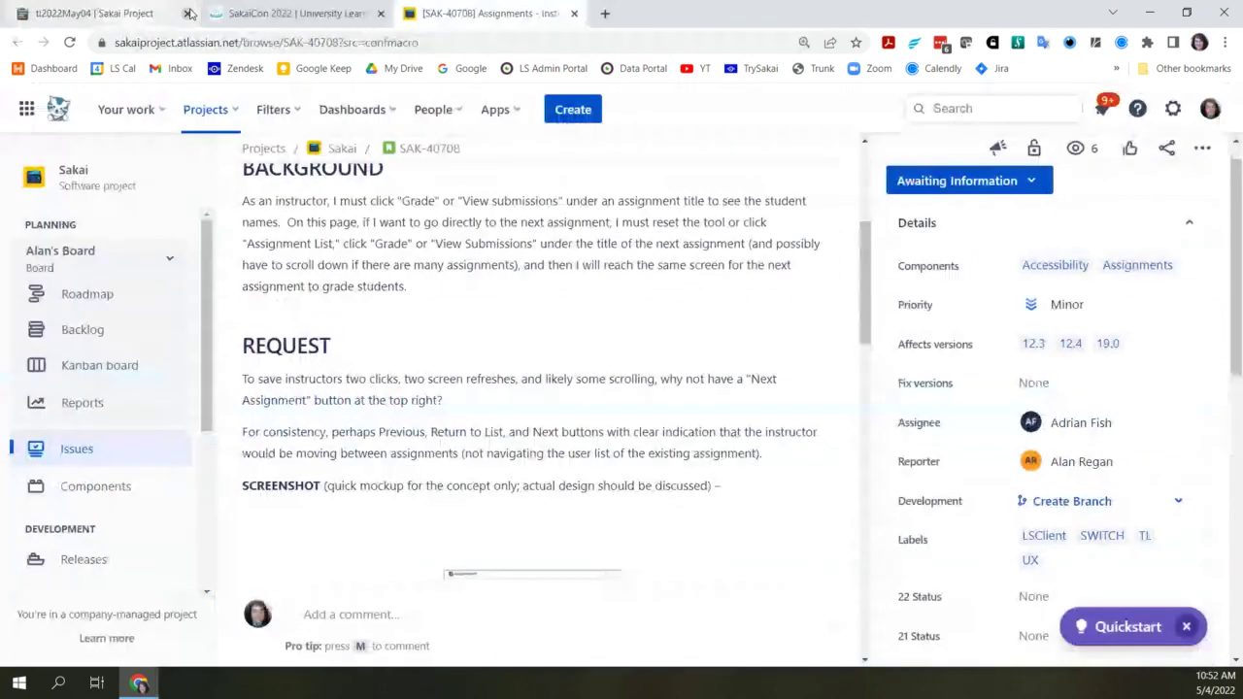
# Close the Sakai demo page and go back over the title and overview of Jira issue SAK-40708
pyautogui.click(188, 13)
pyautogui.scroll(3, 540, 480)
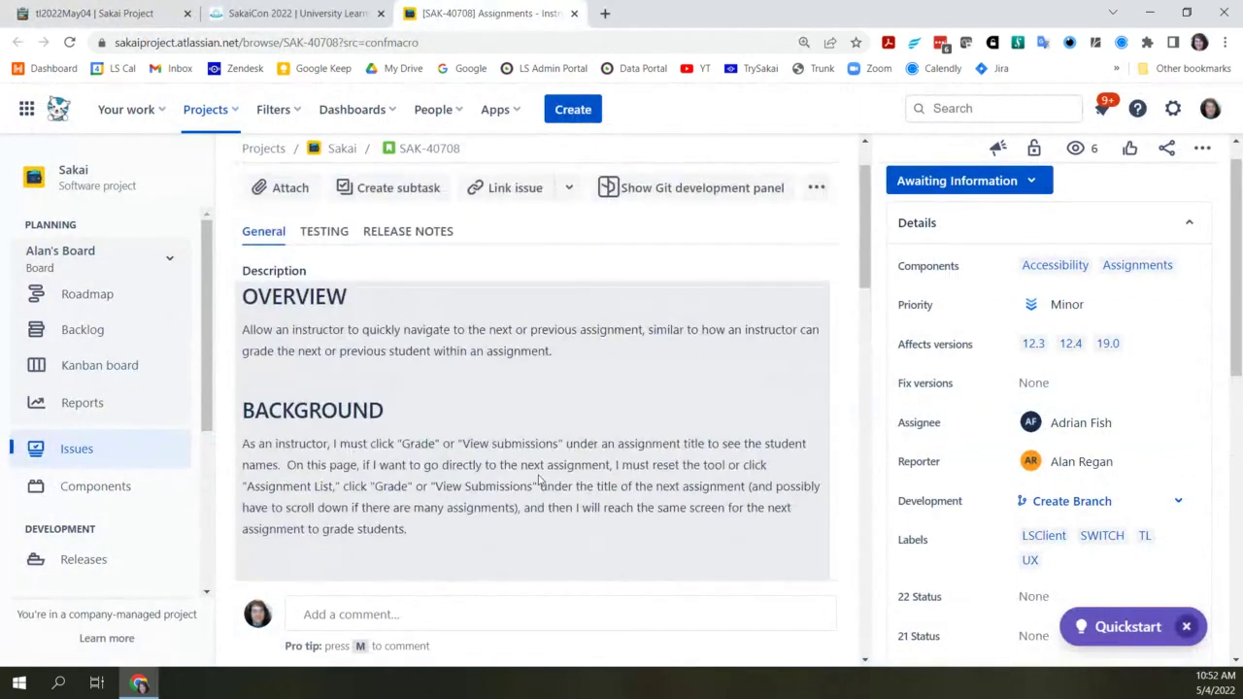
pyautogui.scroll(1, 540, 480)
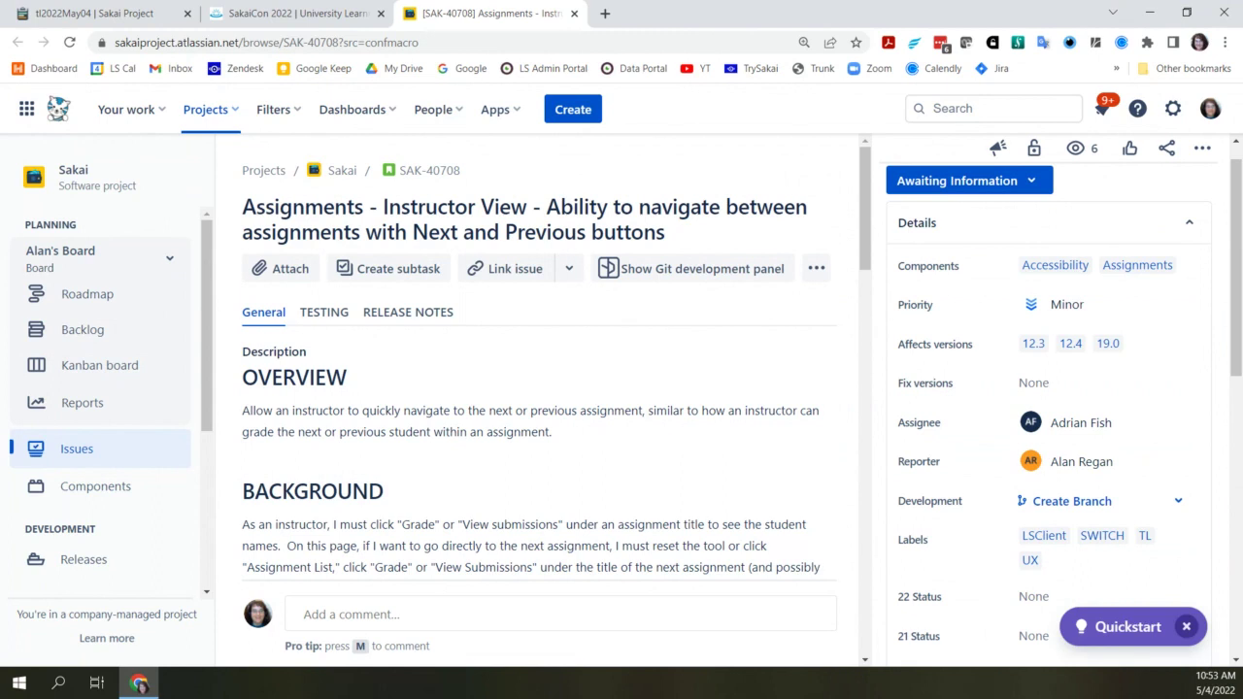
# Switch to the tl2022May04 meeting notes in Etherpad and review the agenda down to the upcoming meetings and adjourn items
pyautogui.click(39, 13)
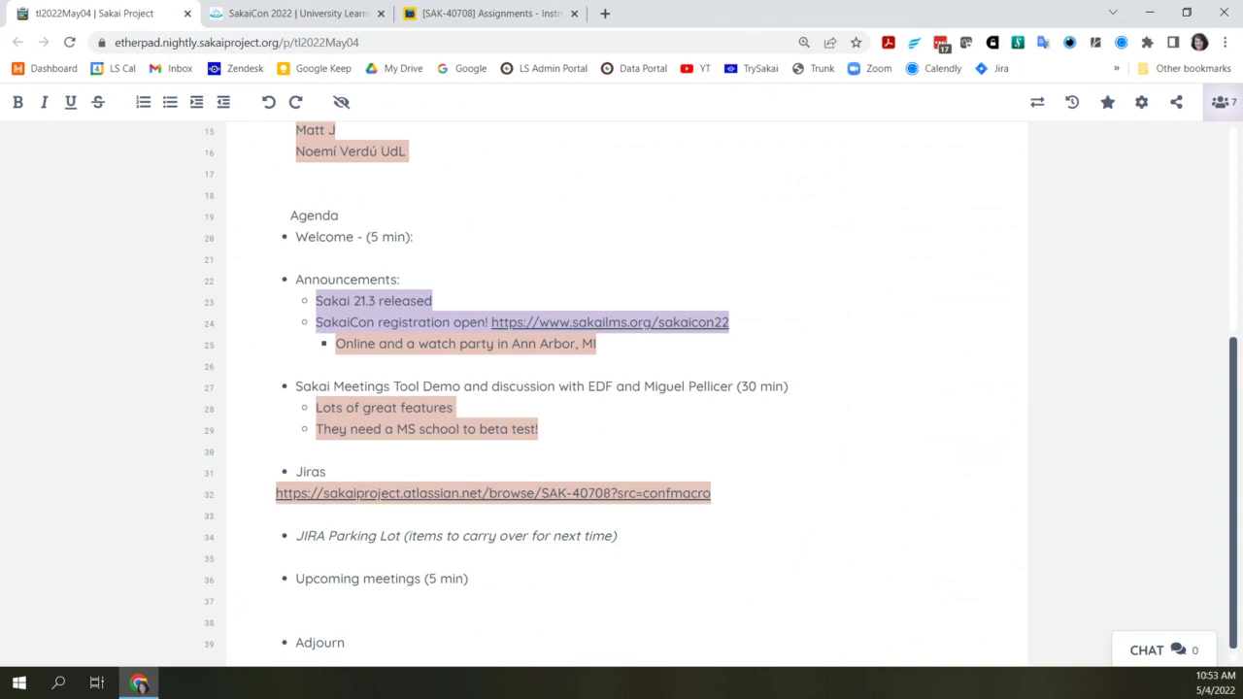
pyautogui.scroll(-1, 558, 534)
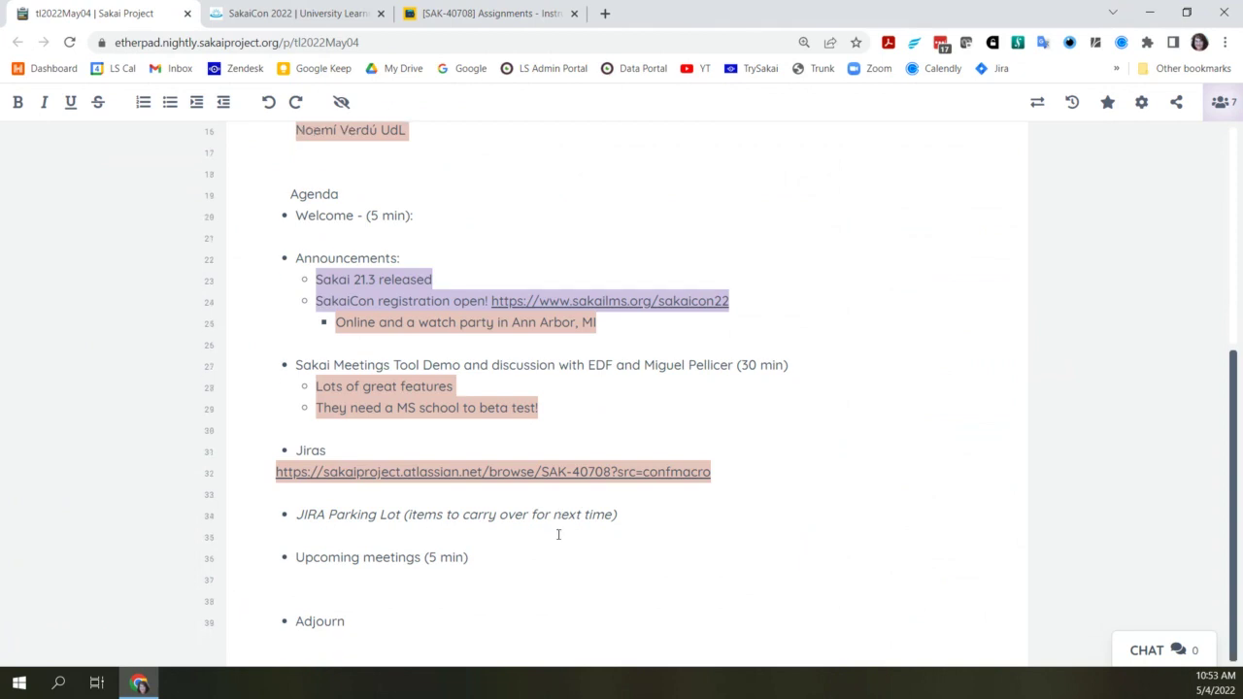